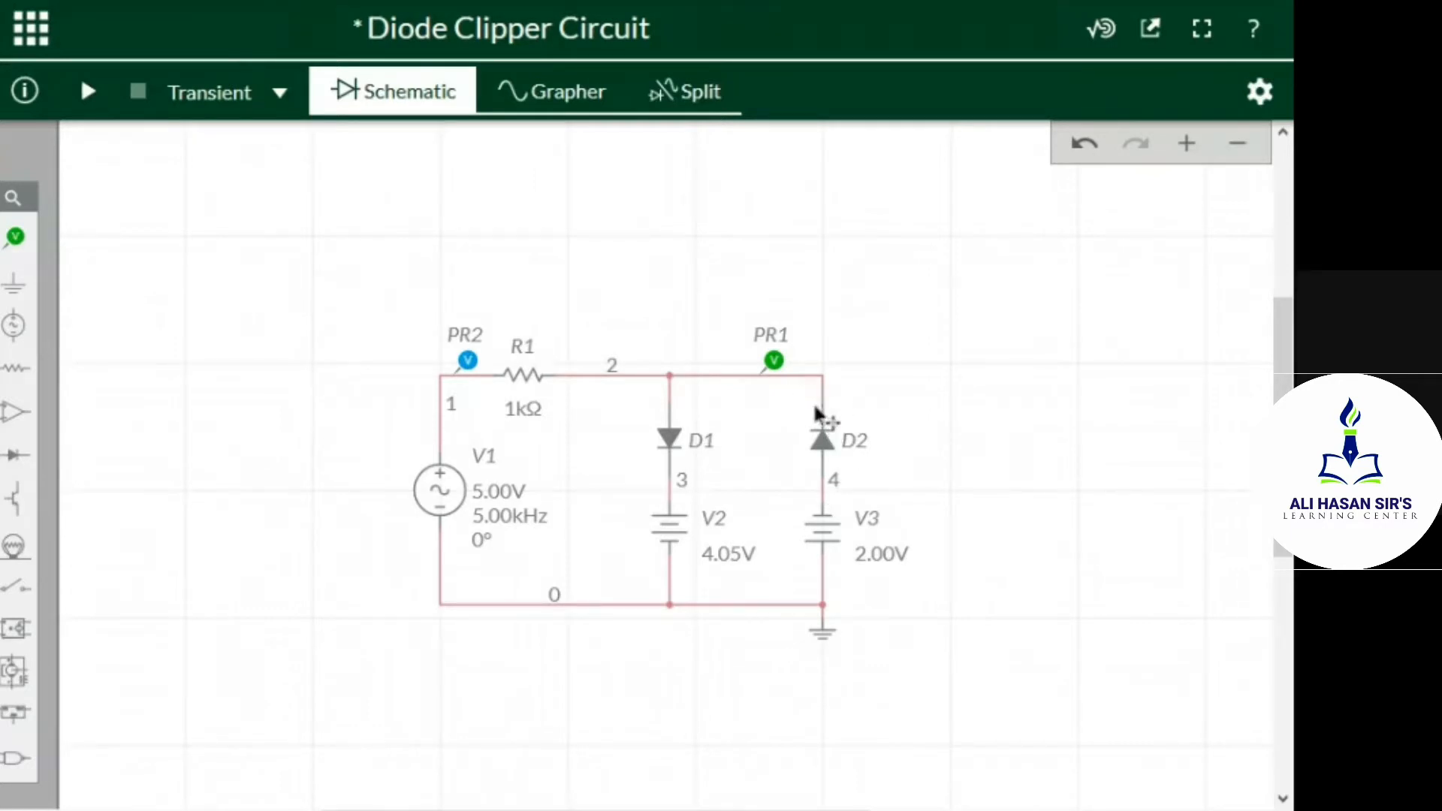
# Delete diode D2 and the DC sources V3 and V2 from the clipper circuit
pyautogui.click(823, 447)
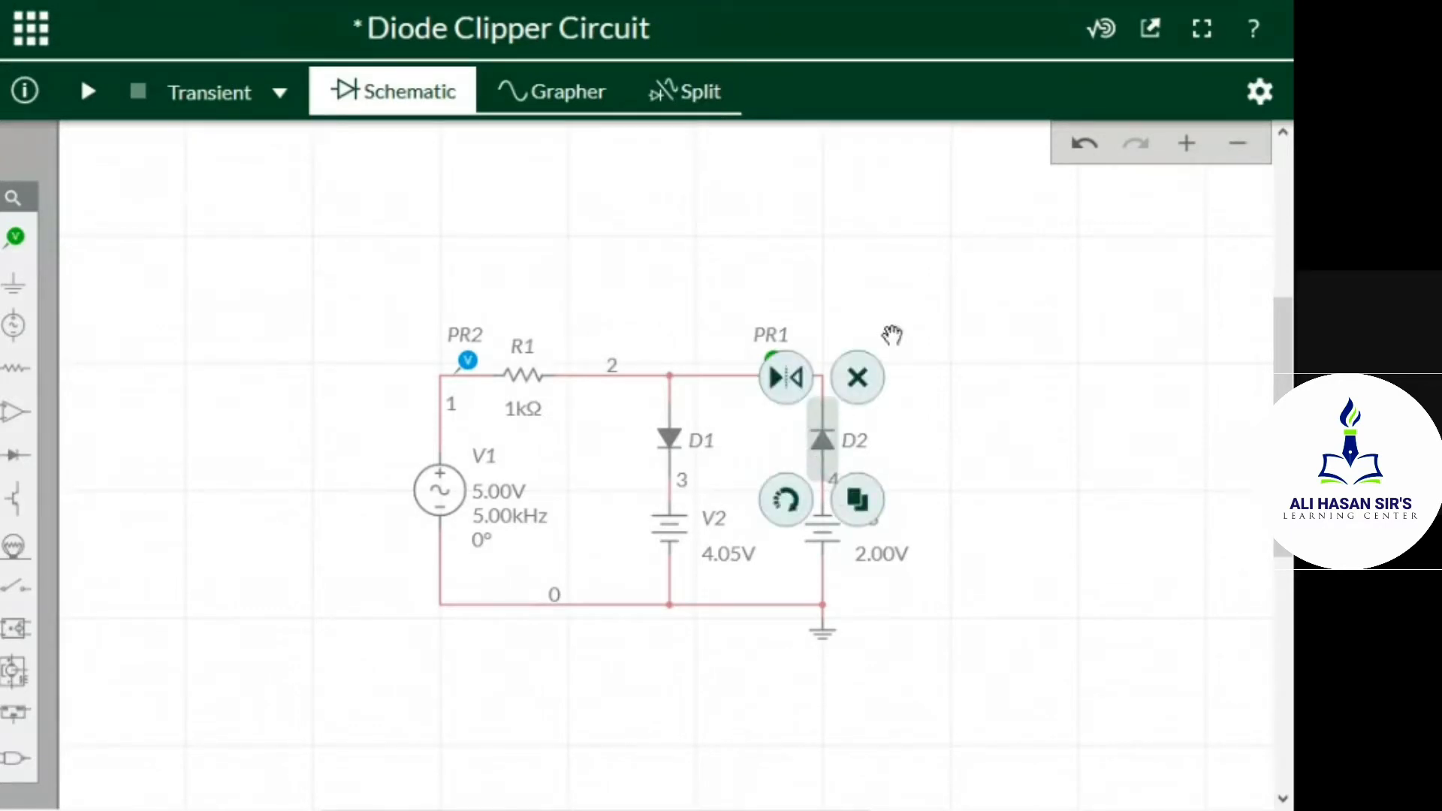
pyautogui.click(861, 377)
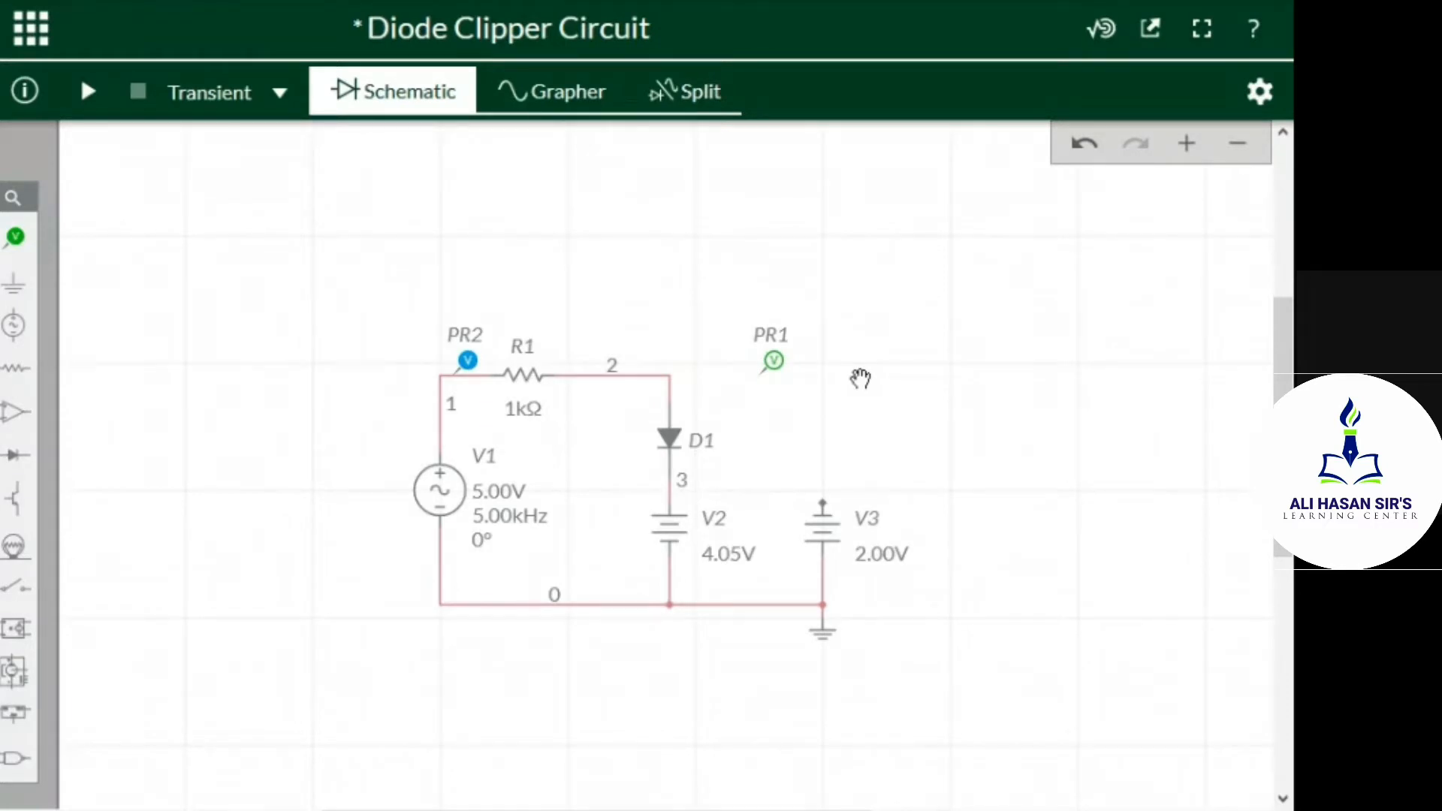
pyautogui.click(827, 537)
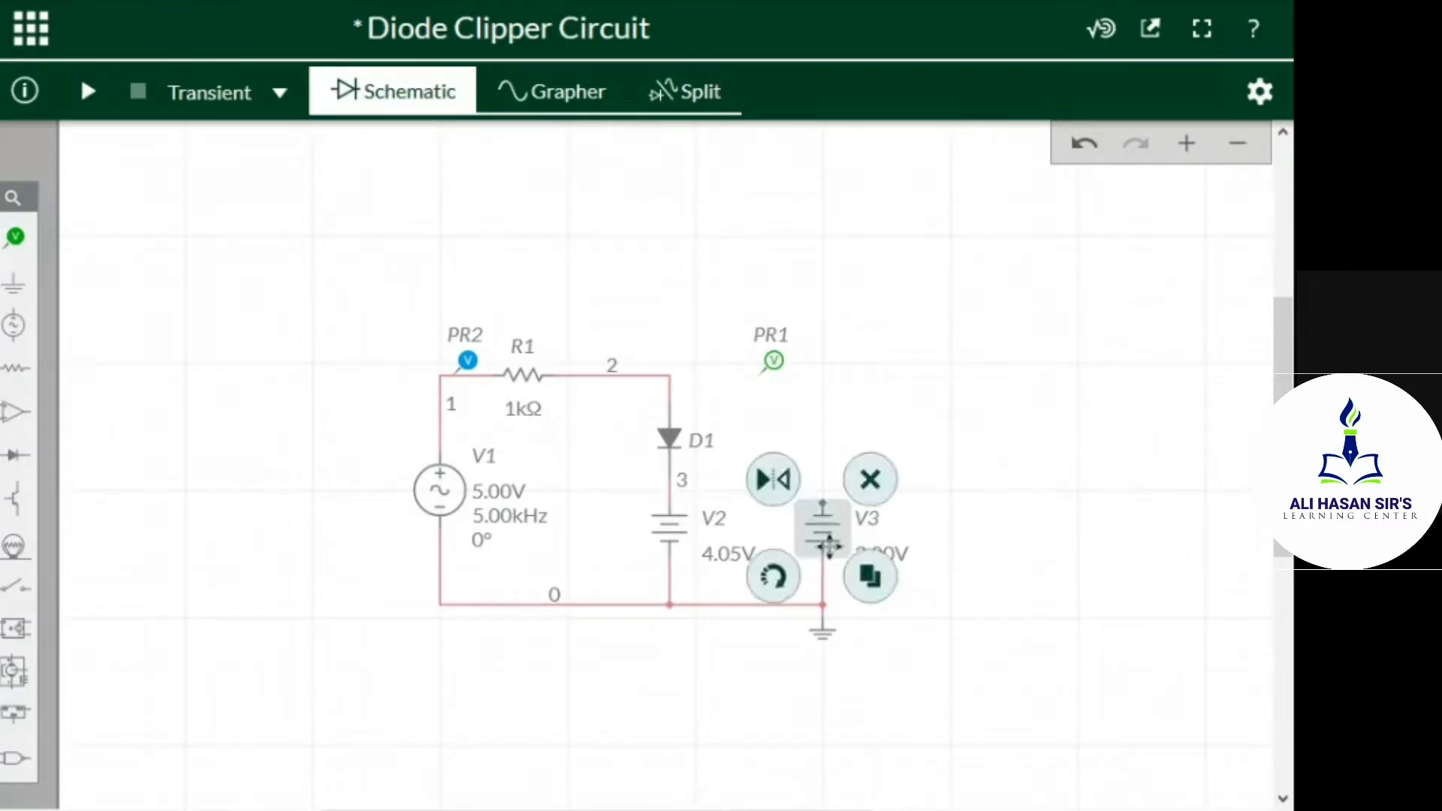
pyautogui.click(869, 496)
pyautogui.click(670, 526)
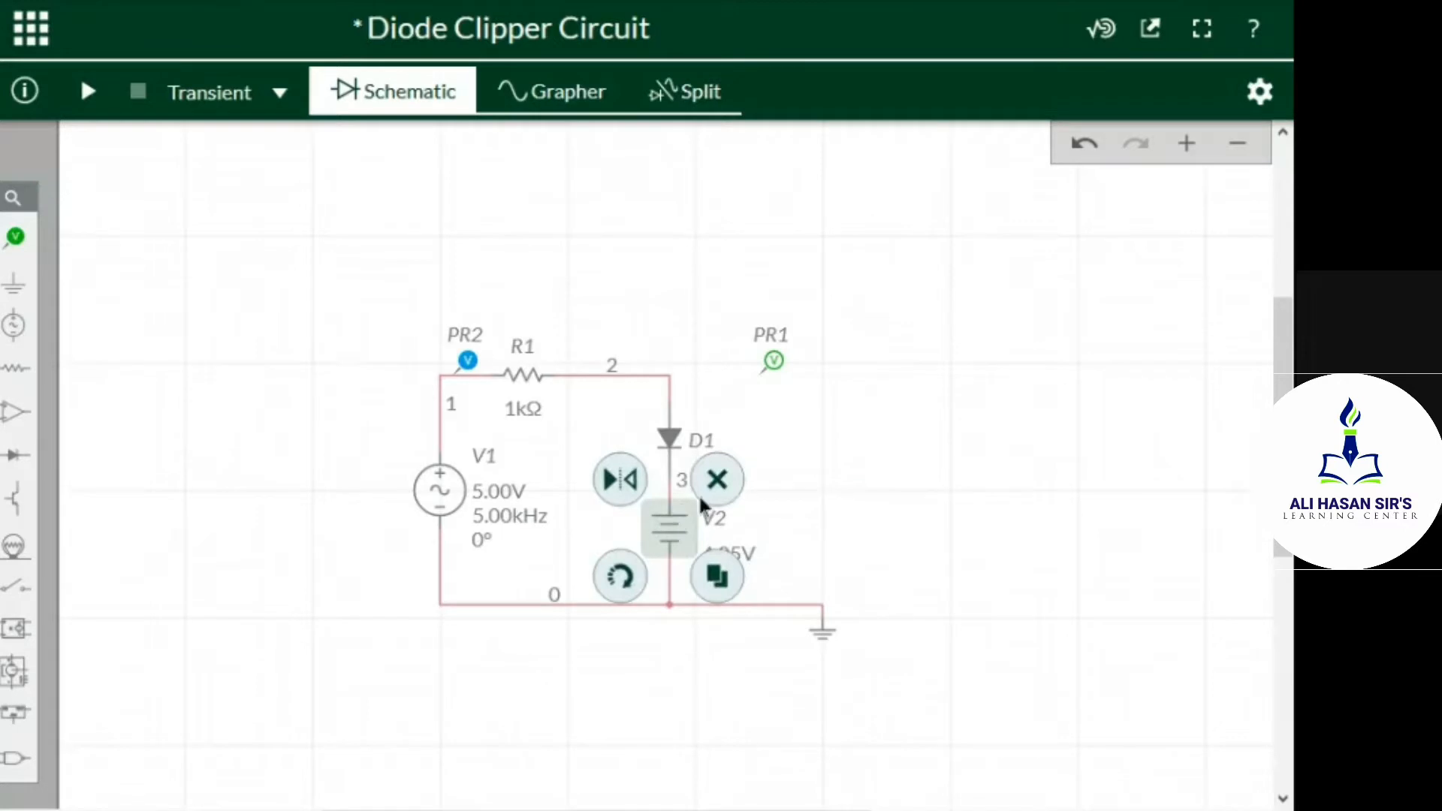
pyautogui.click(719, 481)
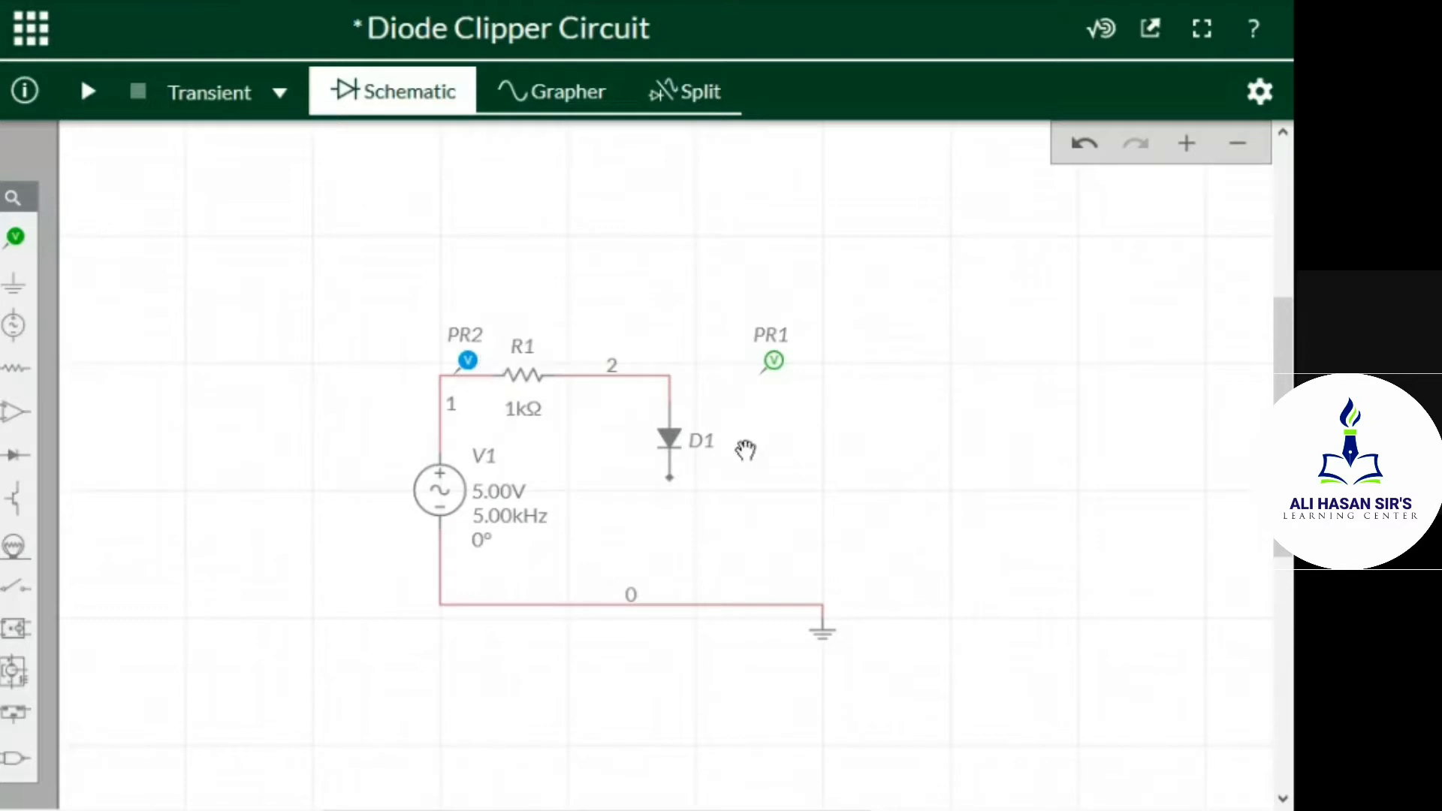
# Duplicate the 1 kΩ resistor R1, place the copy below probe PR1, and delete the original R1
pyautogui.click(525, 377)
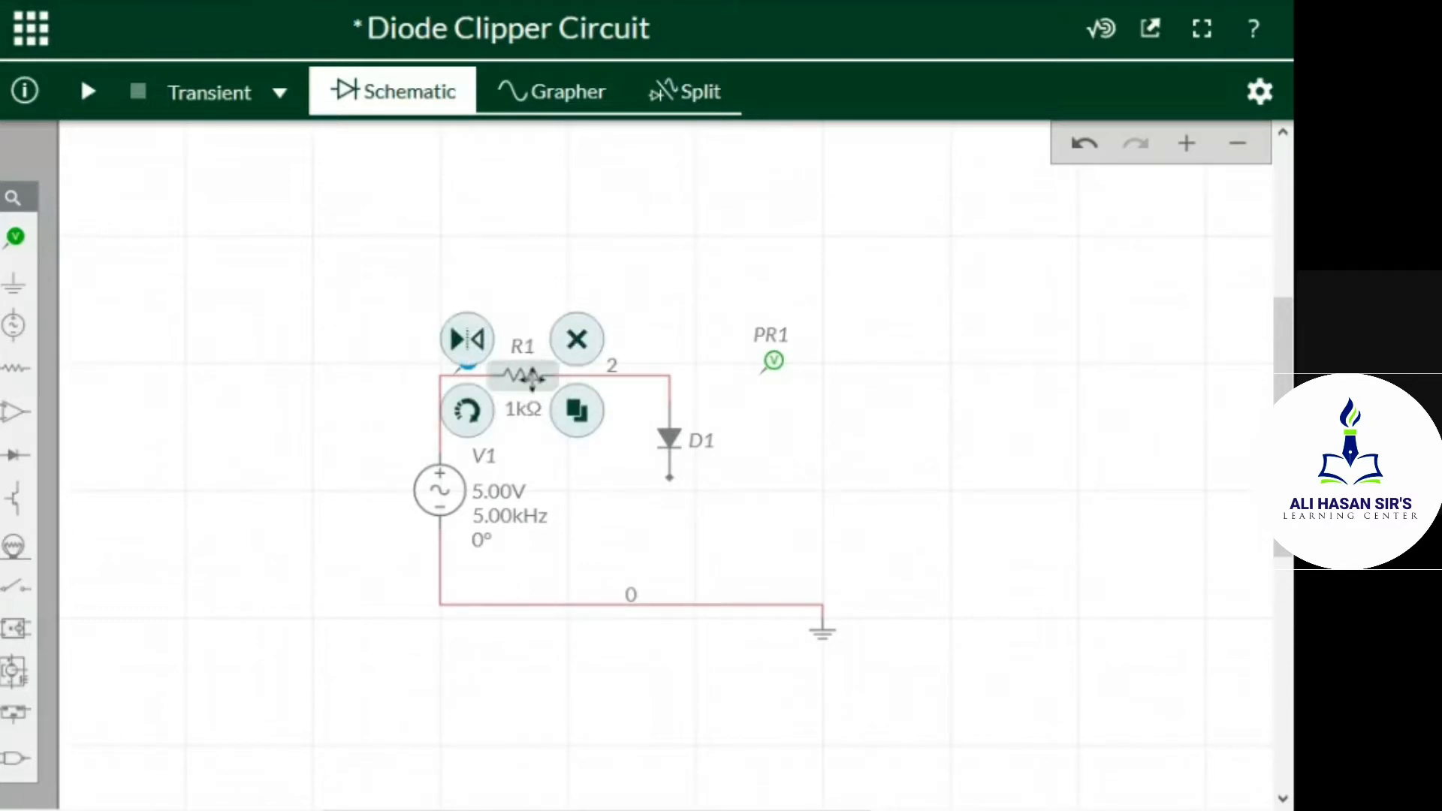
pyautogui.click(575, 412)
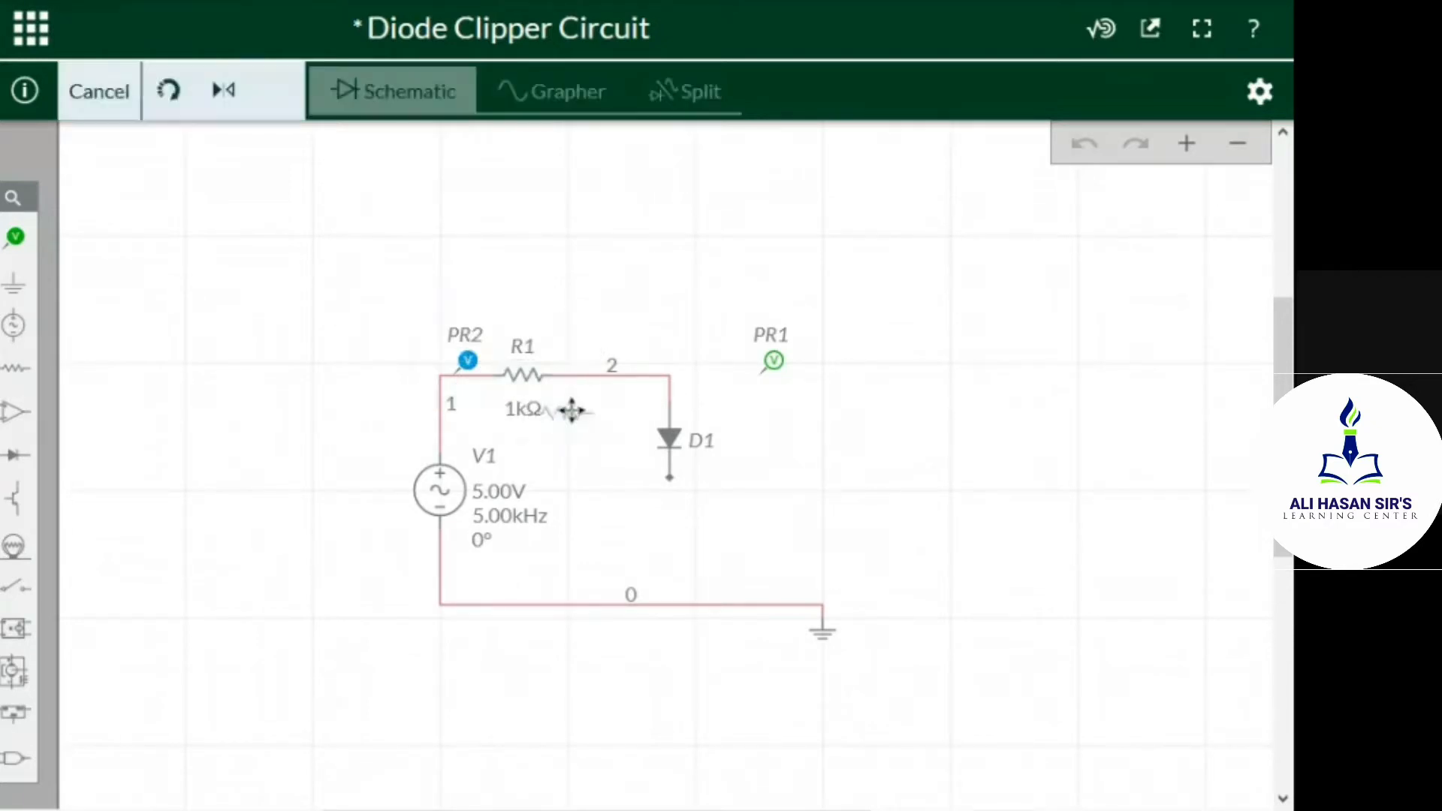
pyautogui.click(835, 454)
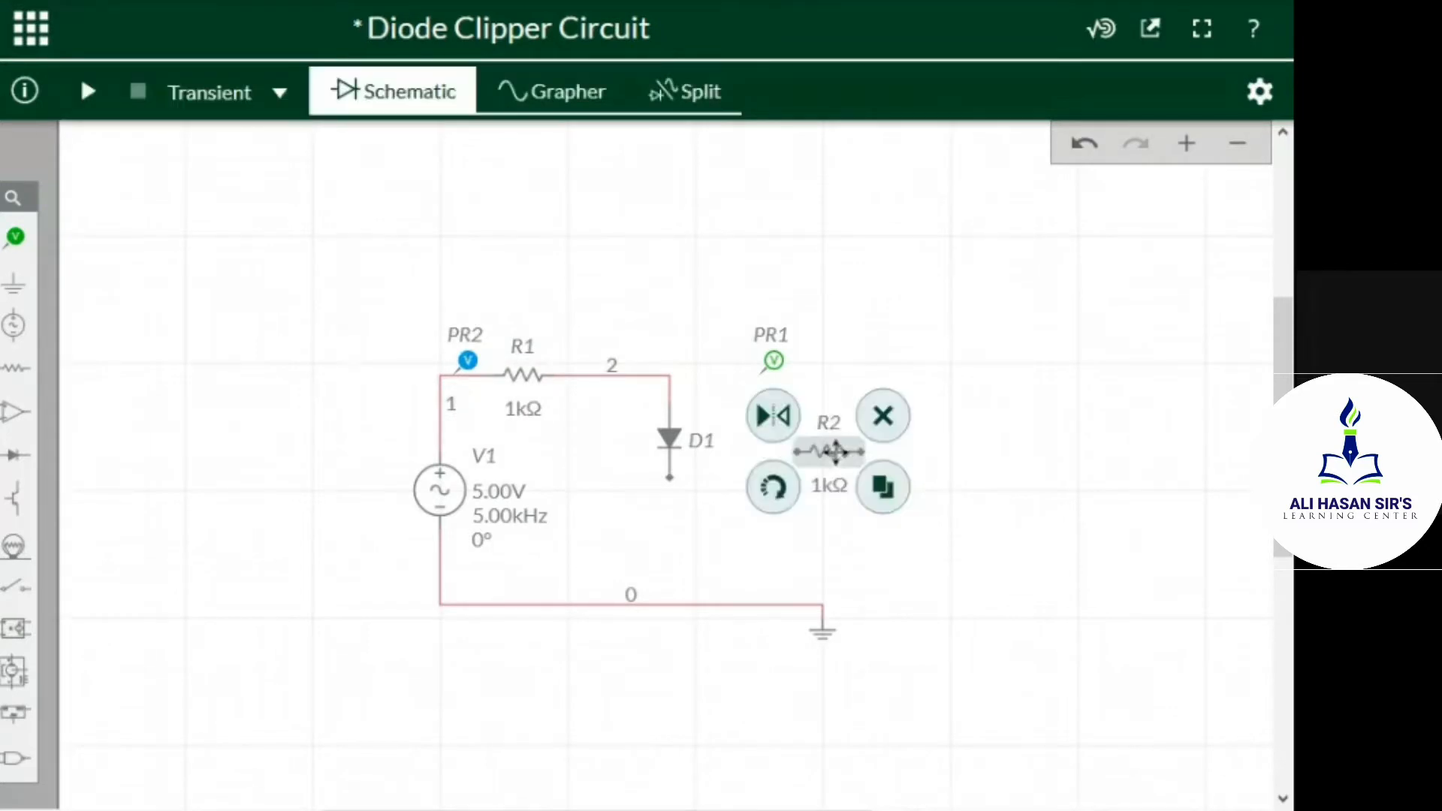
pyautogui.click(1024, 522)
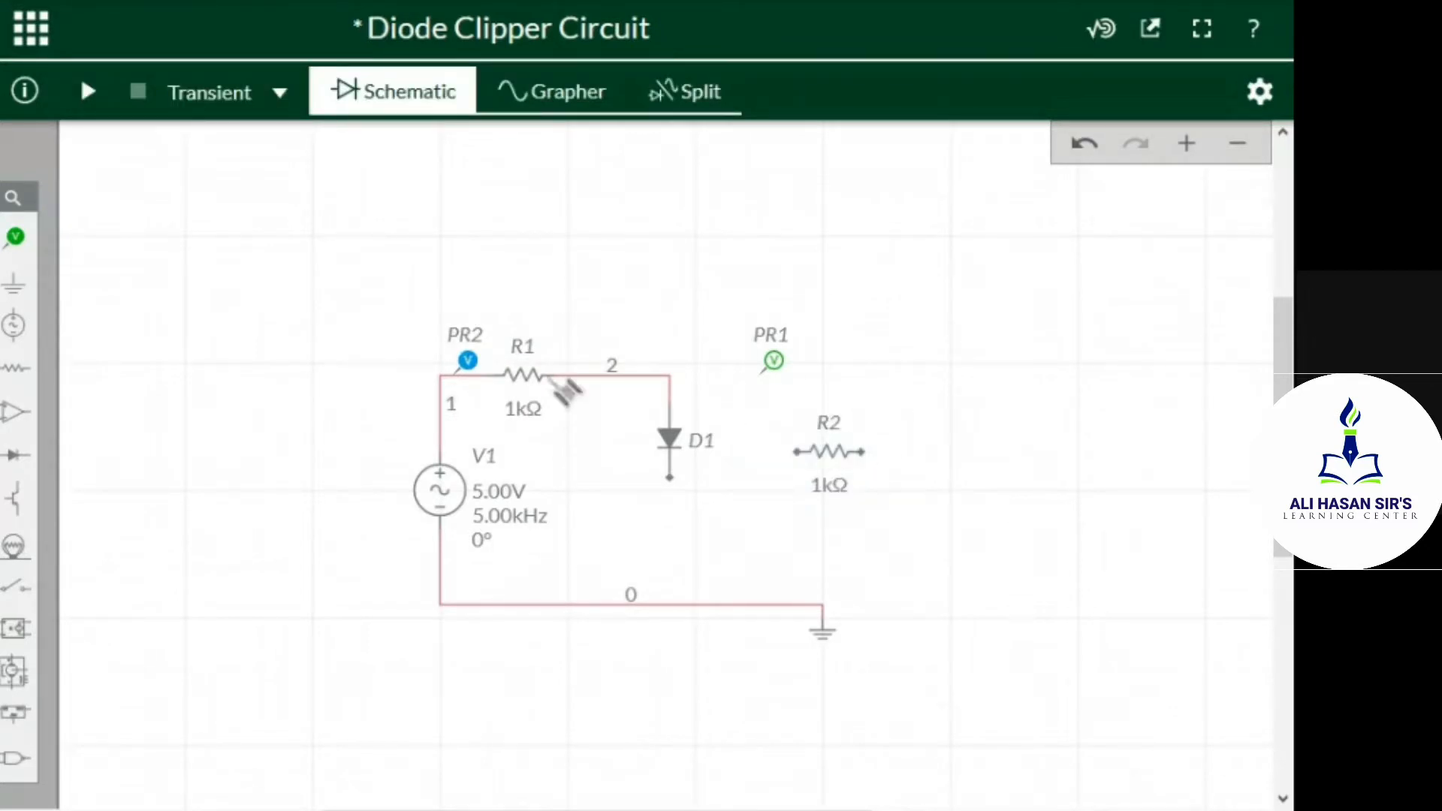
pyautogui.click(524, 371)
pyautogui.click(574, 337)
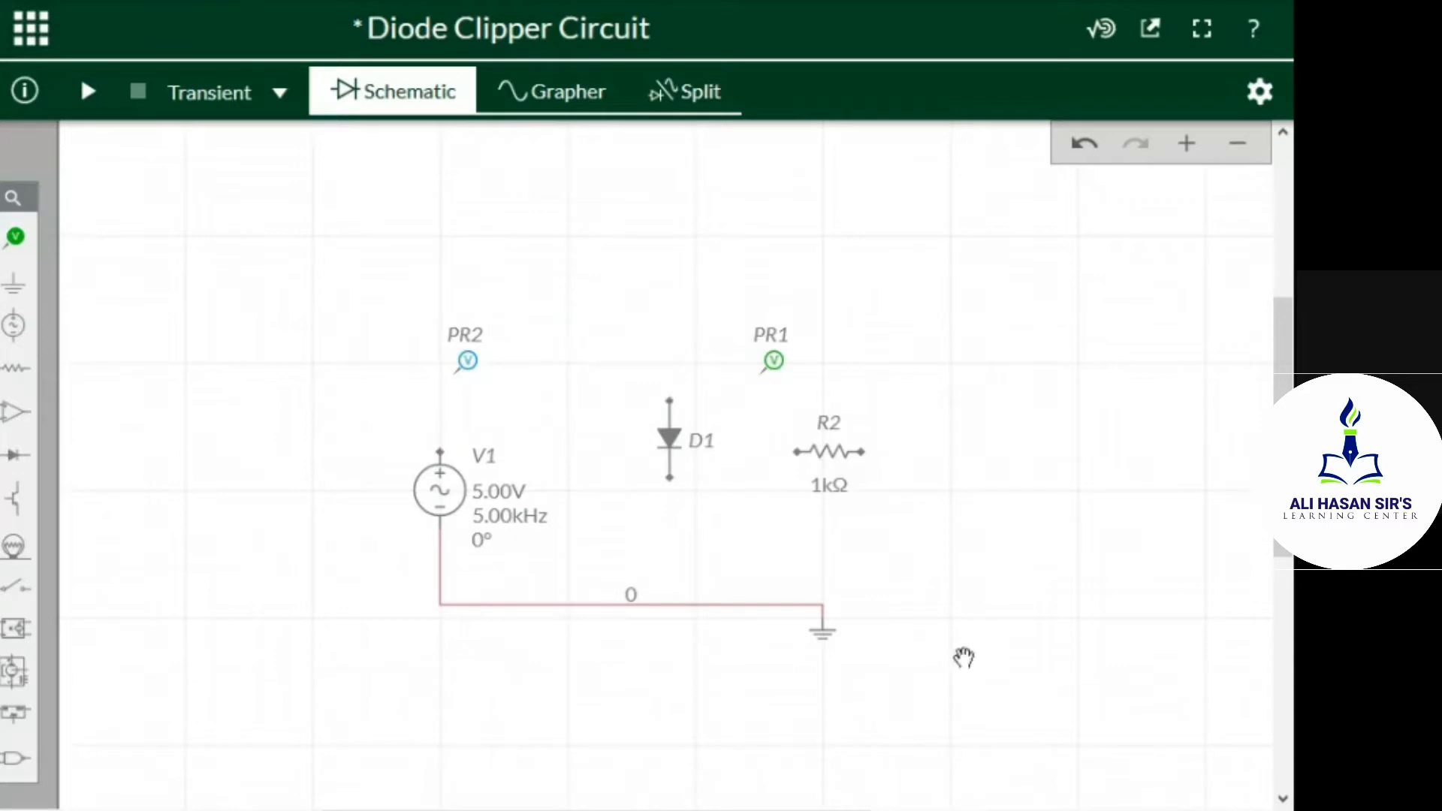
# Rotate diode D1 to horizontal with its cathode facing V1, and move it up beside the source
pyautogui.click(671, 441)
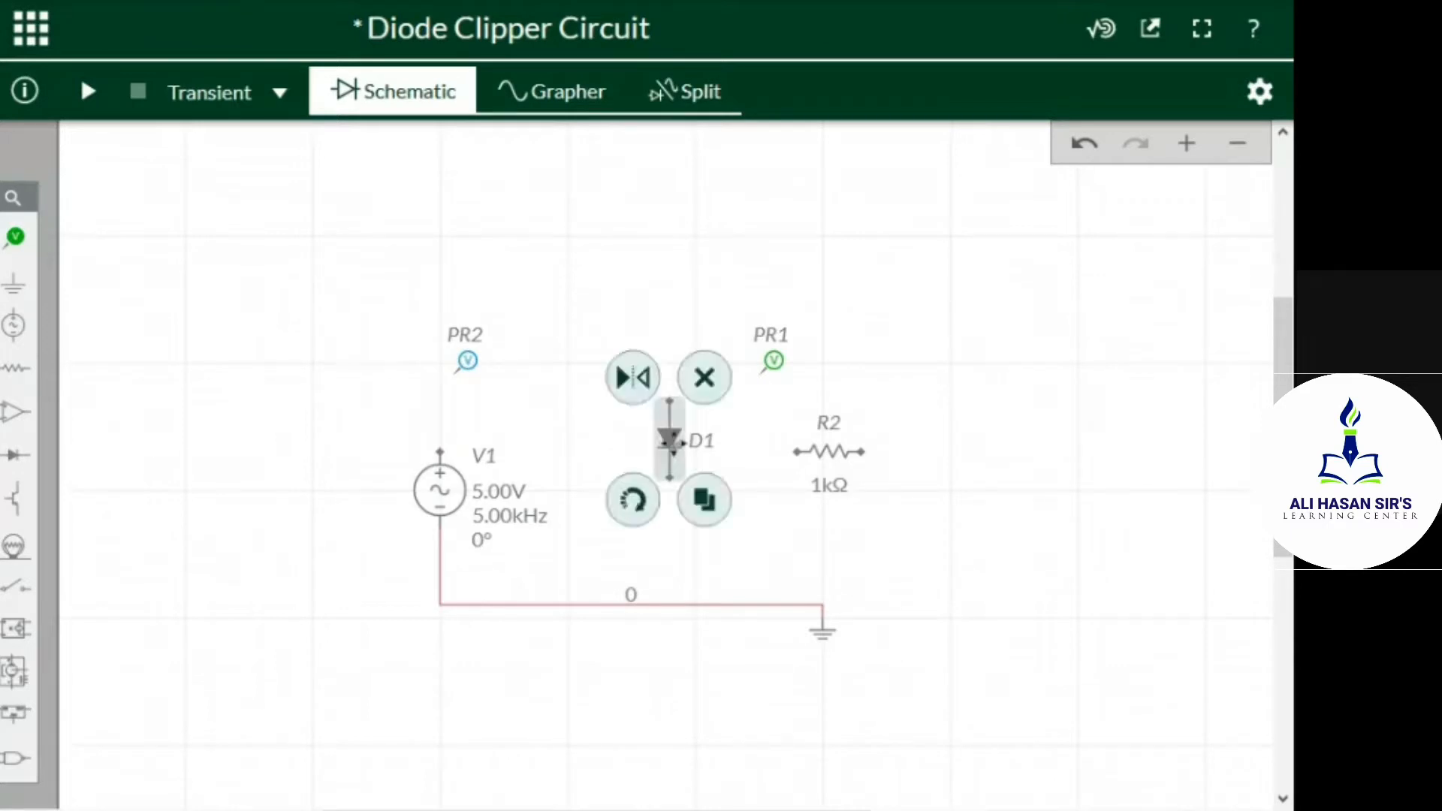
pyautogui.click(633, 501)
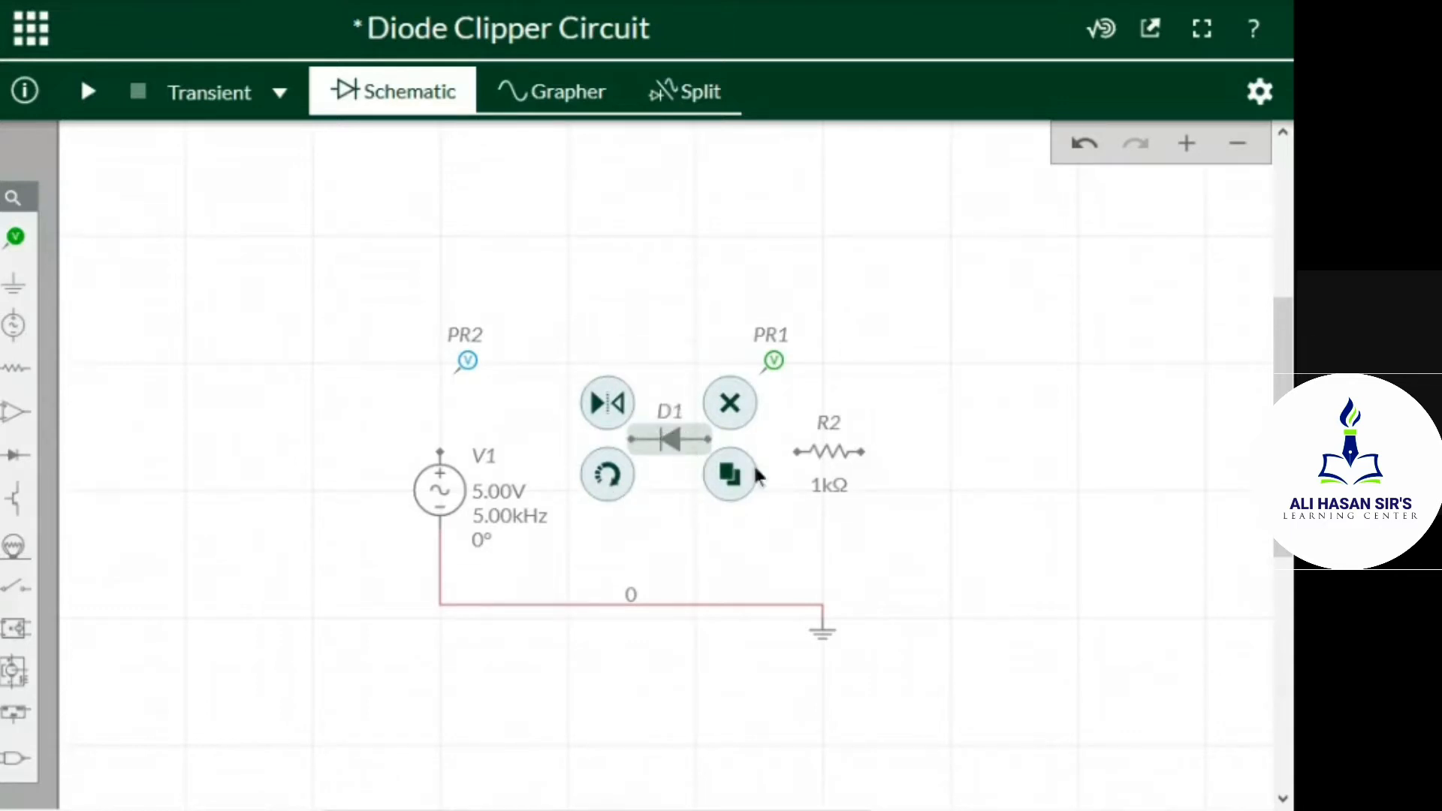
pyautogui.click(687, 525)
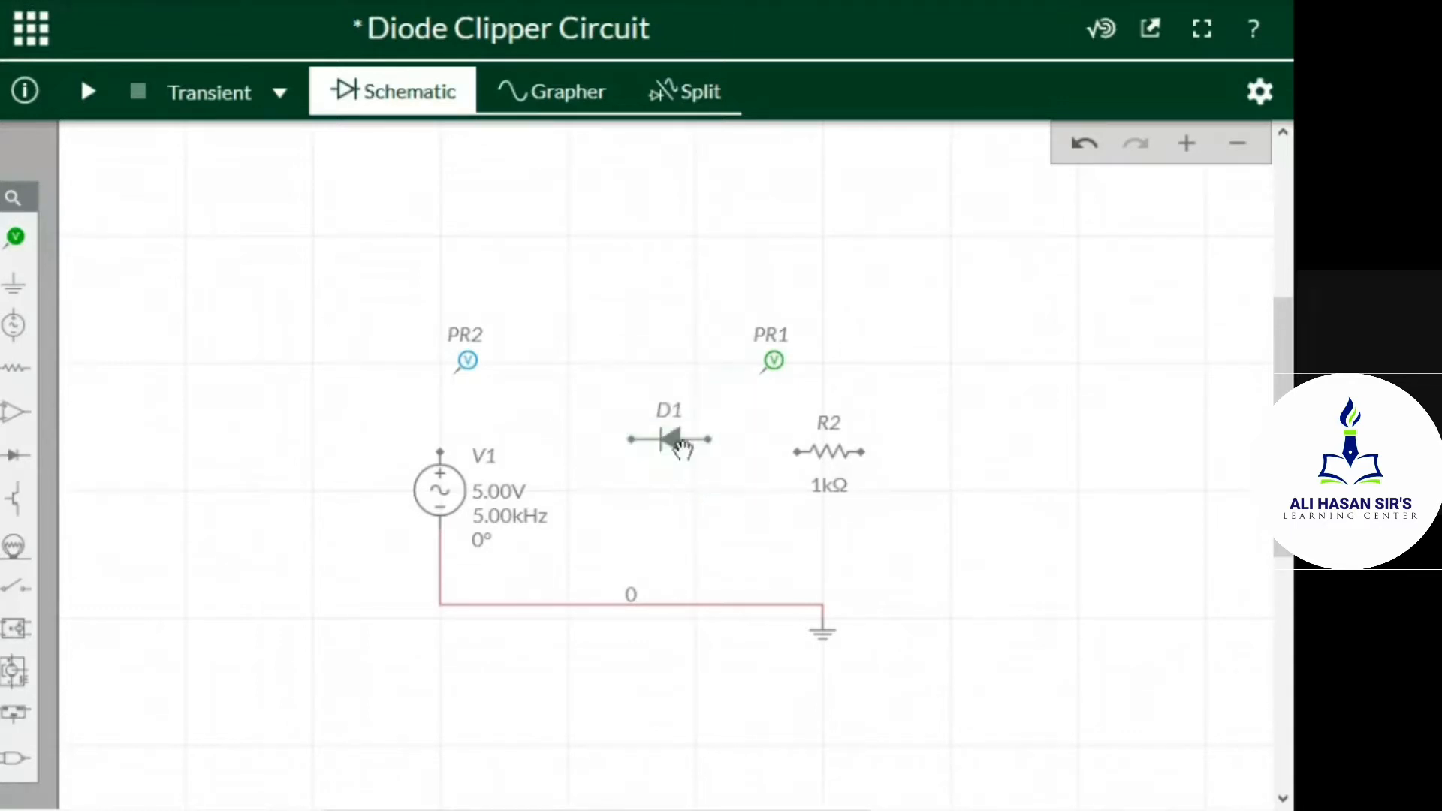
pyautogui.moveTo(676, 439); pyautogui.dragTo(557, 403)
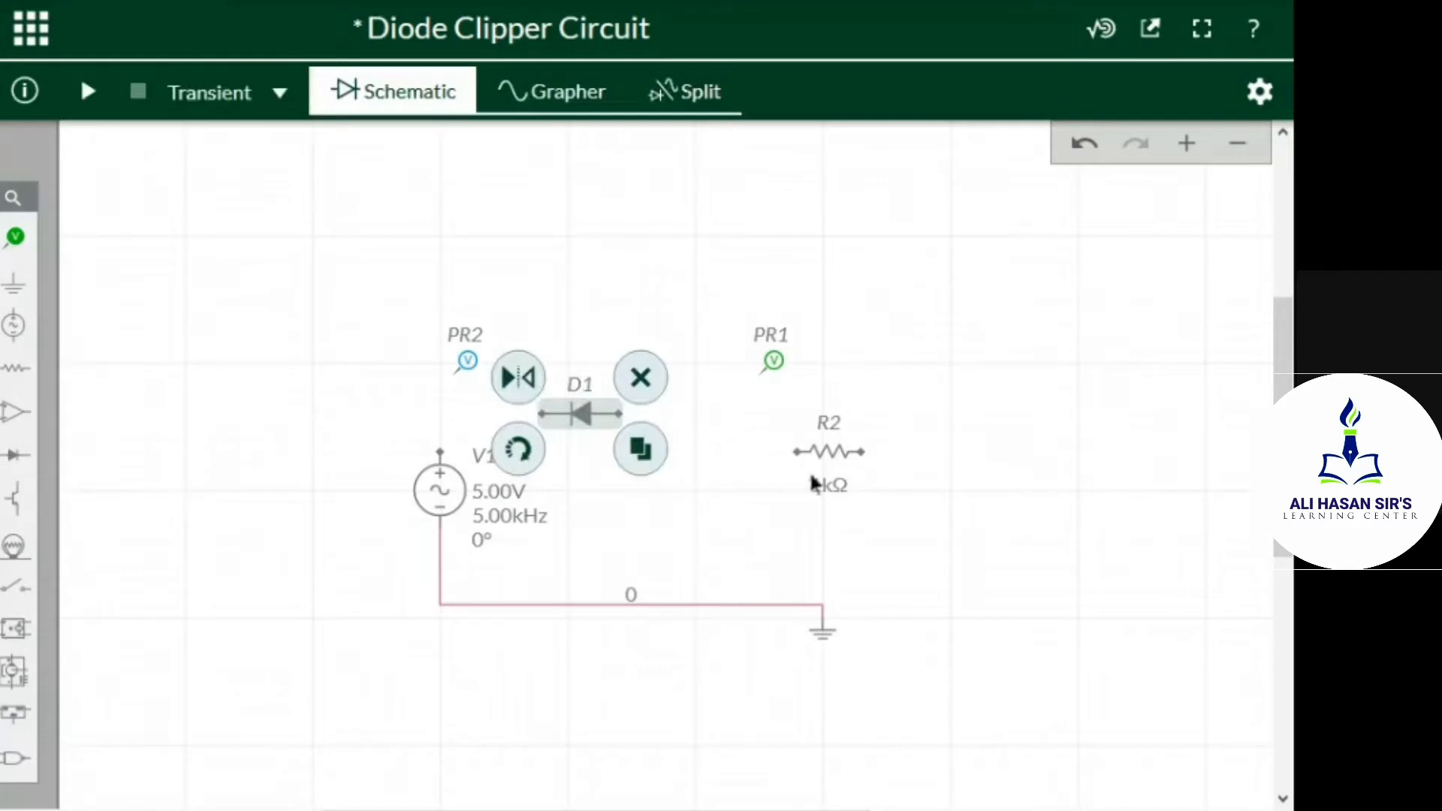
pyautogui.click(721, 515)
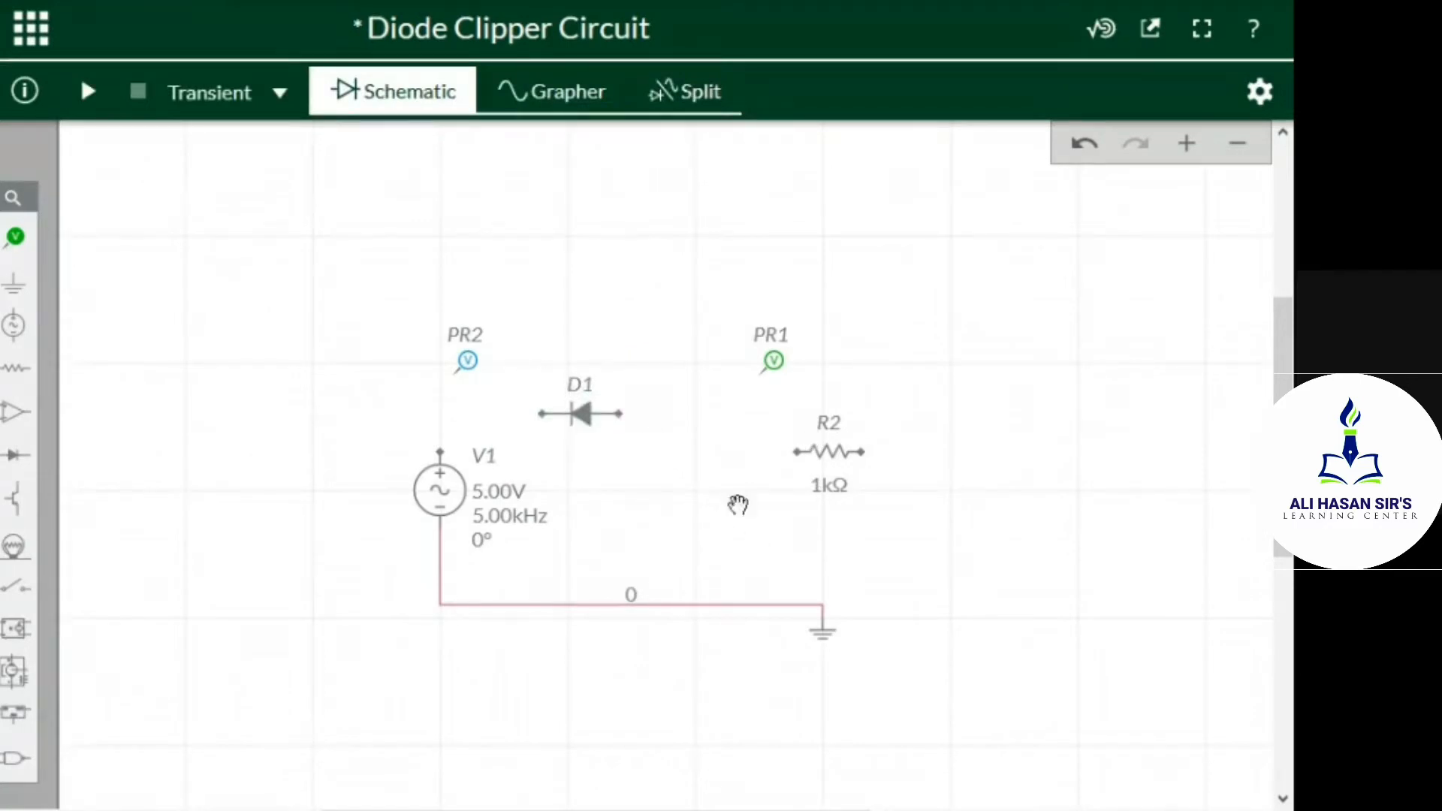
# Rotate resistor R2 to vertical and move it just above the ground branch
pyautogui.click(835, 441)
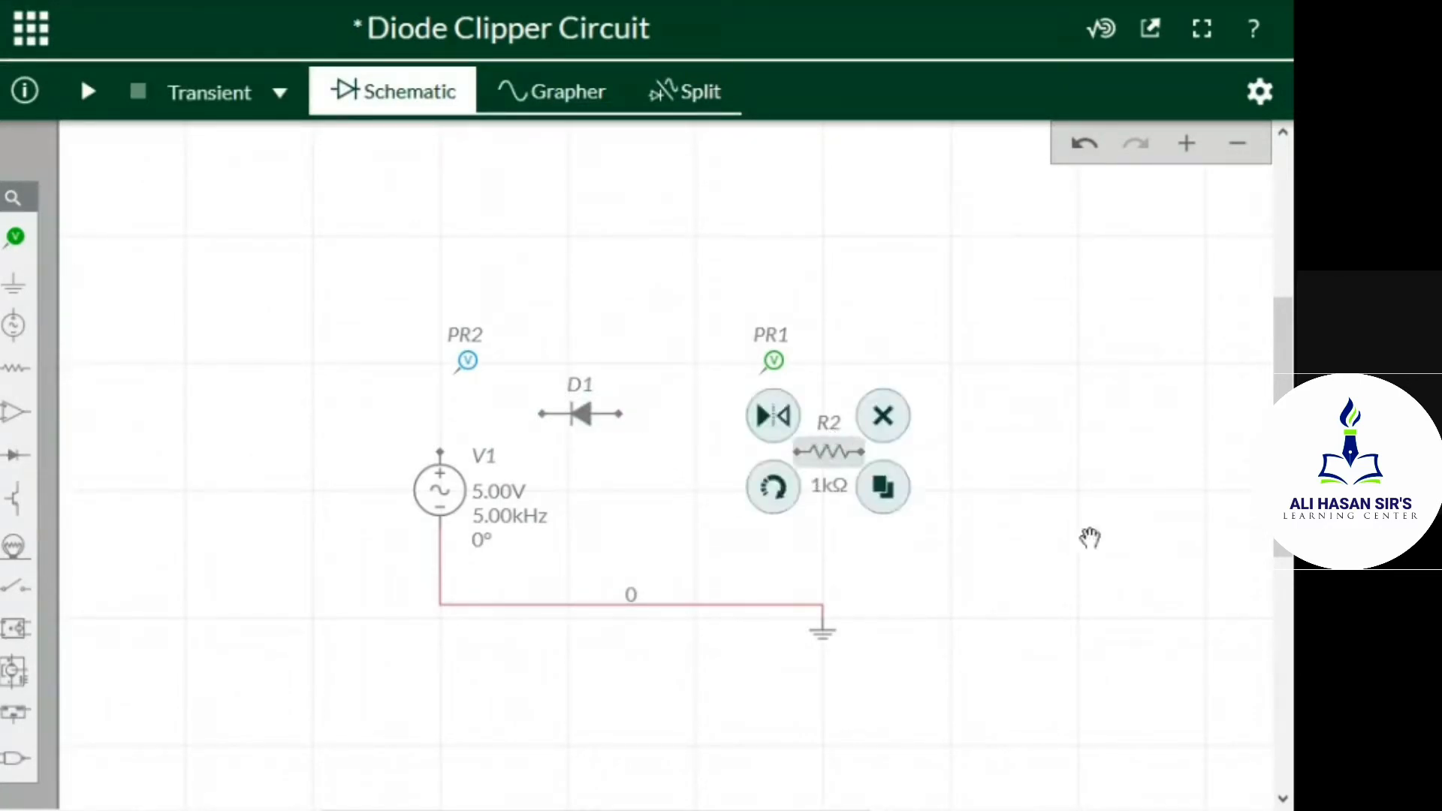
pyautogui.click(775, 502)
pyautogui.click(939, 508)
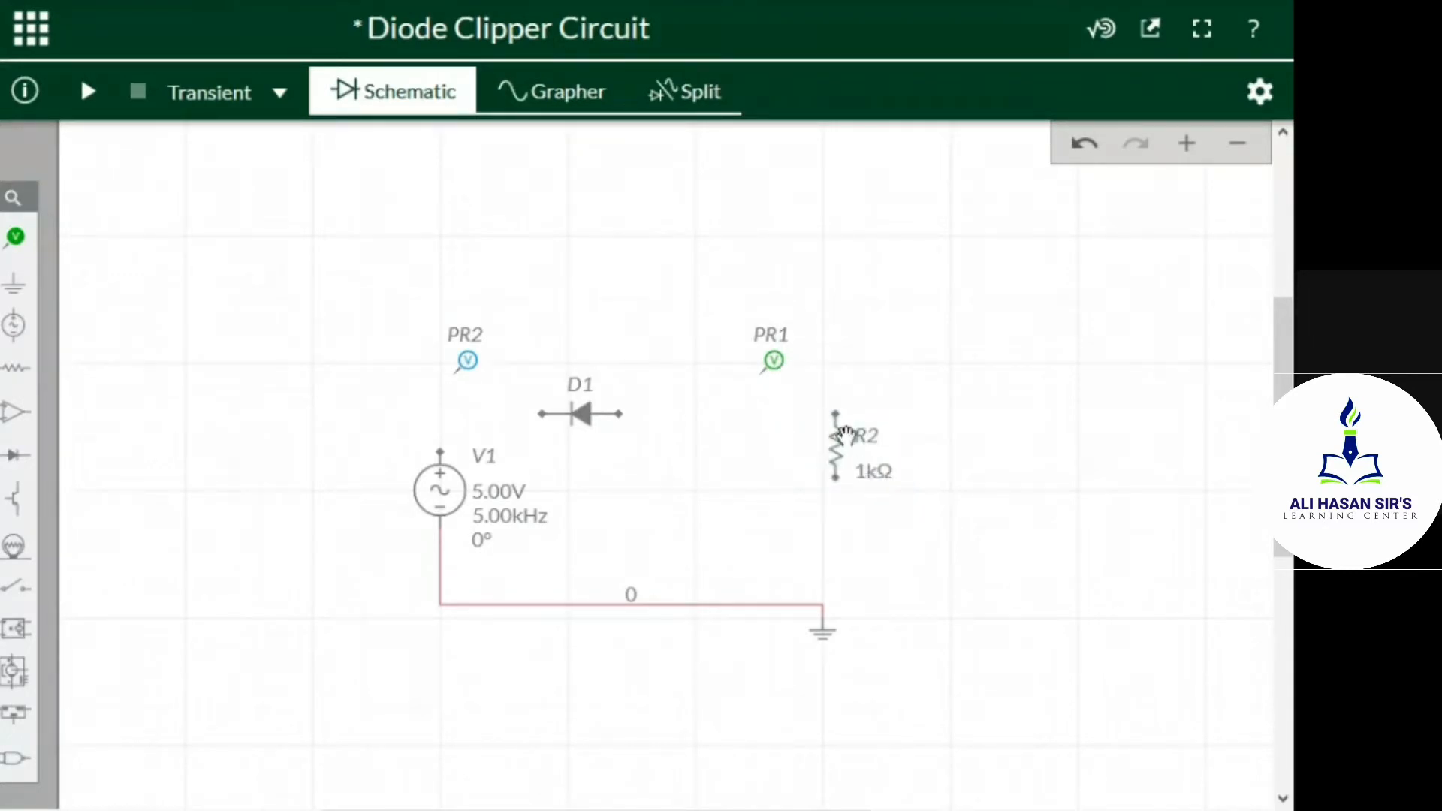
pyautogui.moveTo(831, 461); pyautogui.dragTo(794, 443)
pyautogui.click(975, 504)
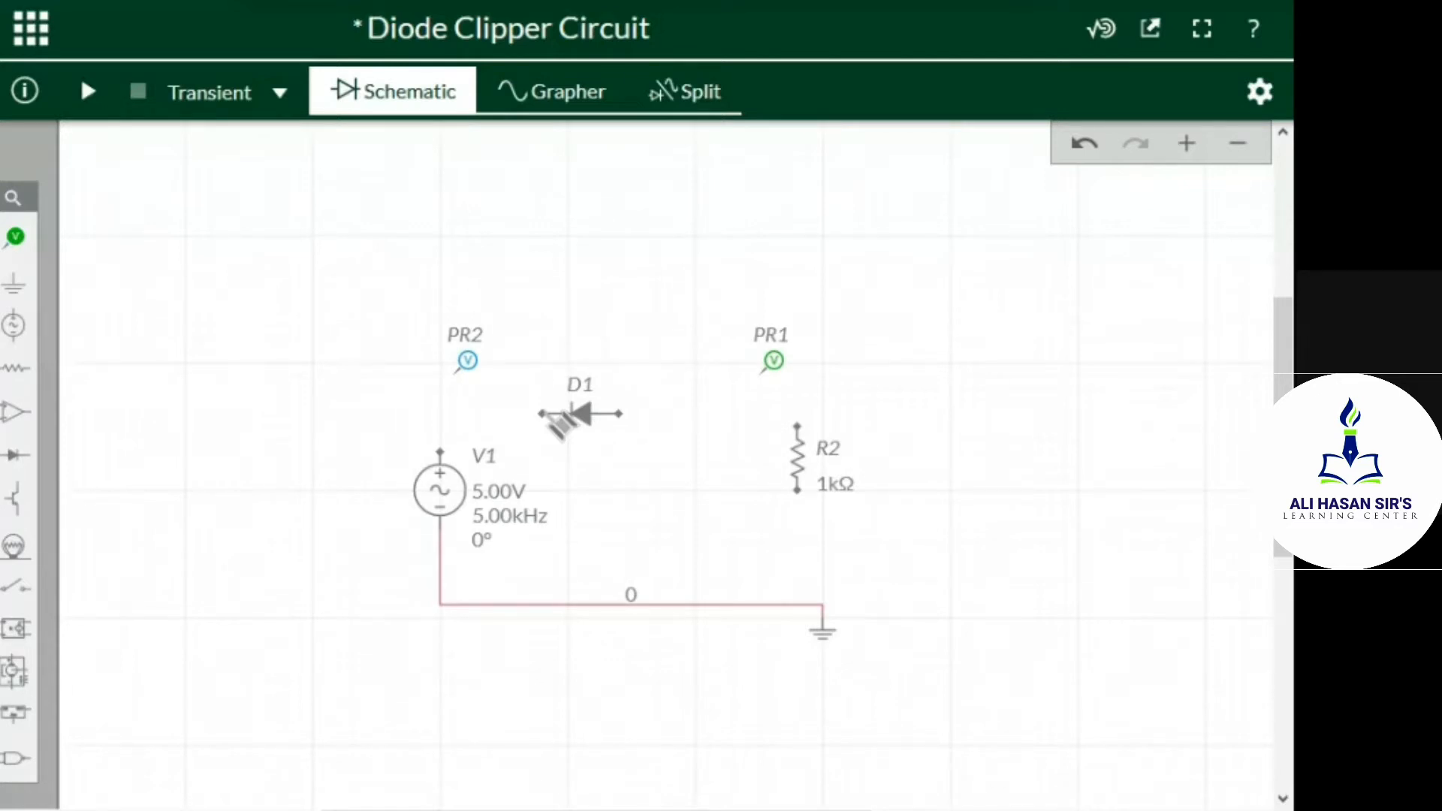
# Wire the cathode of diode D1 to the positive terminal of source V1
pyautogui.click(542, 413)
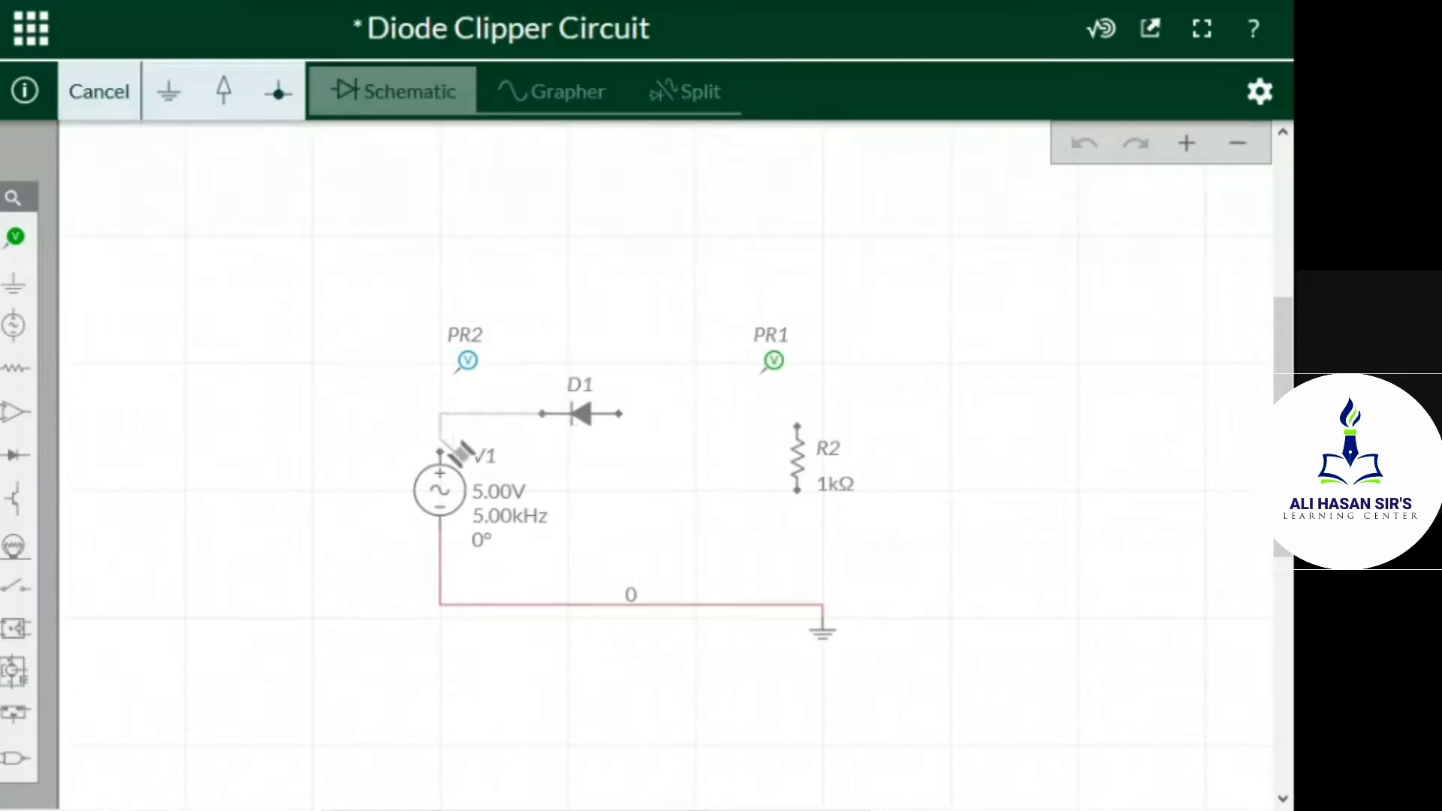
pyautogui.click(440, 451)
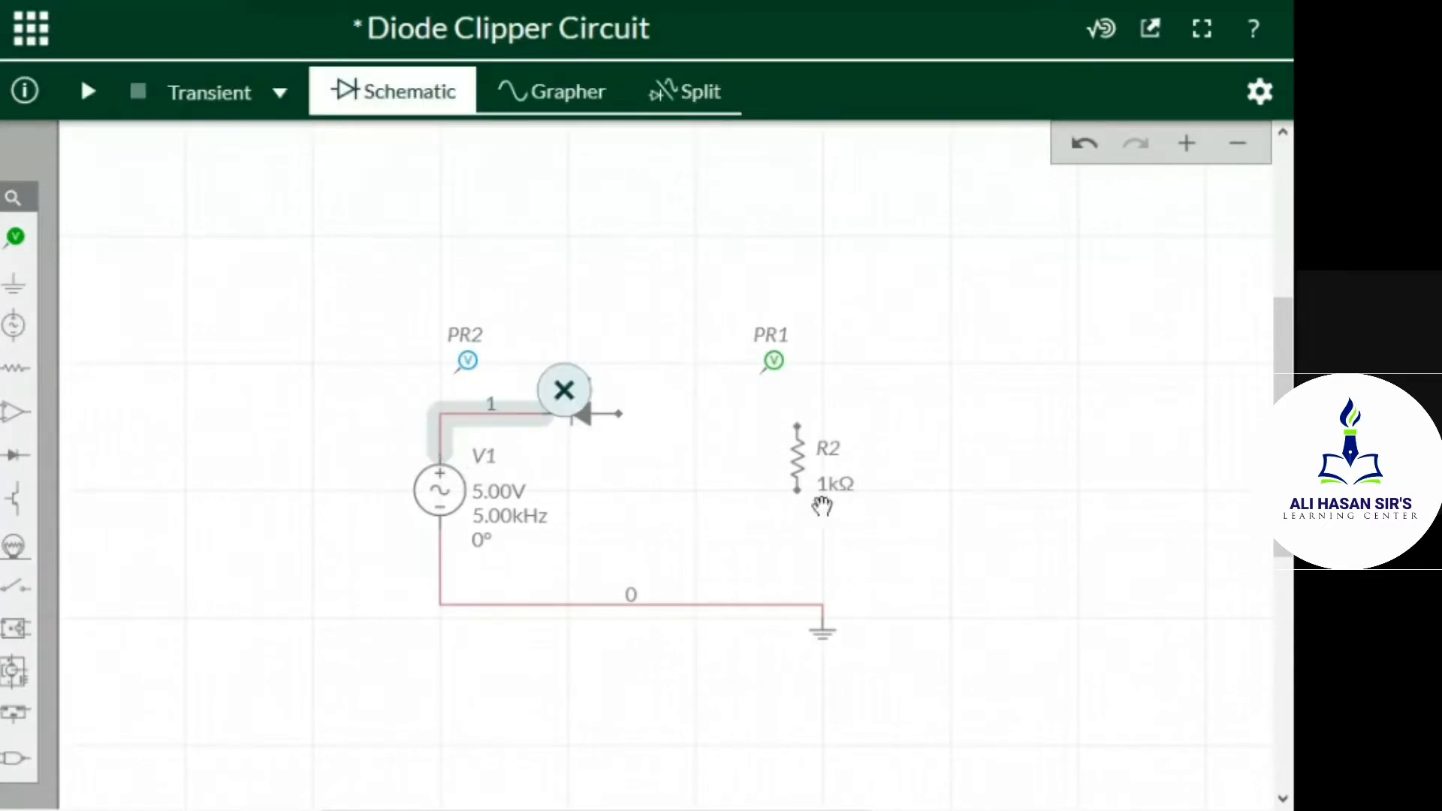
pyautogui.click(271, 596)
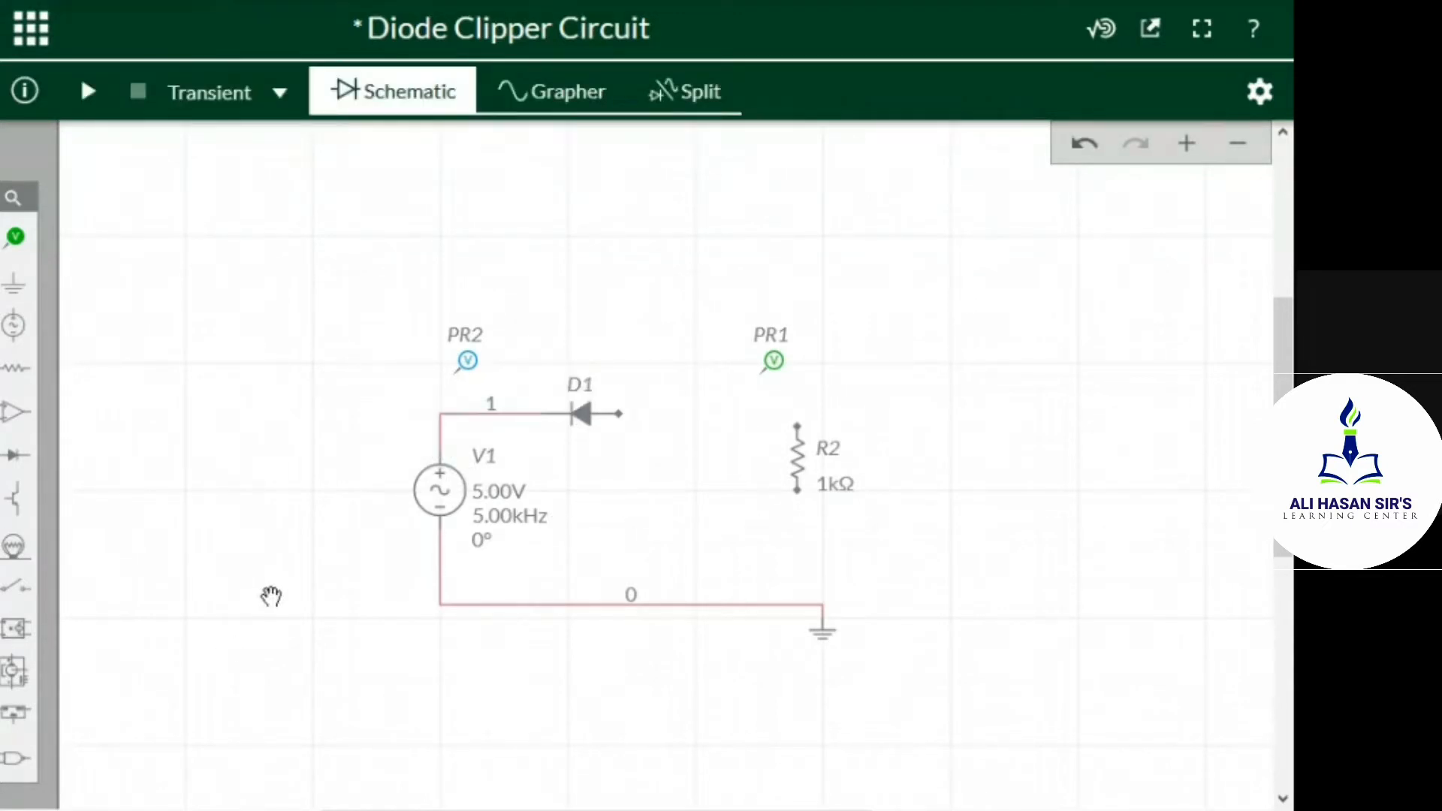
# Wire the anode of diode D1 to the upper terminal of resistor R2
pyautogui.click(621, 415)
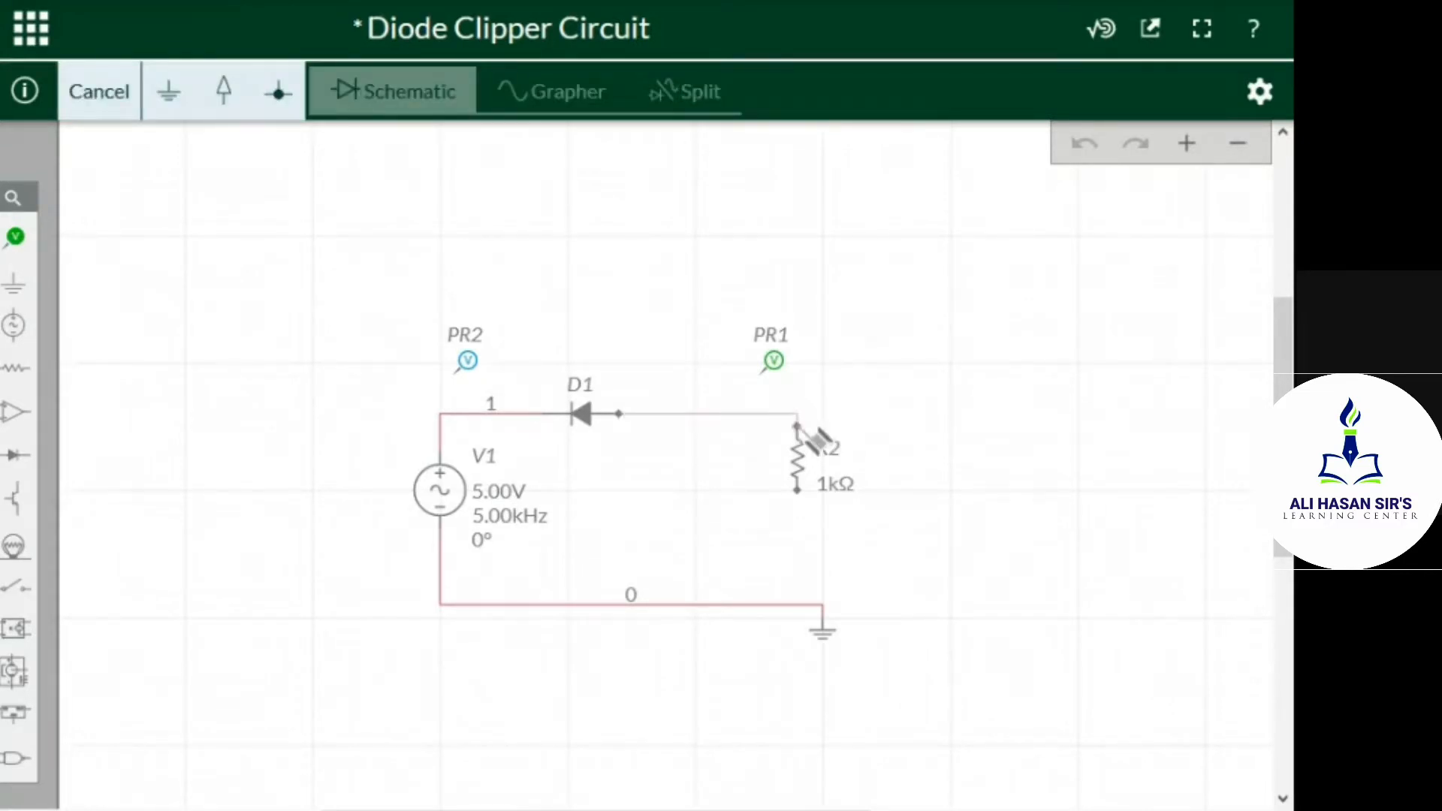
pyautogui.click(799, 427)
pyautogui.click(960, 531)
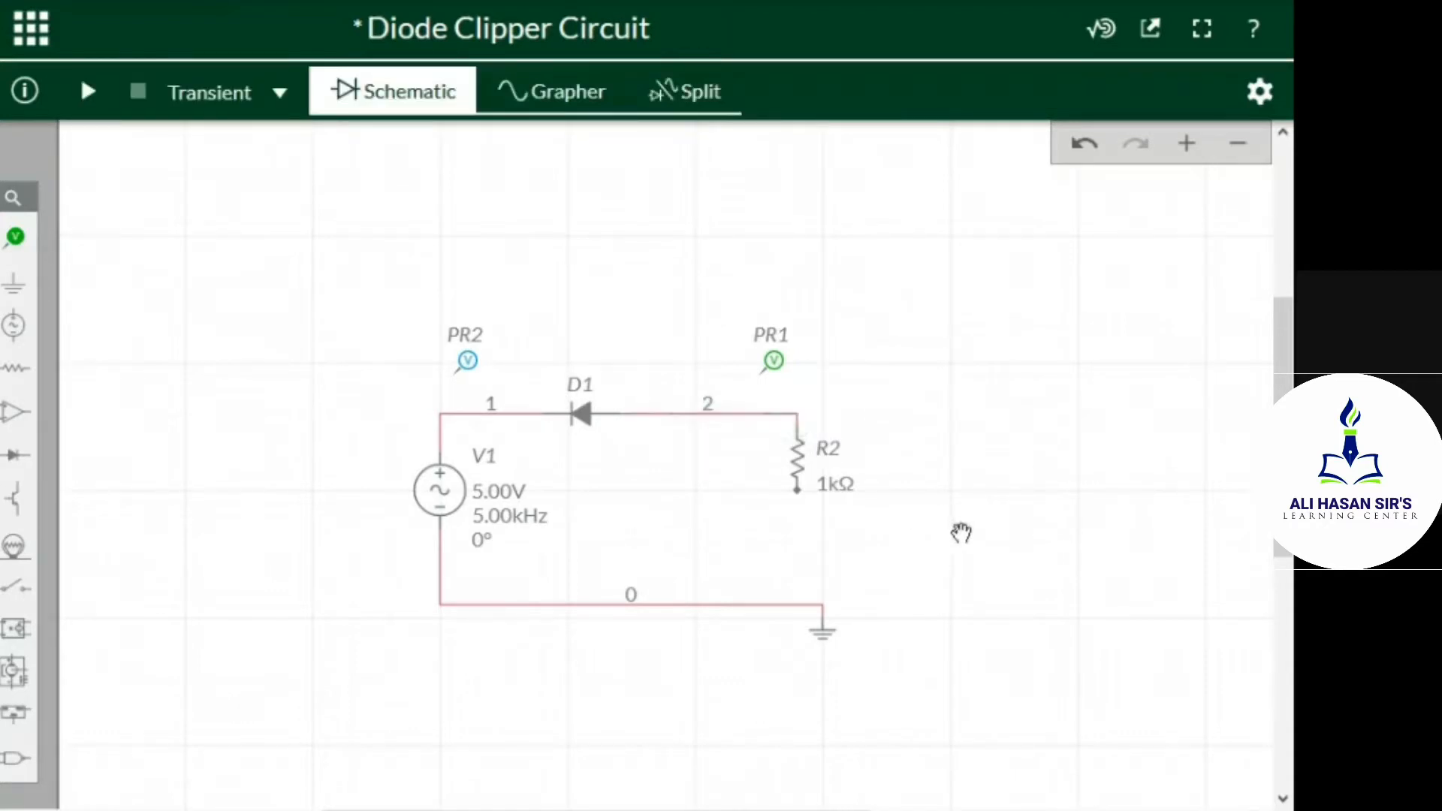
# Try to wire R2's lower terminal to the ground wire, and undo the last wire placement
pyautogui.click(799, 490)
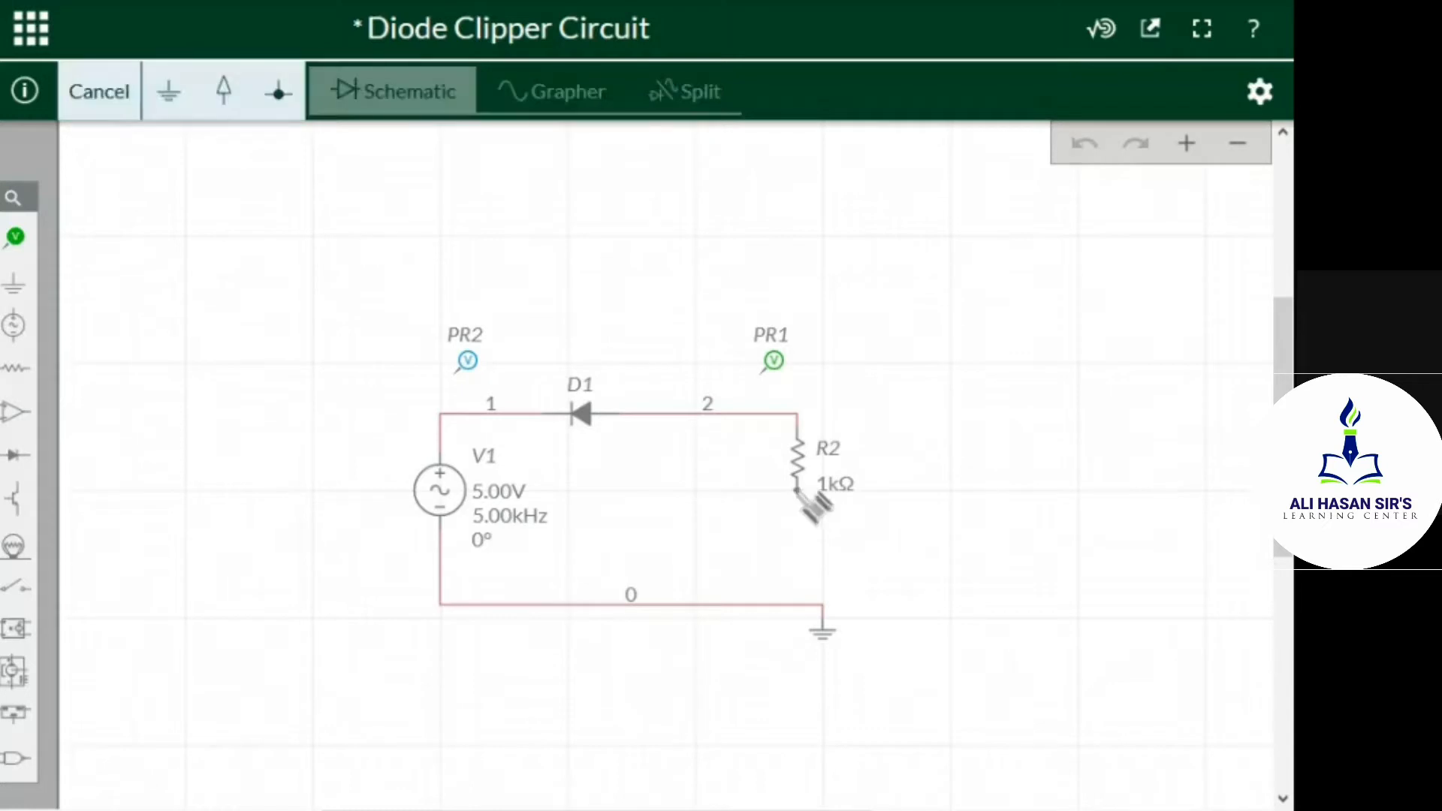
pyautogui.click(790, 602)
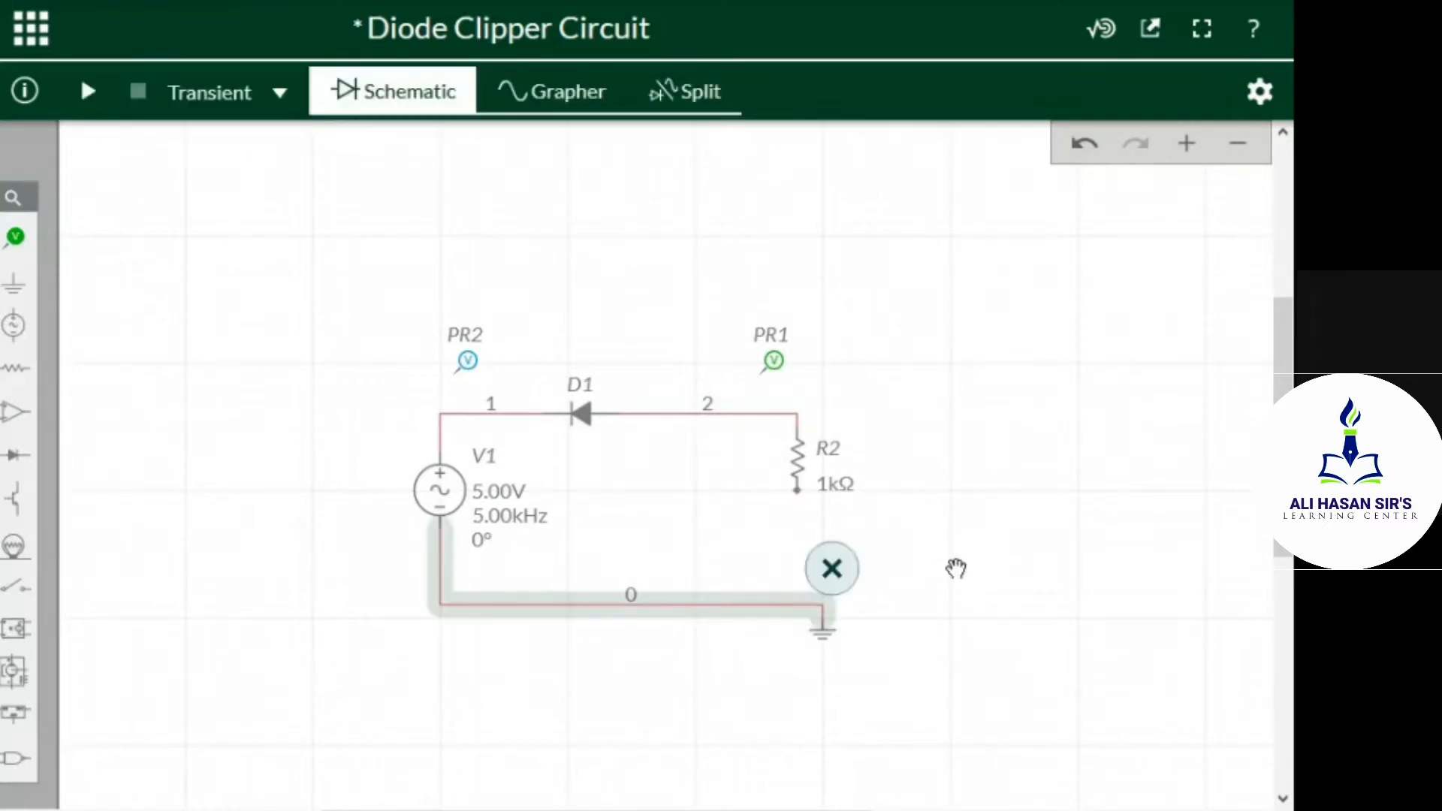
pyautogui.click(1083, 145)
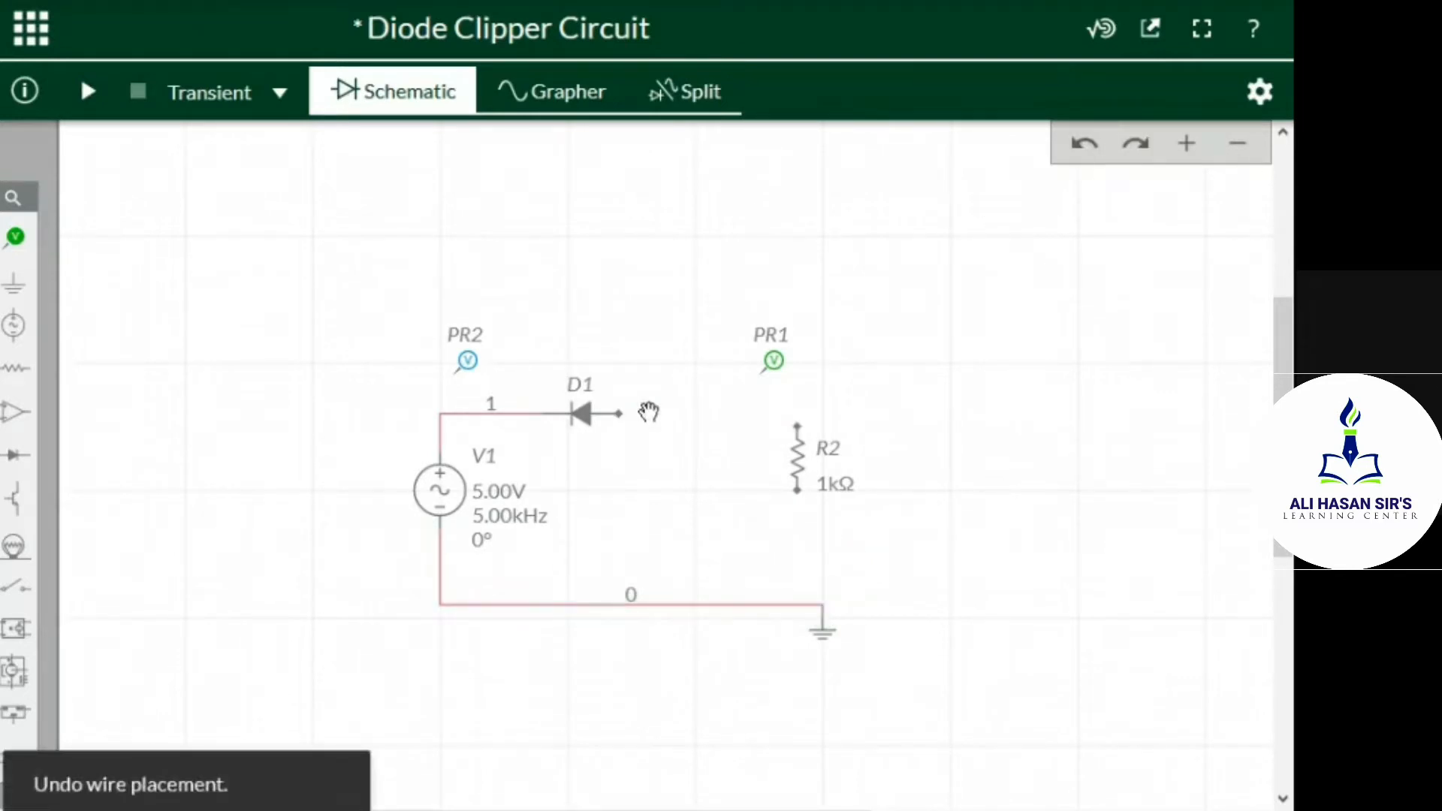
# Connect D1's anode to R2's upper terminal again with a new wire
pyautogui.click(622, 417)
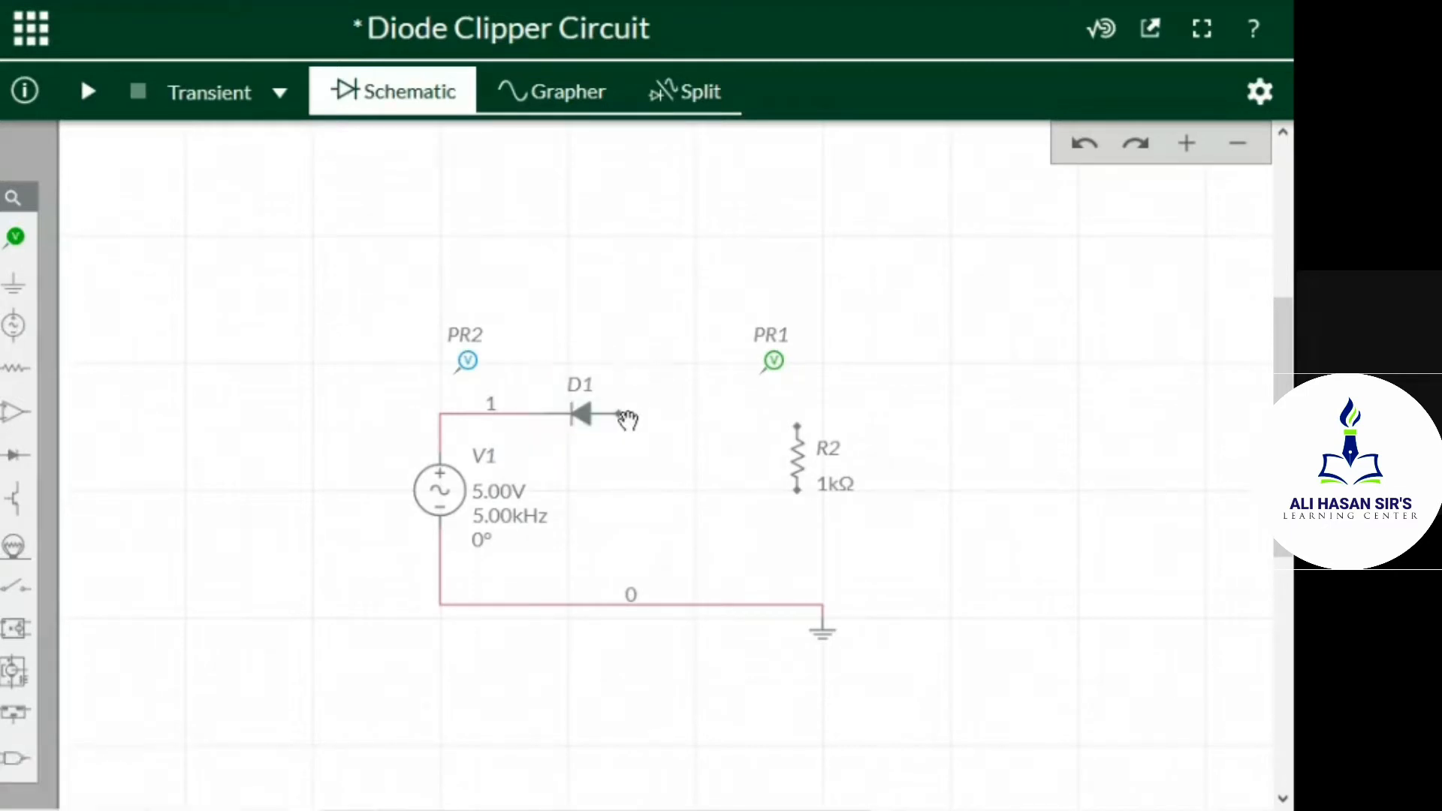
pyautogui.click(622, 417)
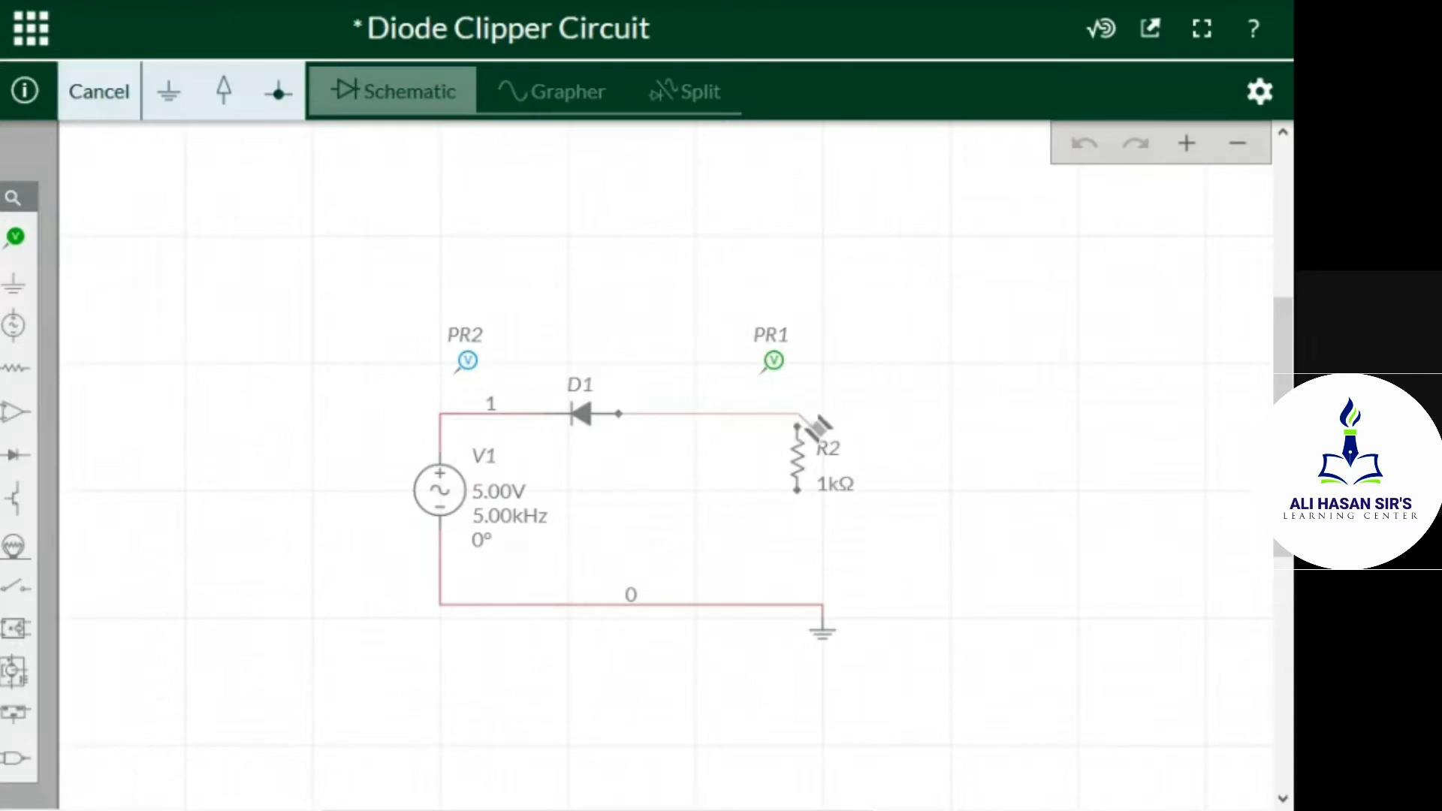
pyautogui.click(798, 415)
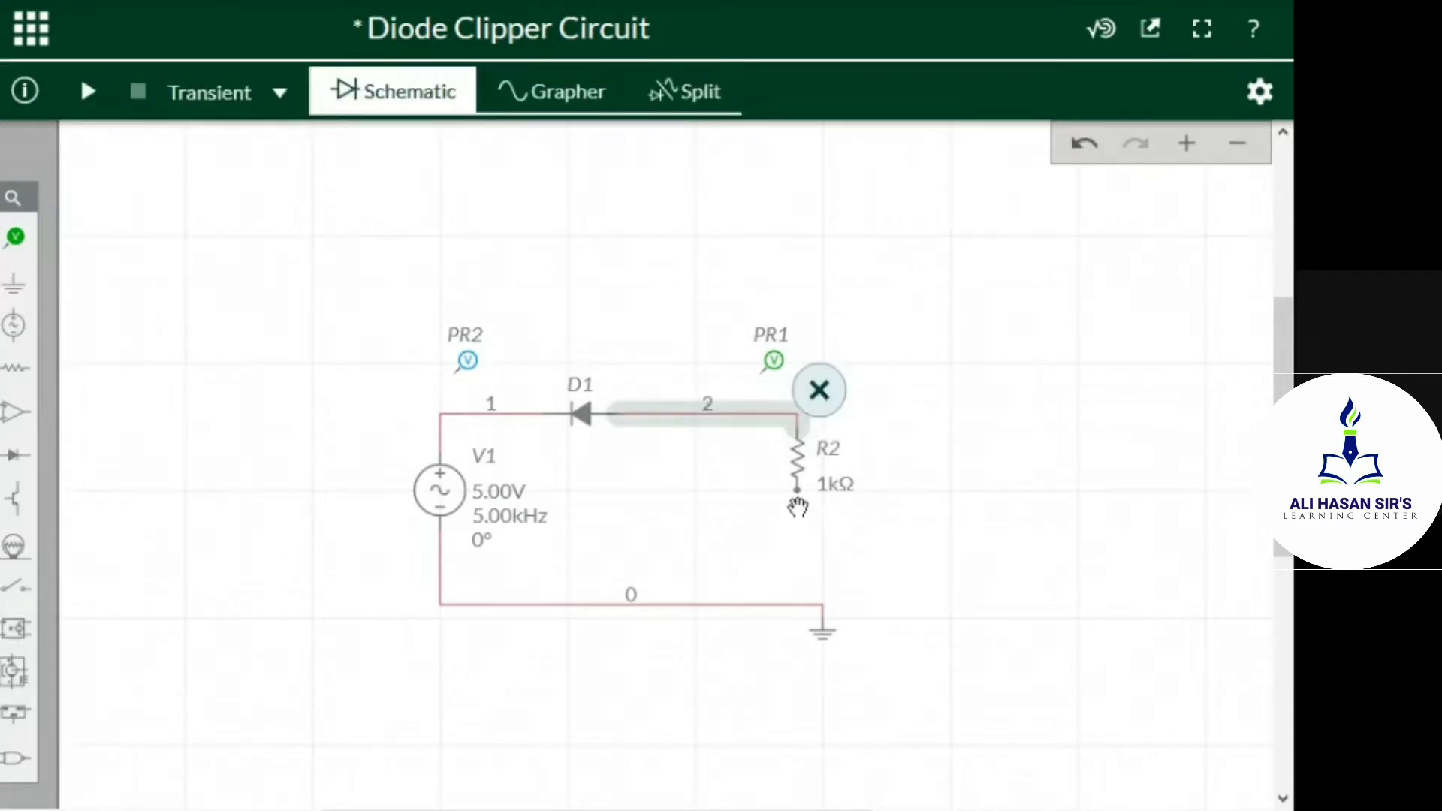
pyautogui.click(896, 505)
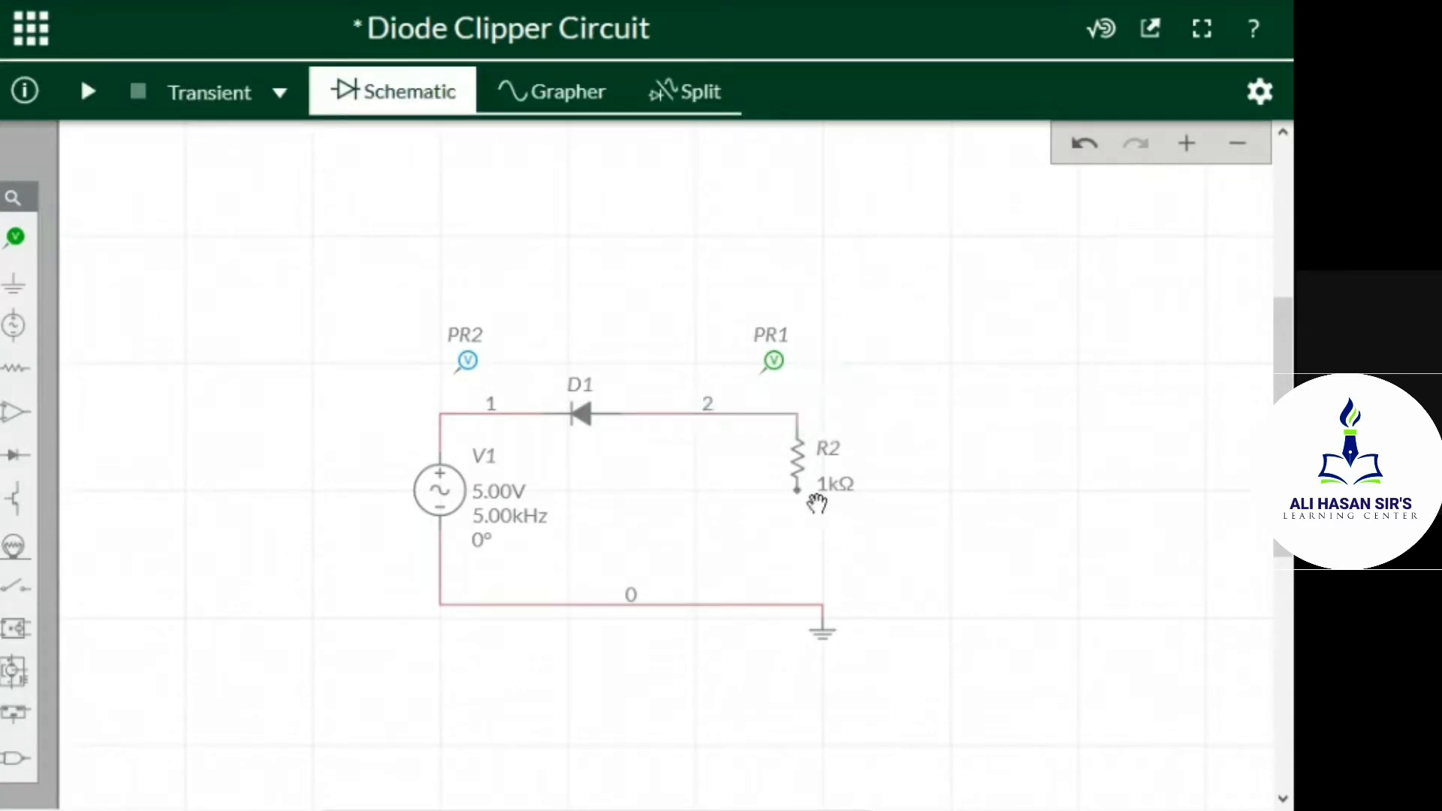
# Wire the lower terminal of resistor R2 to the ground wire directly beneath it
pyautogui.click(798, 489)
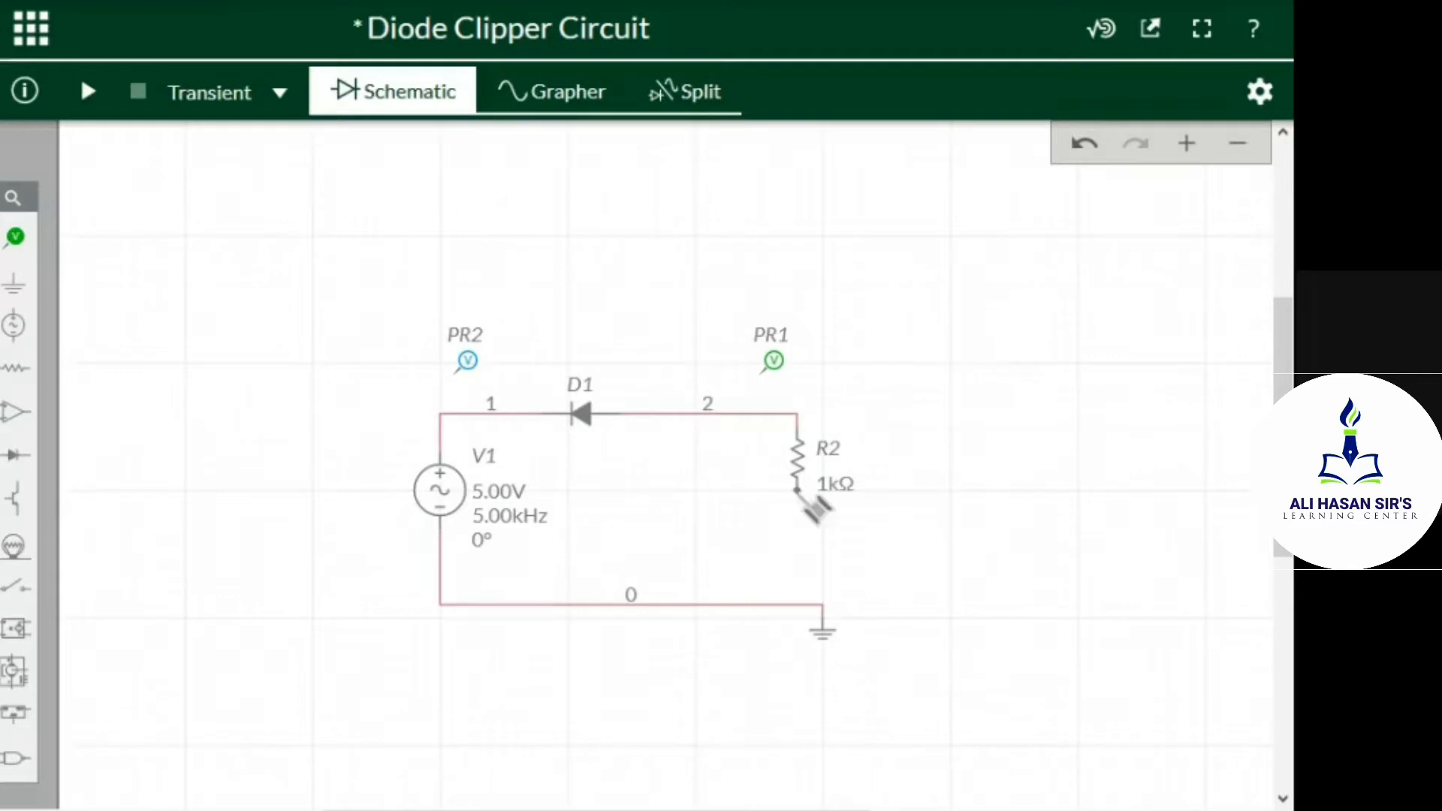
pyautogui.click(797, 606)
pyautogui.click(990, 537)
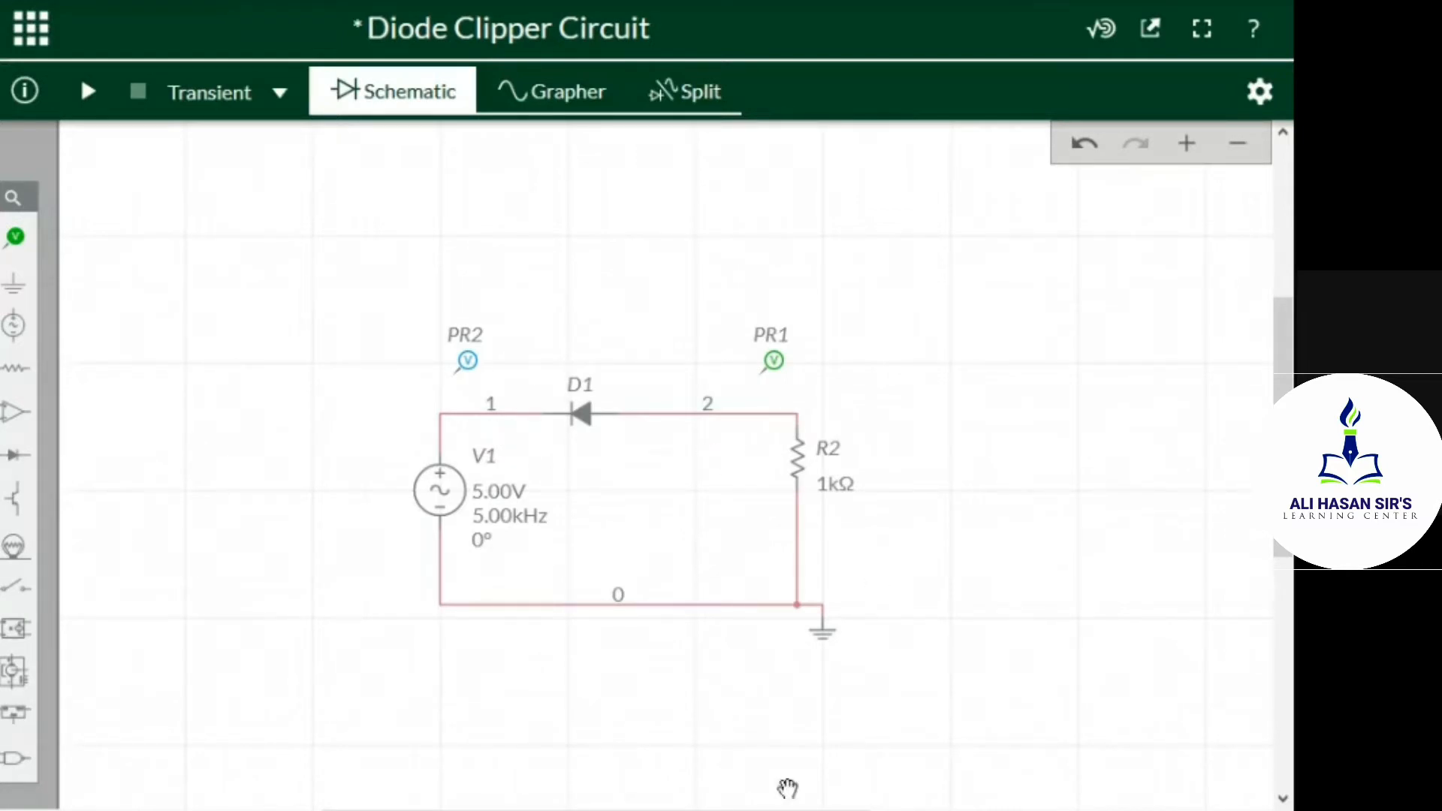
pyautogui.click(706, 810)
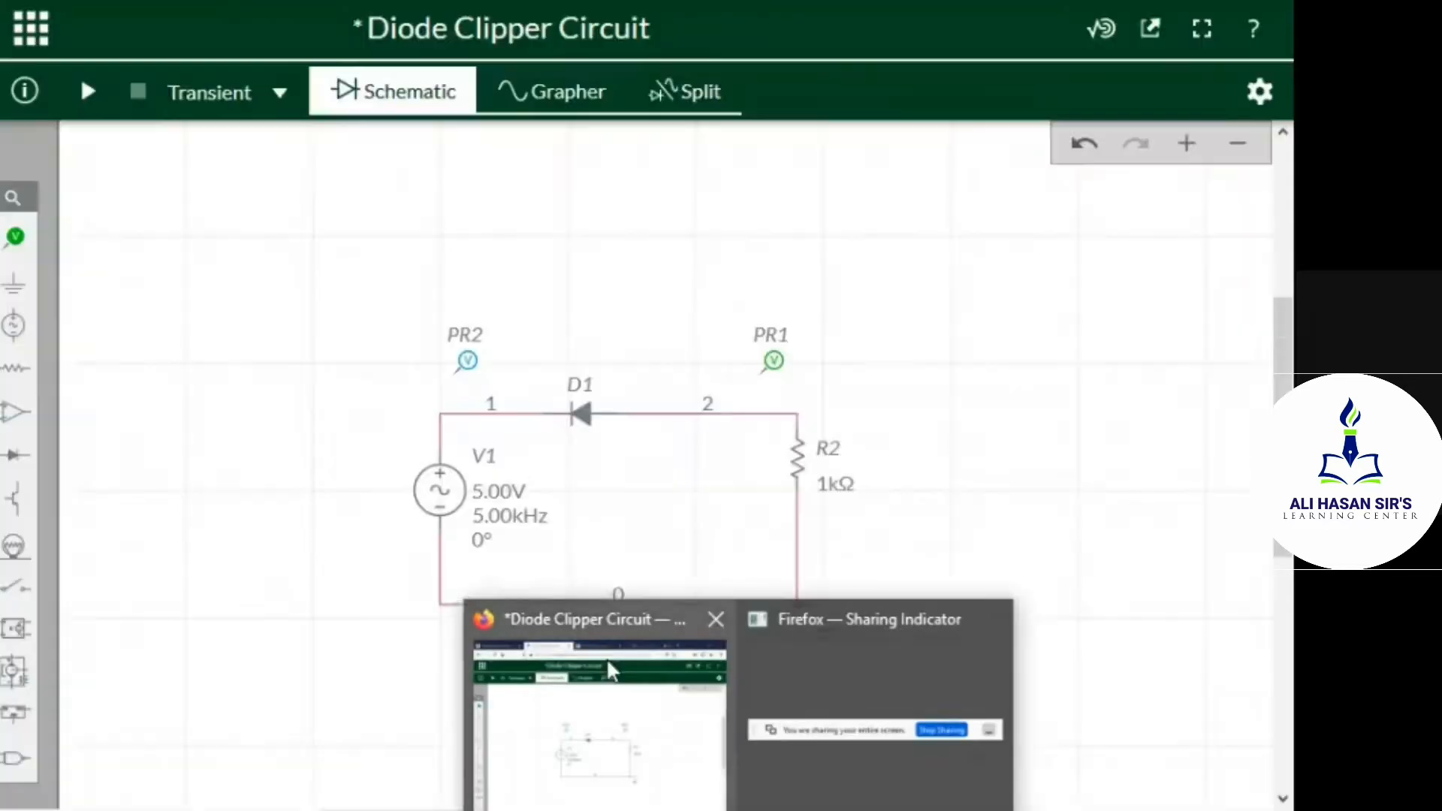
pyautogui.click(607, 661)
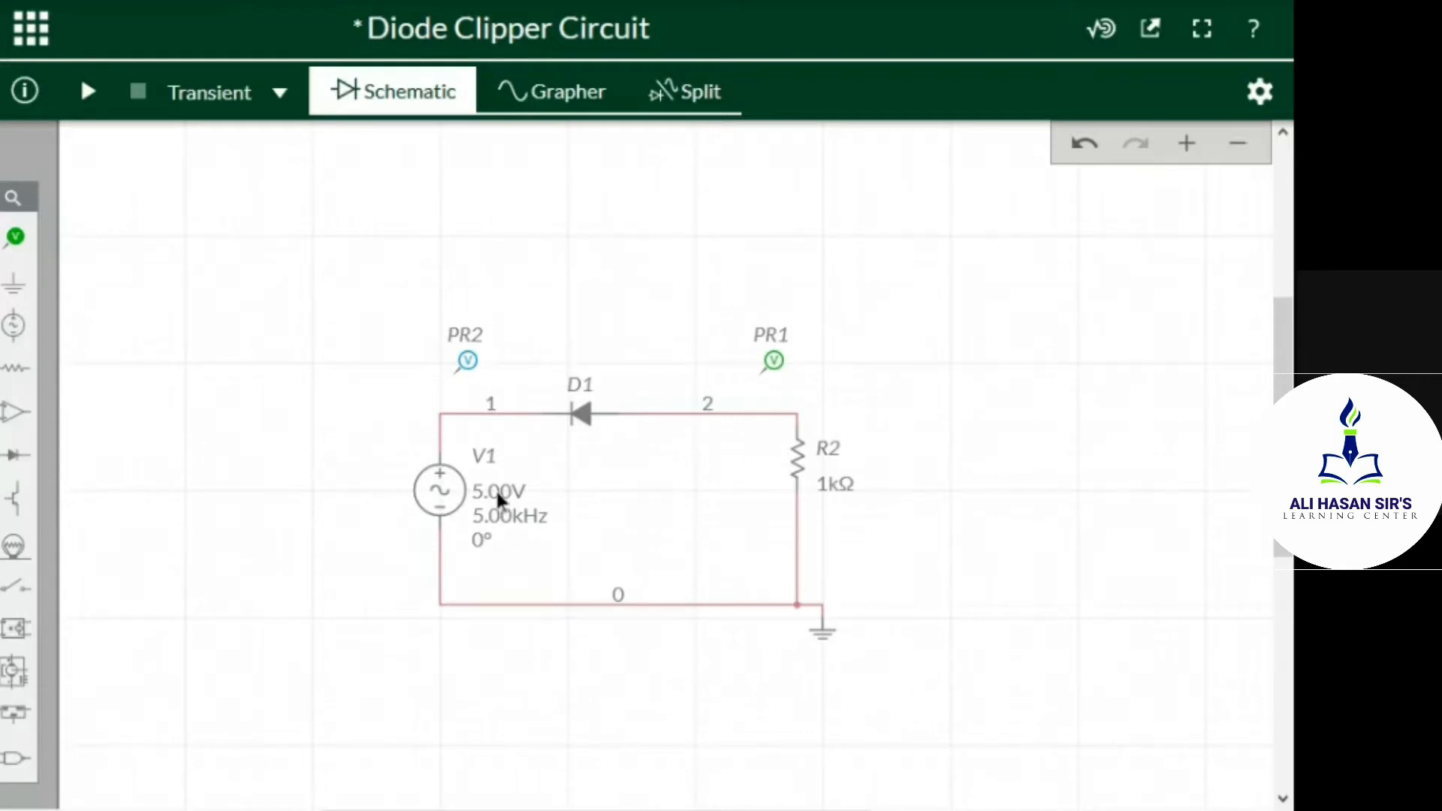
# Move voltage probe PR2 onto the wire between source V1 and diode D1
pyautogui.click(468, 361)
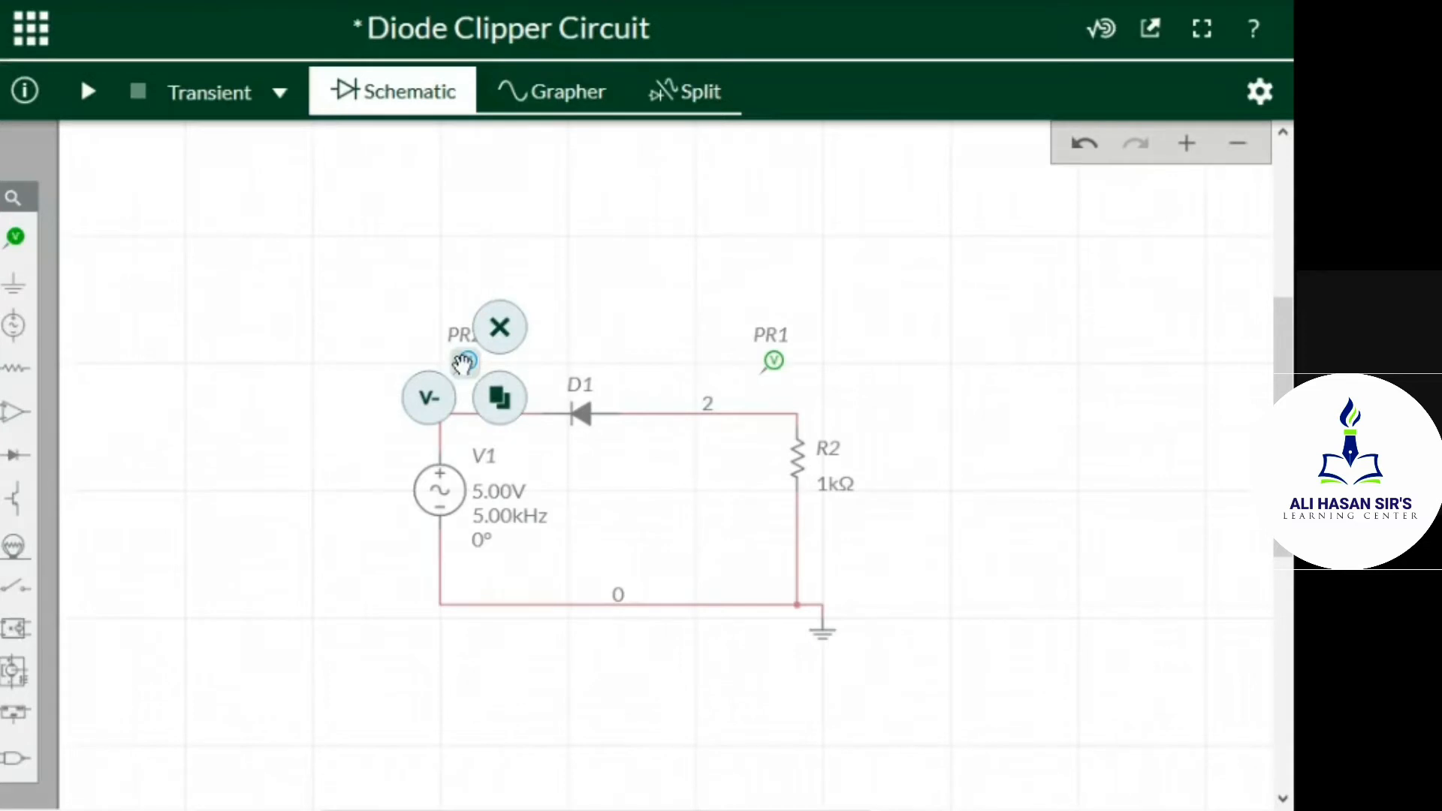
pyautogui.moveTo(467, 363); pyautogui.dragTo(516, 374)
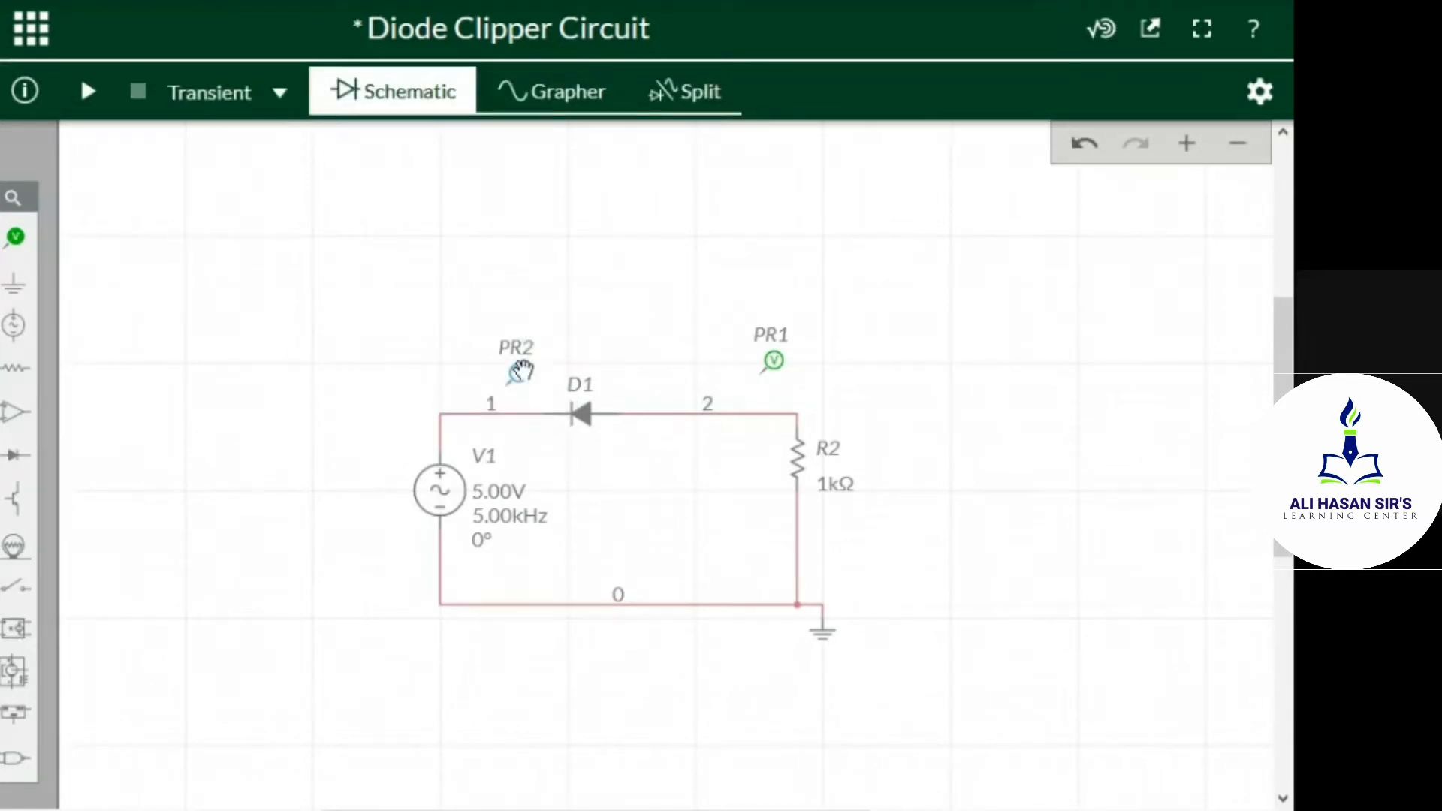
pyautogui.click(520, 376)
pyautogui.moveTo(523, 380)
pyautogui.mouseDown()
pyautogui.moveTo(534, 413)
pyautogui.moveTo(532, 392)
pyautogui.mouseUp()
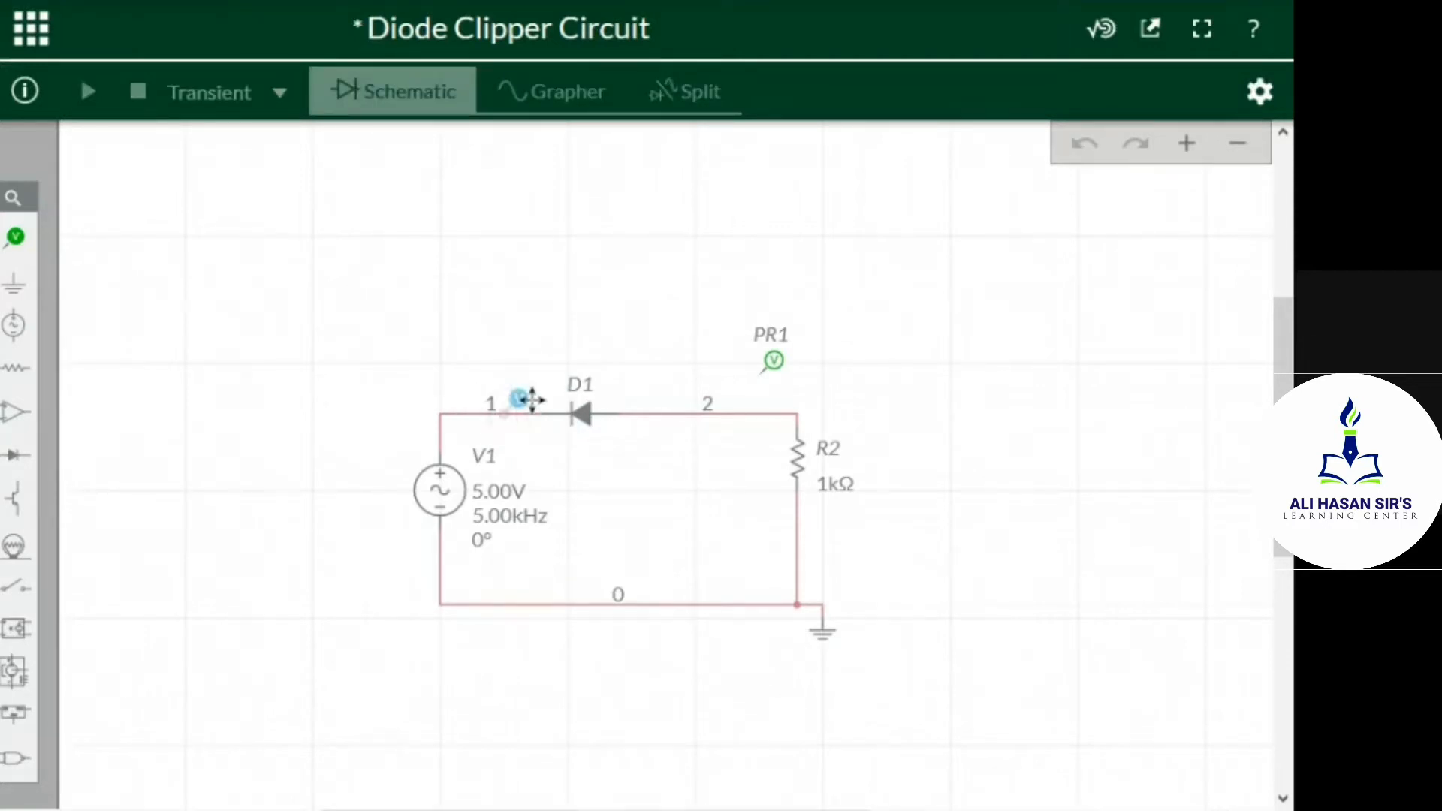
pyautogui.click(528, 397)
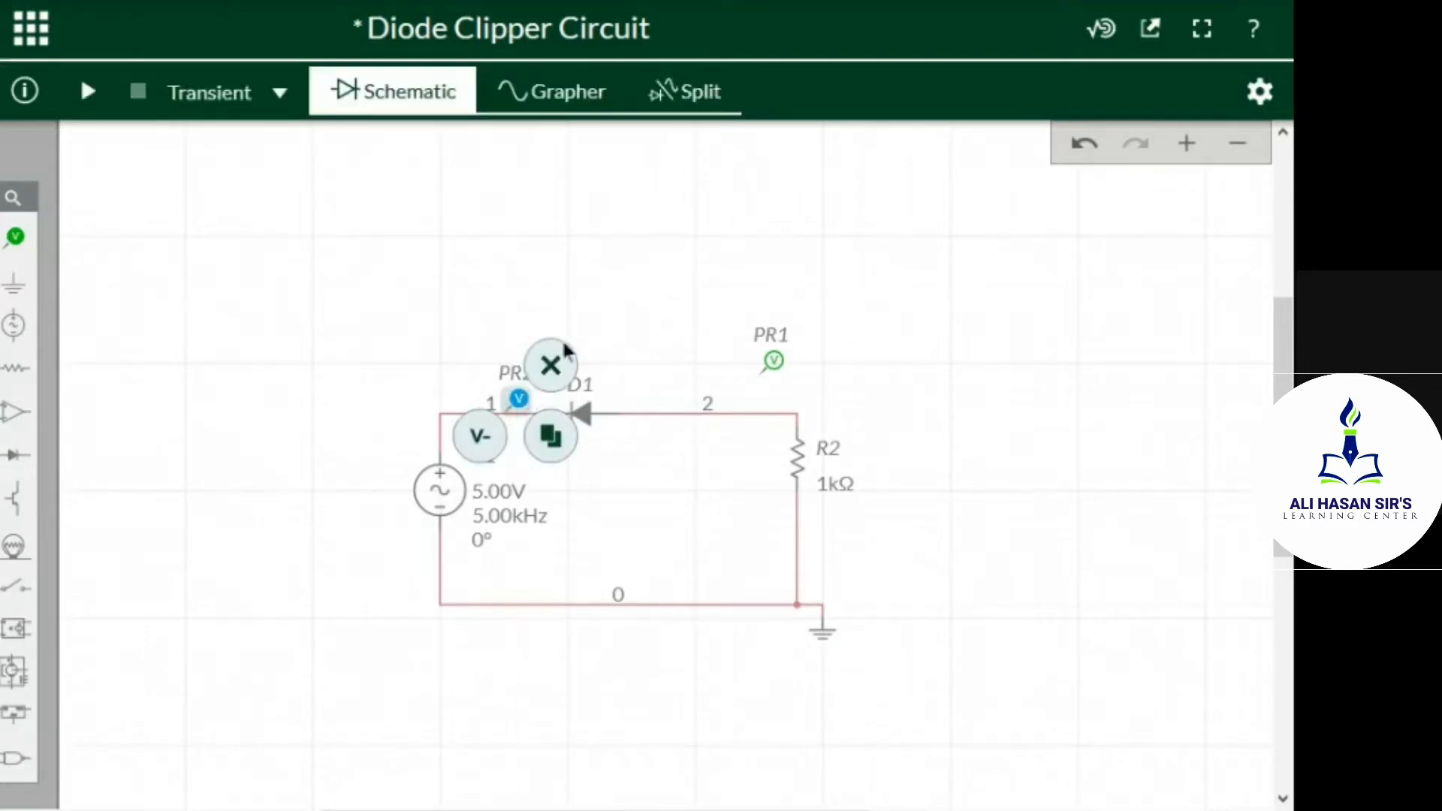
# Attach voltage probe PR1 to the wire between diode D1 and resistor R2
pyautogui.click(774, 365)
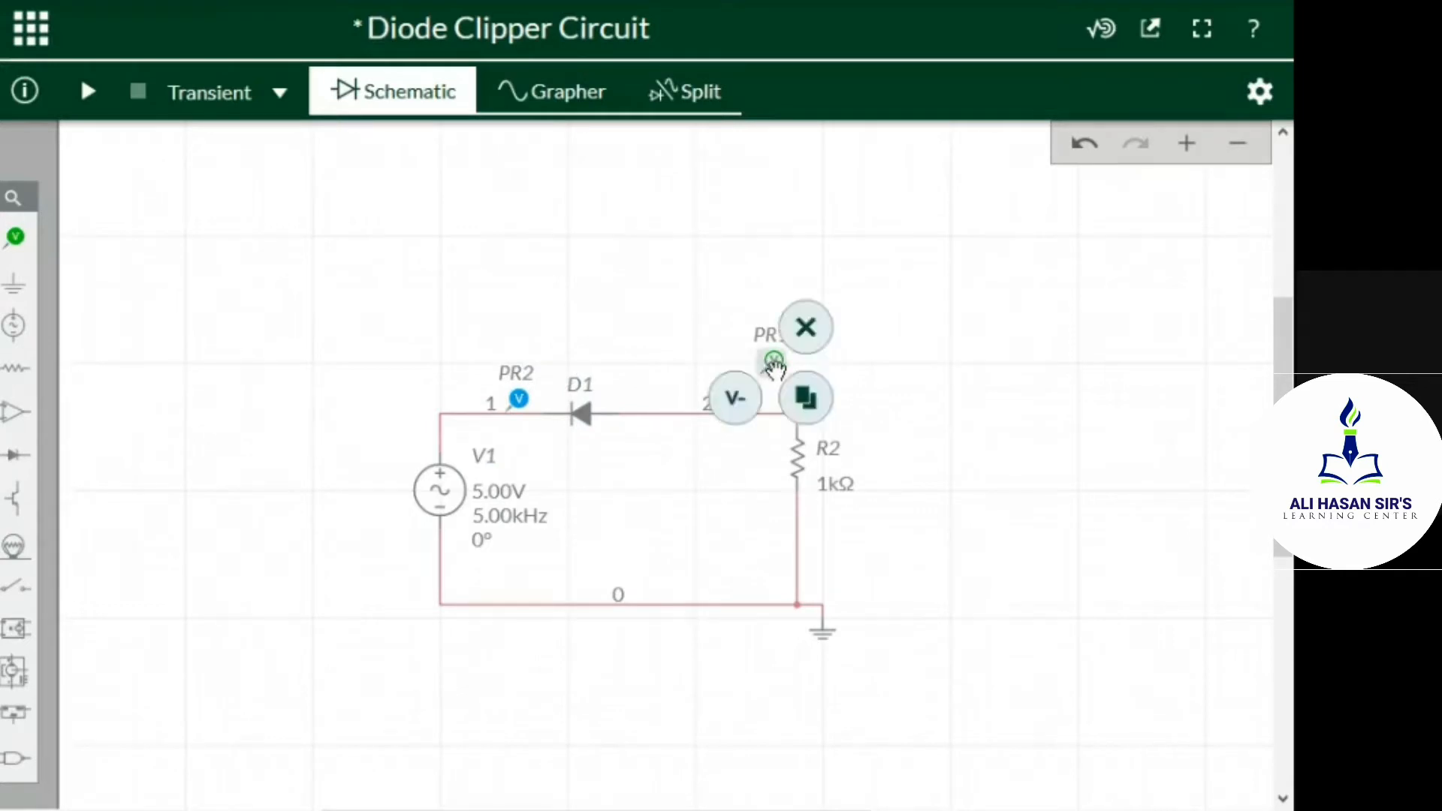
pyautogui.moveTo(782, 377); pyautogui.dragTo(775, 406)
pyautogui.click(998, 338)
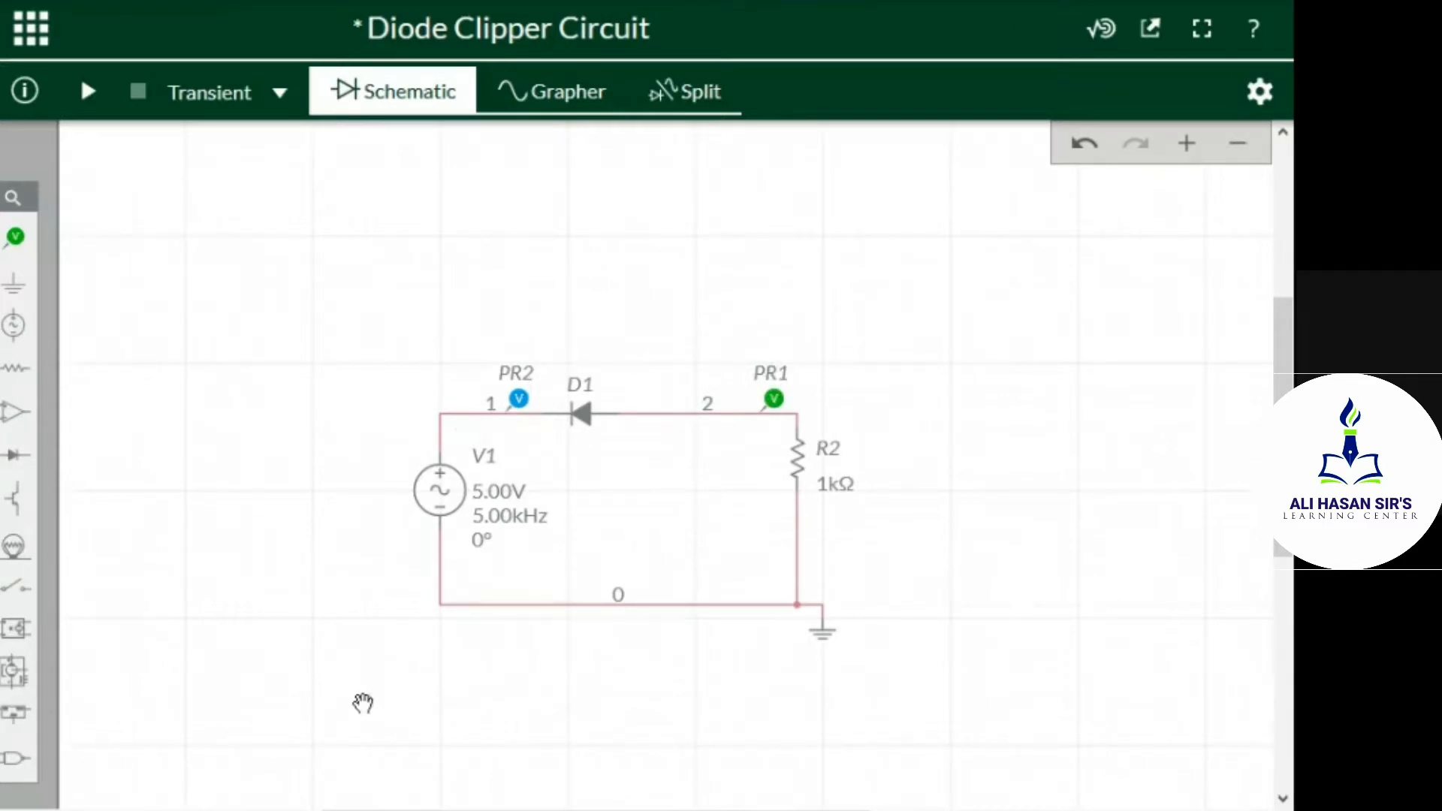
# Run the transient simulation and compare the PR1 and PR2 waveforms with the schematic shown beside the graph
pyautogui.click(88, 93)
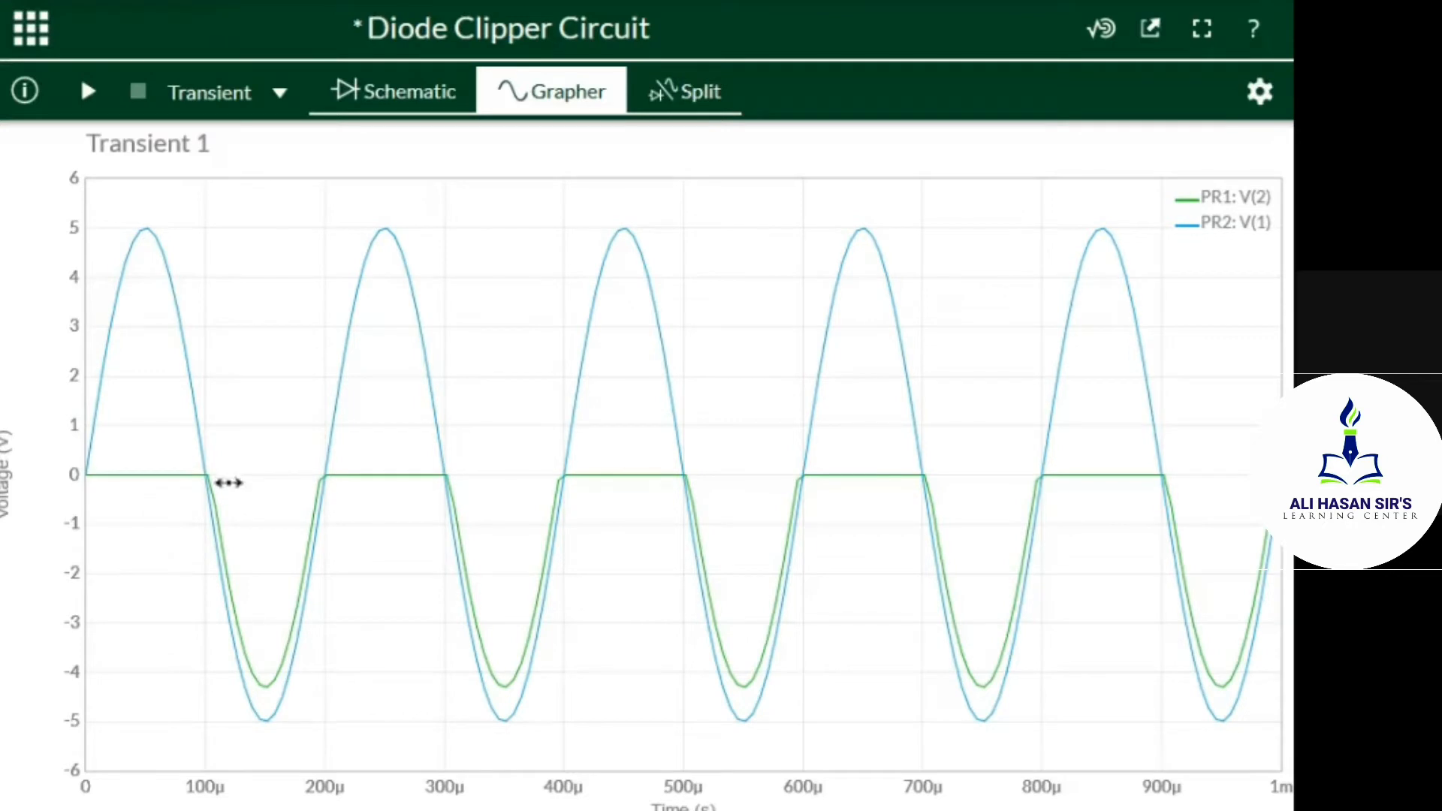
pyautogui.moveTo(265, 687)
pyautogui.click(705, 87)
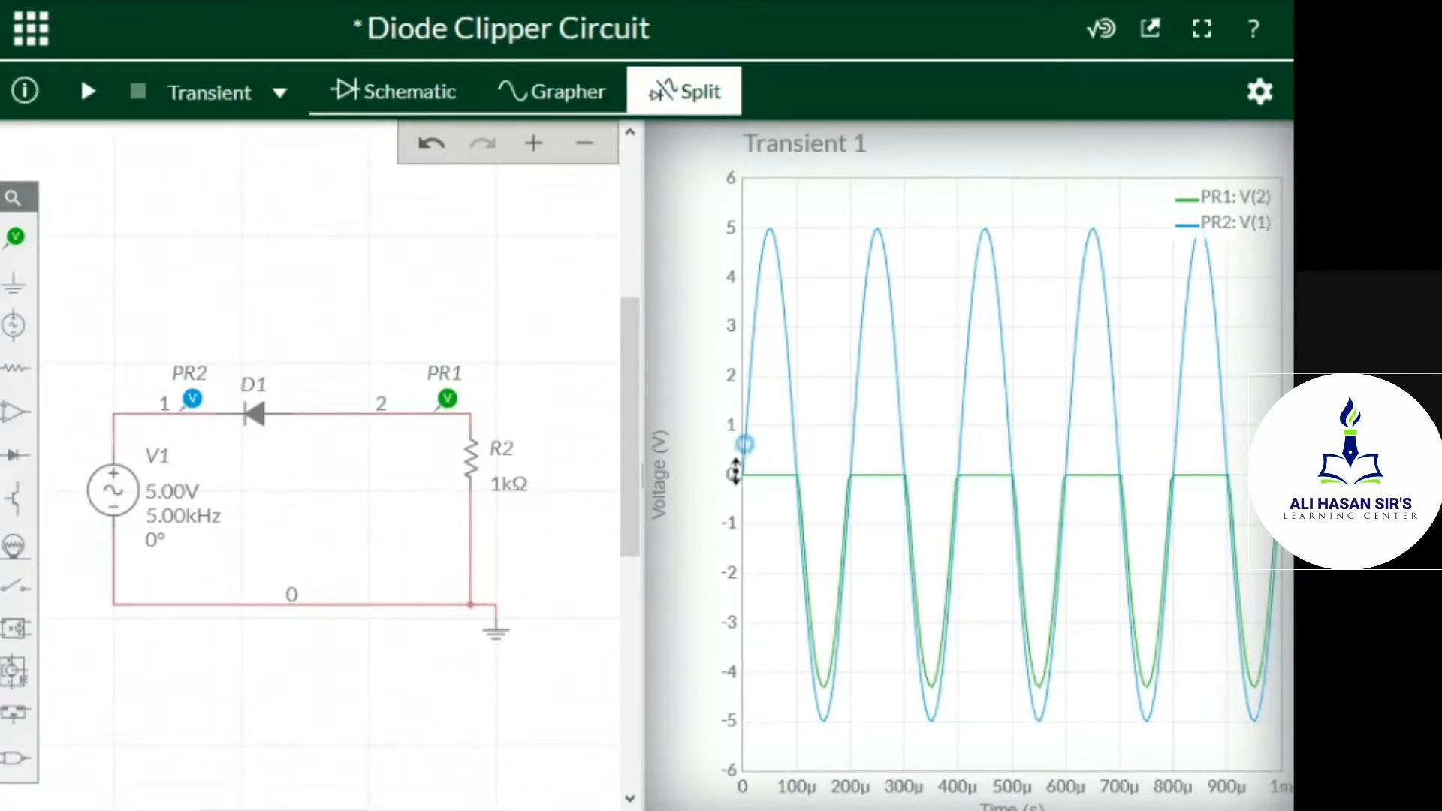
pyautogui.moveTo(1071, 455)
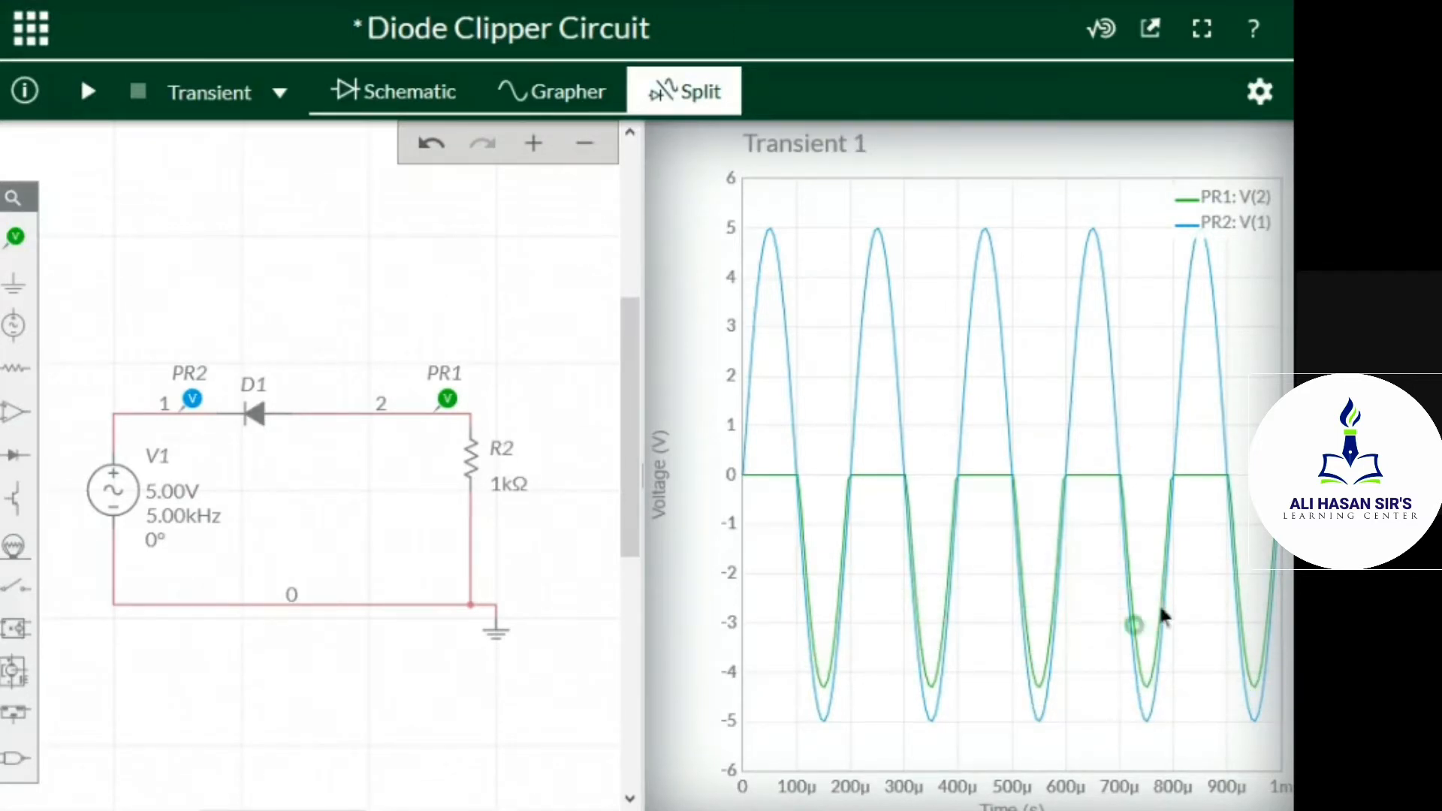
pyautogui.moveTo(901, 566)
pyautogui.moveTo(834, 690)
pyautogui.moveTo(763, 497)
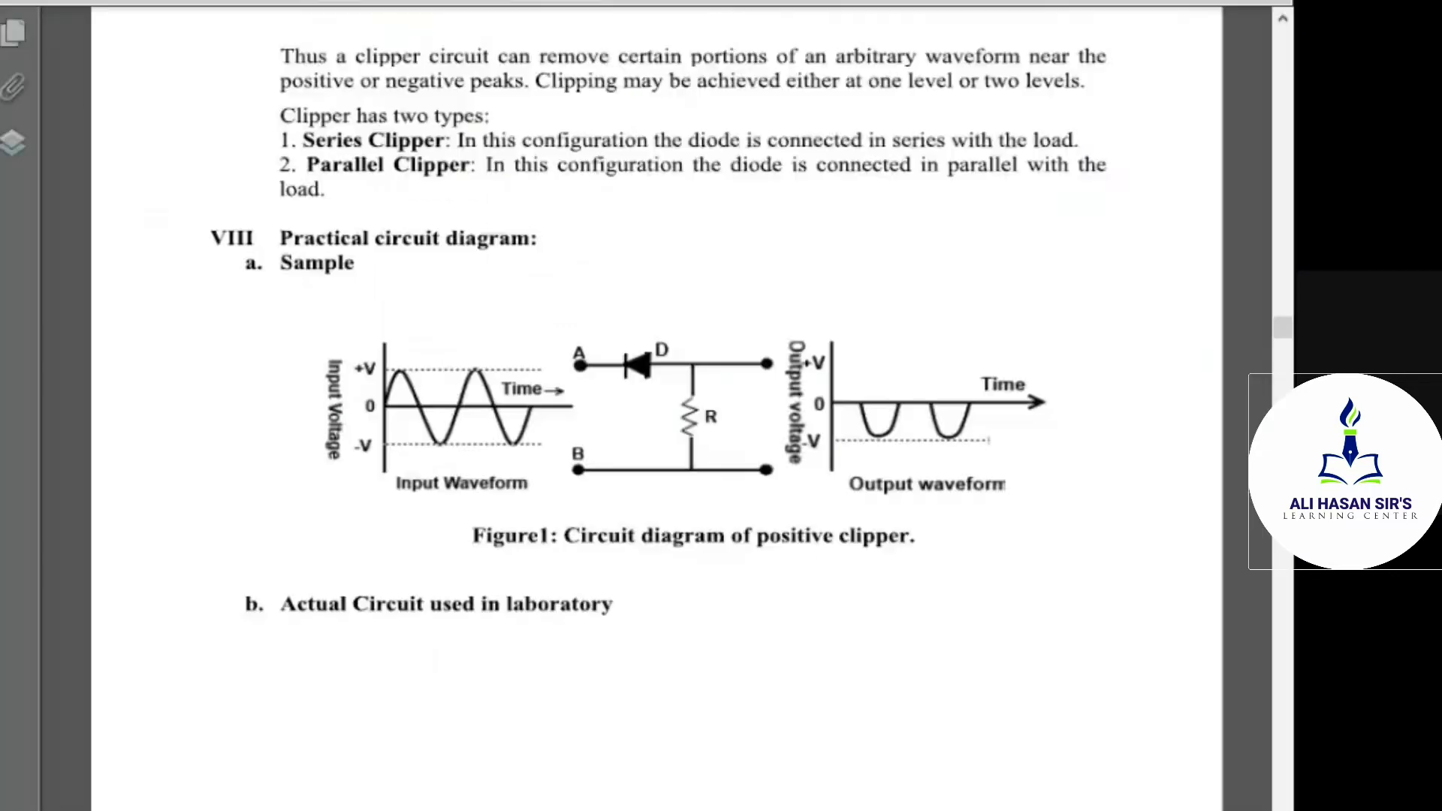
# Switch to the lab manual PDF and review Practical No. 12's circuit diagram, observation table and practical related questions
pyautogui.scroll(-15, 529, 500)
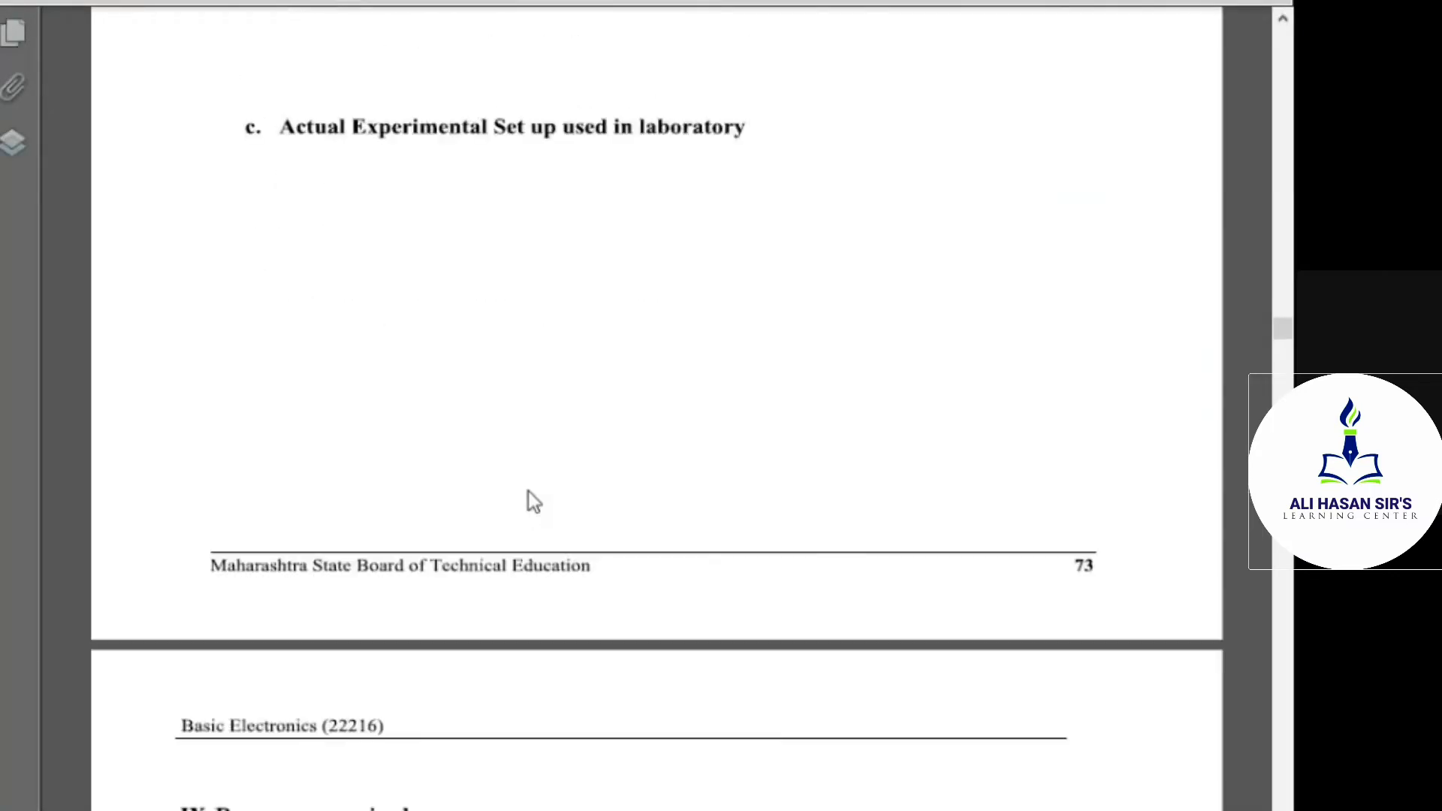
pyautogui.scroll(-12, 529, 492)
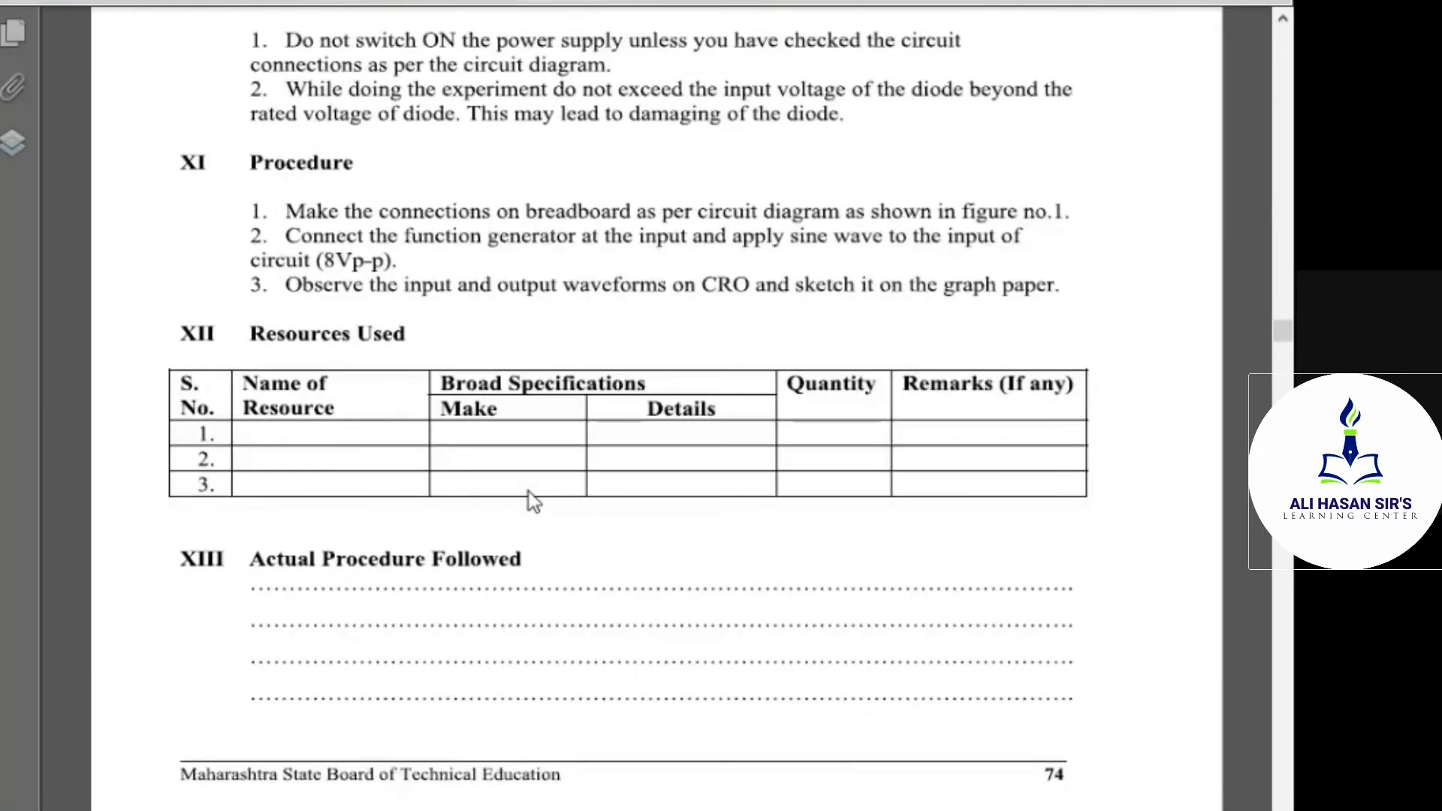
pyautogui.scroll(-12, 528, 491)
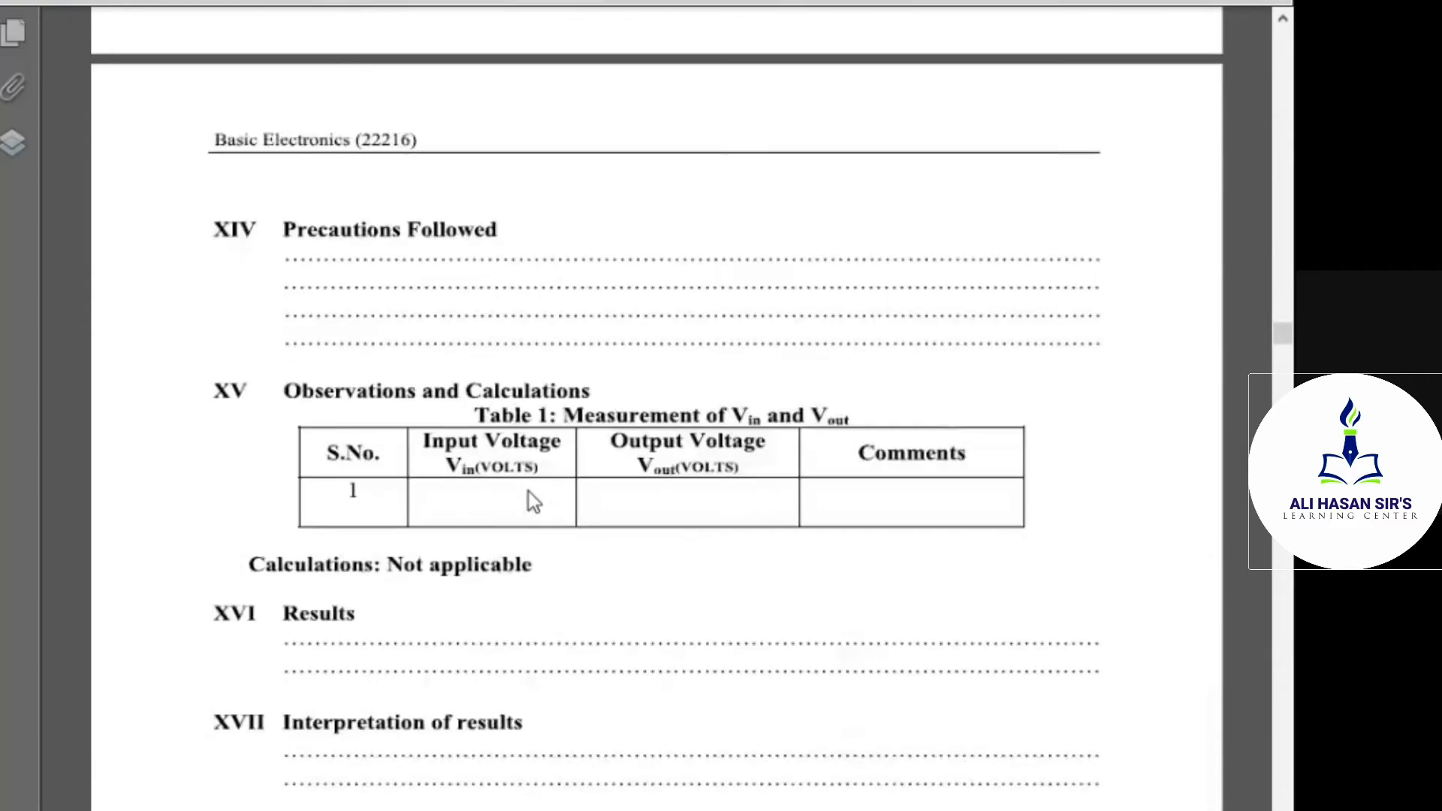
pyautogui.scroll(-3, 529, 492)
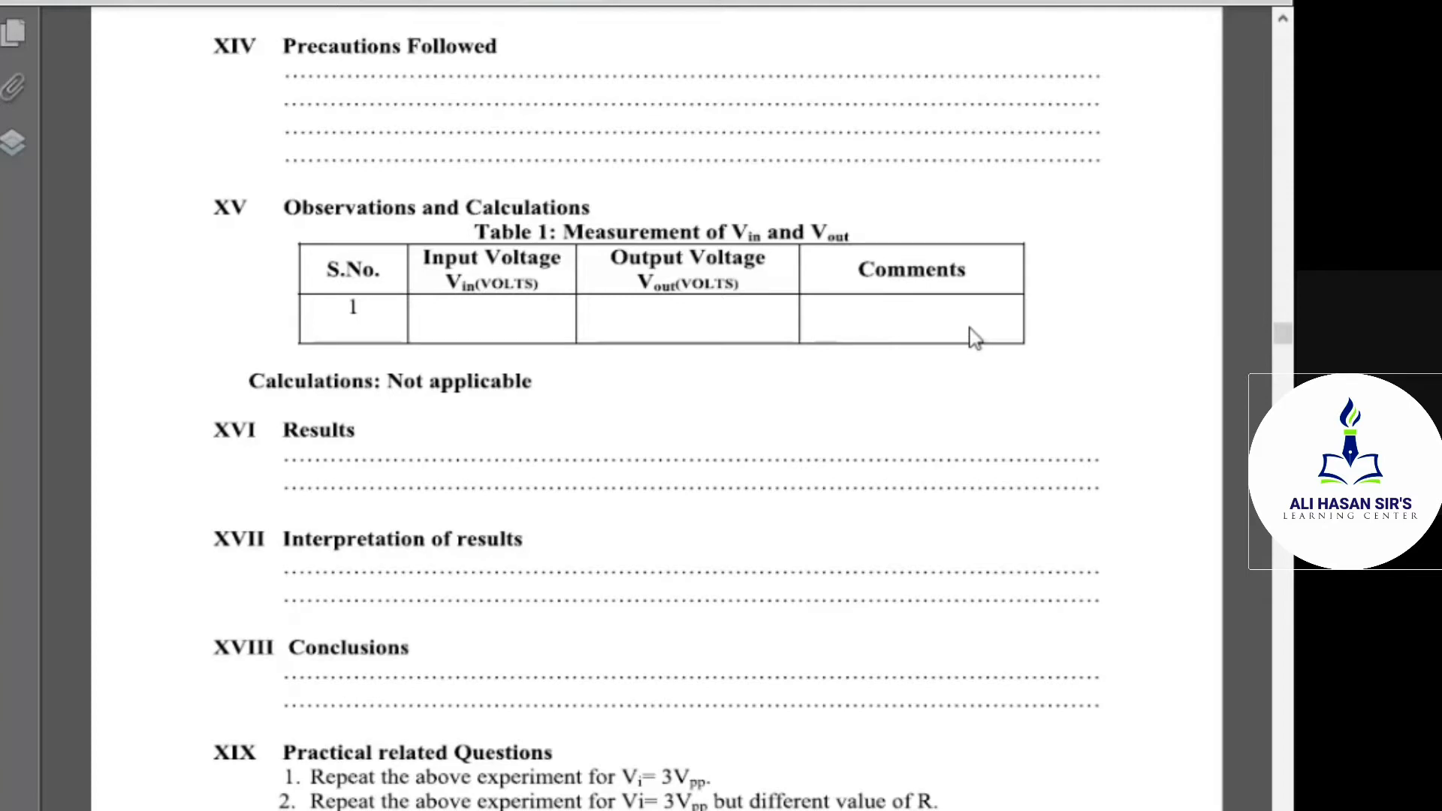
pyautogui.scroll(-3, 709, 424)
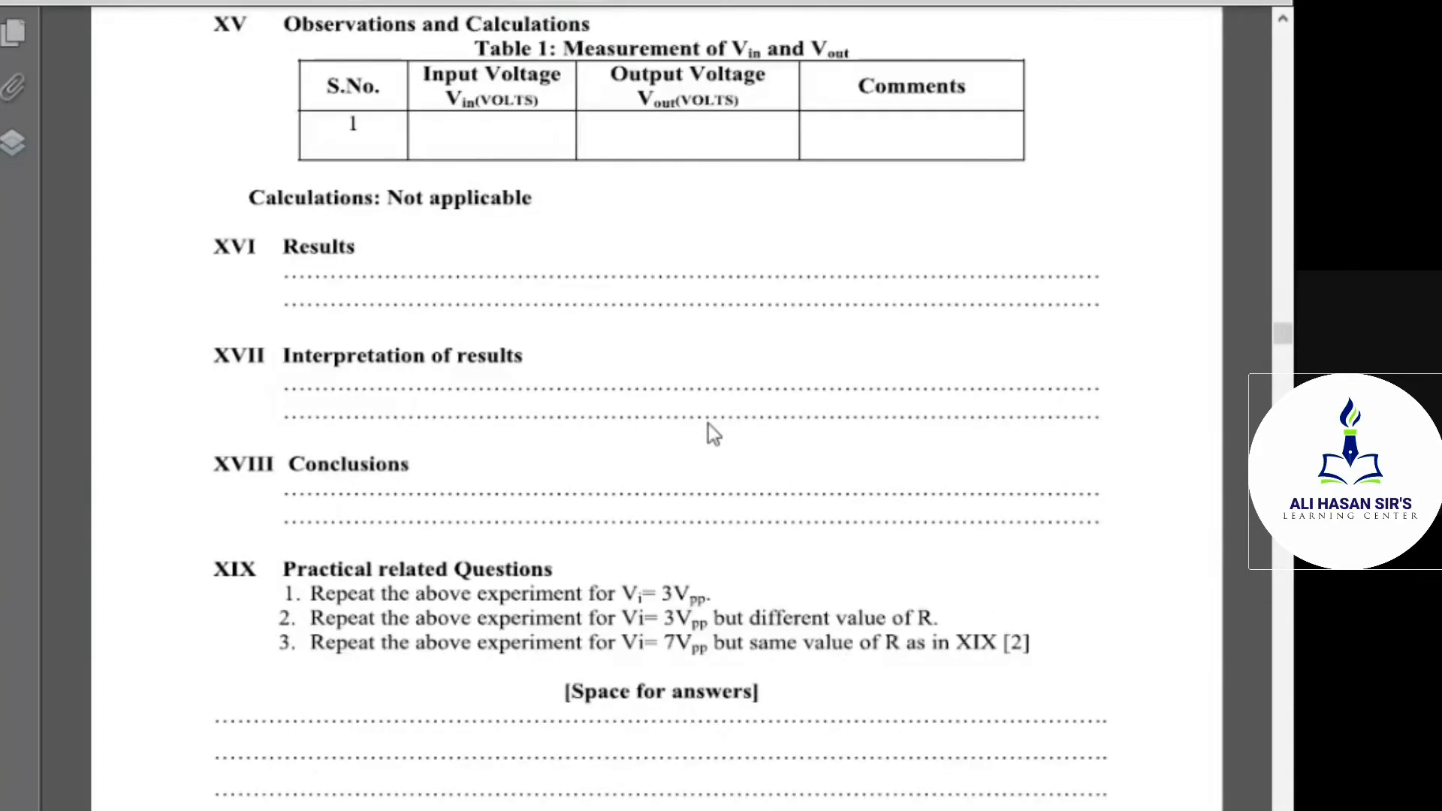
pyautogui.scroll(15, 818, 515)
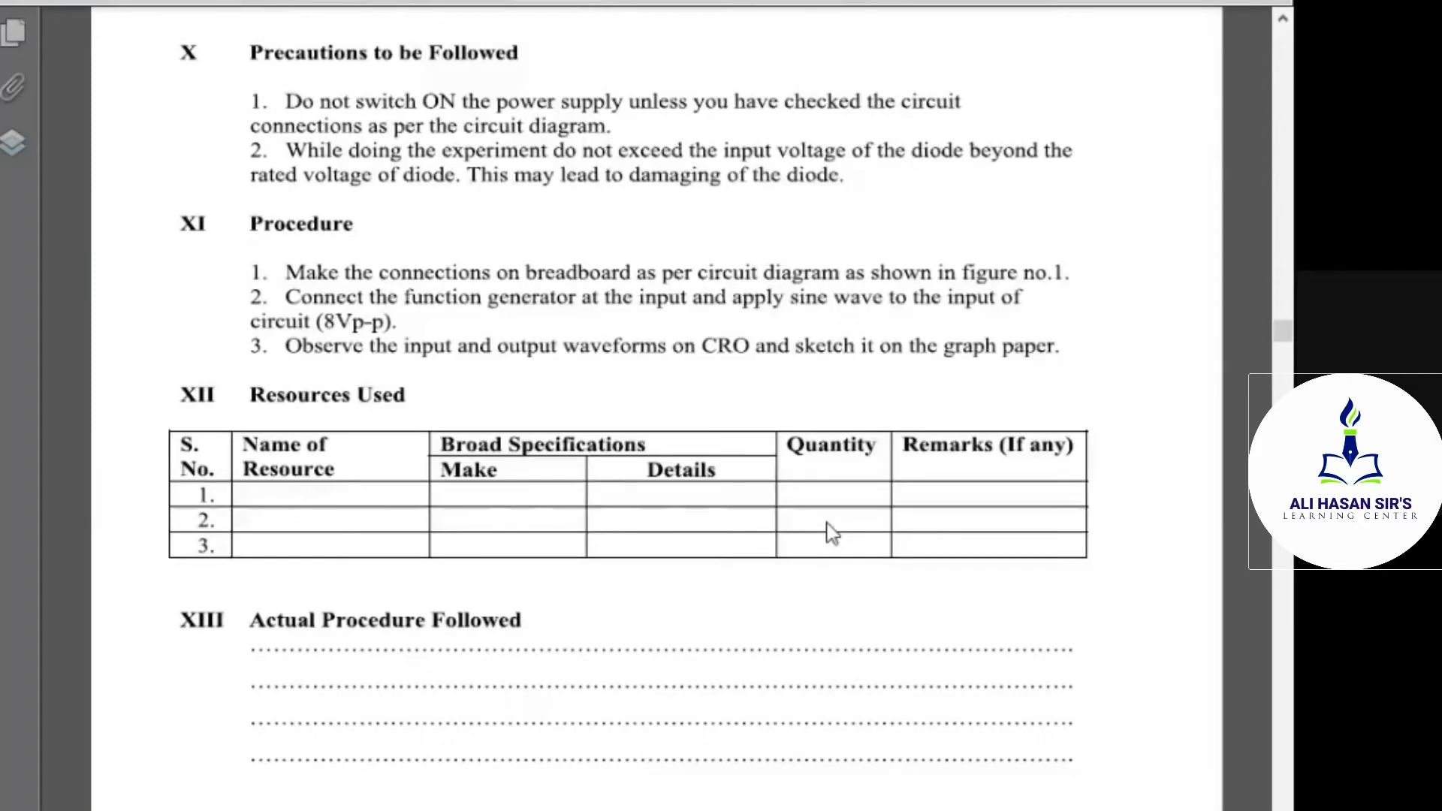
pyautogui.scroll(15, 832, 532)
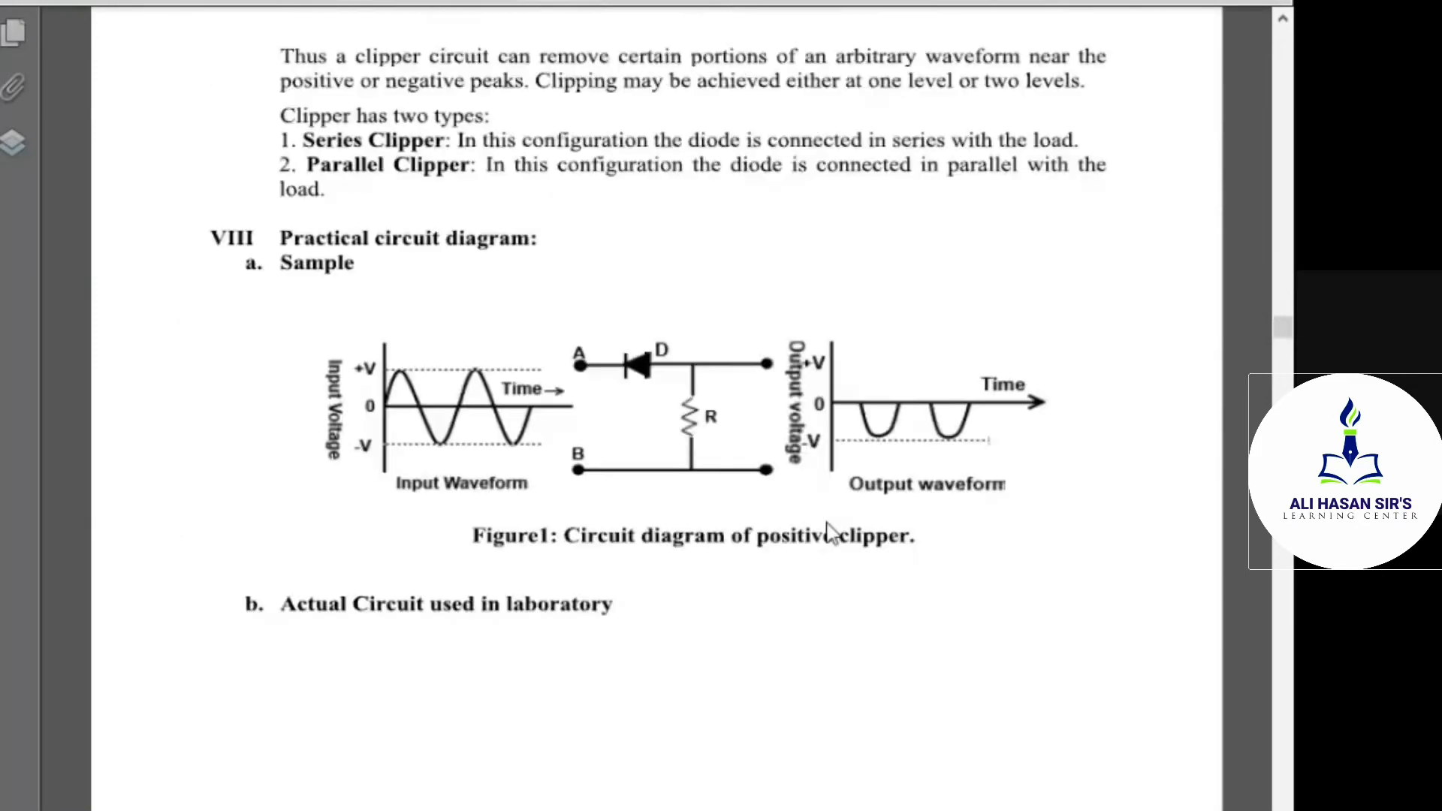
pyautogui.scroll(15, 832, 531)
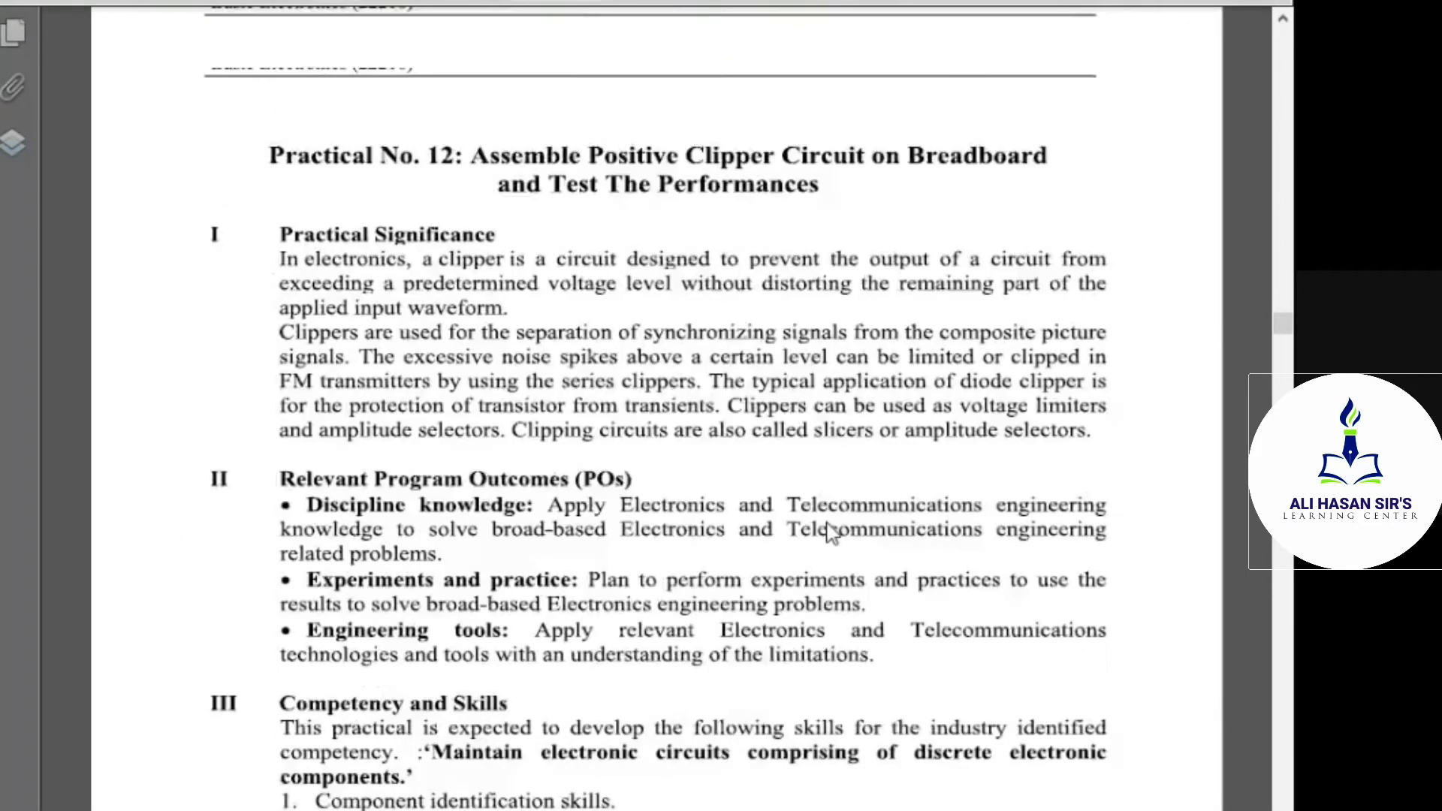
pyautogui.scroll(1, 830, 533)
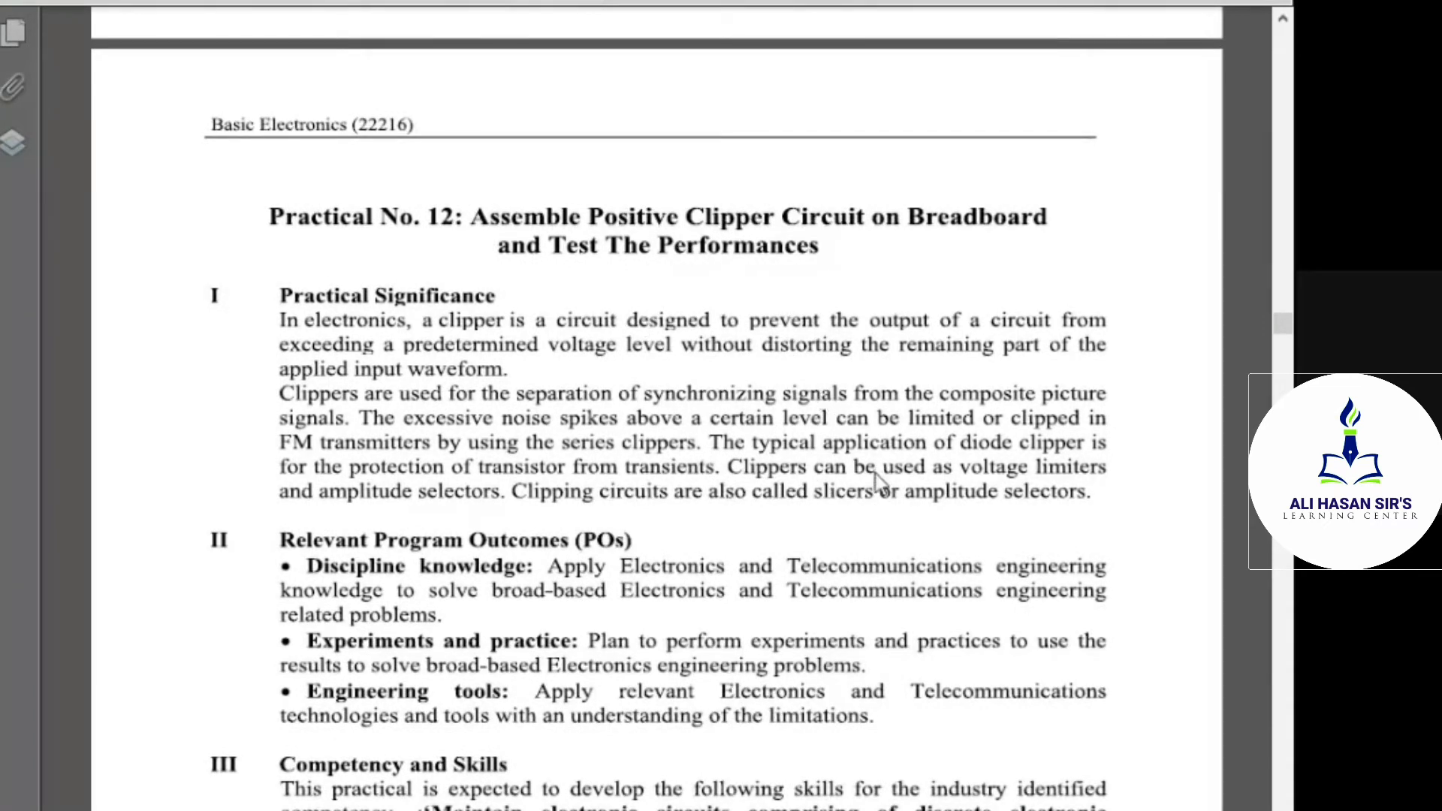
pyautogui.scroll(-15, 872, 509)
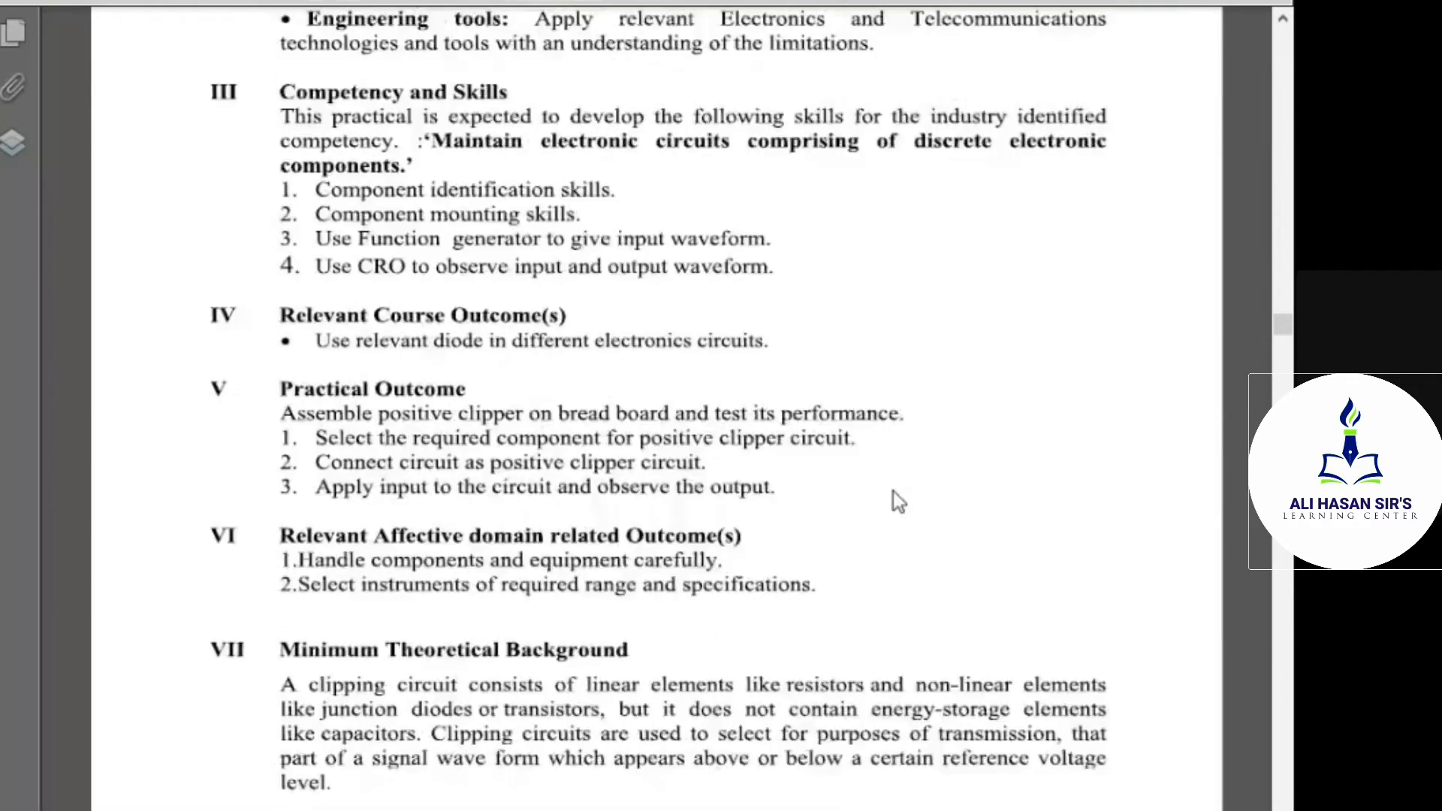
pyautogui.scroll(-4, 894, 495)
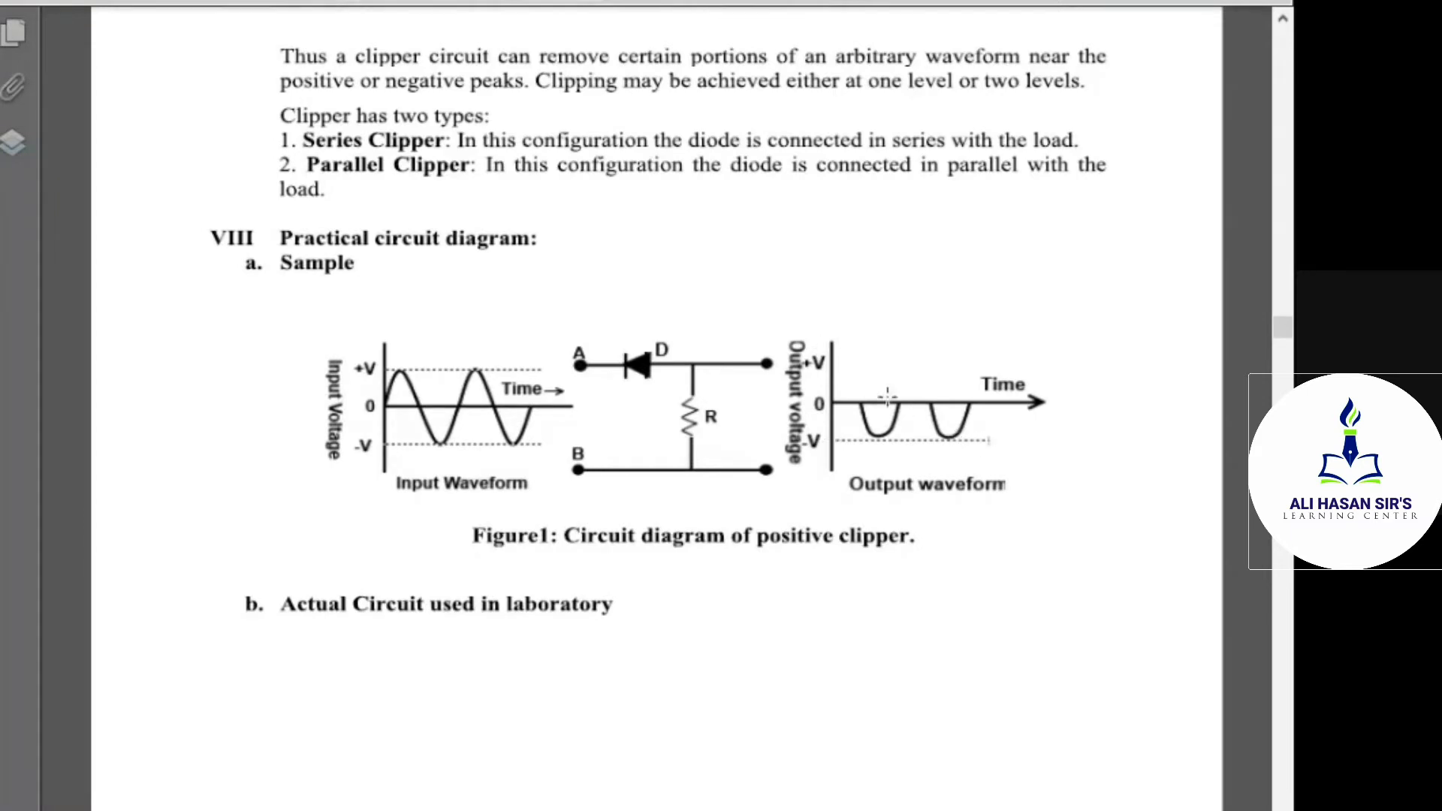
pyautogui.scroll(-16, 952, 516)
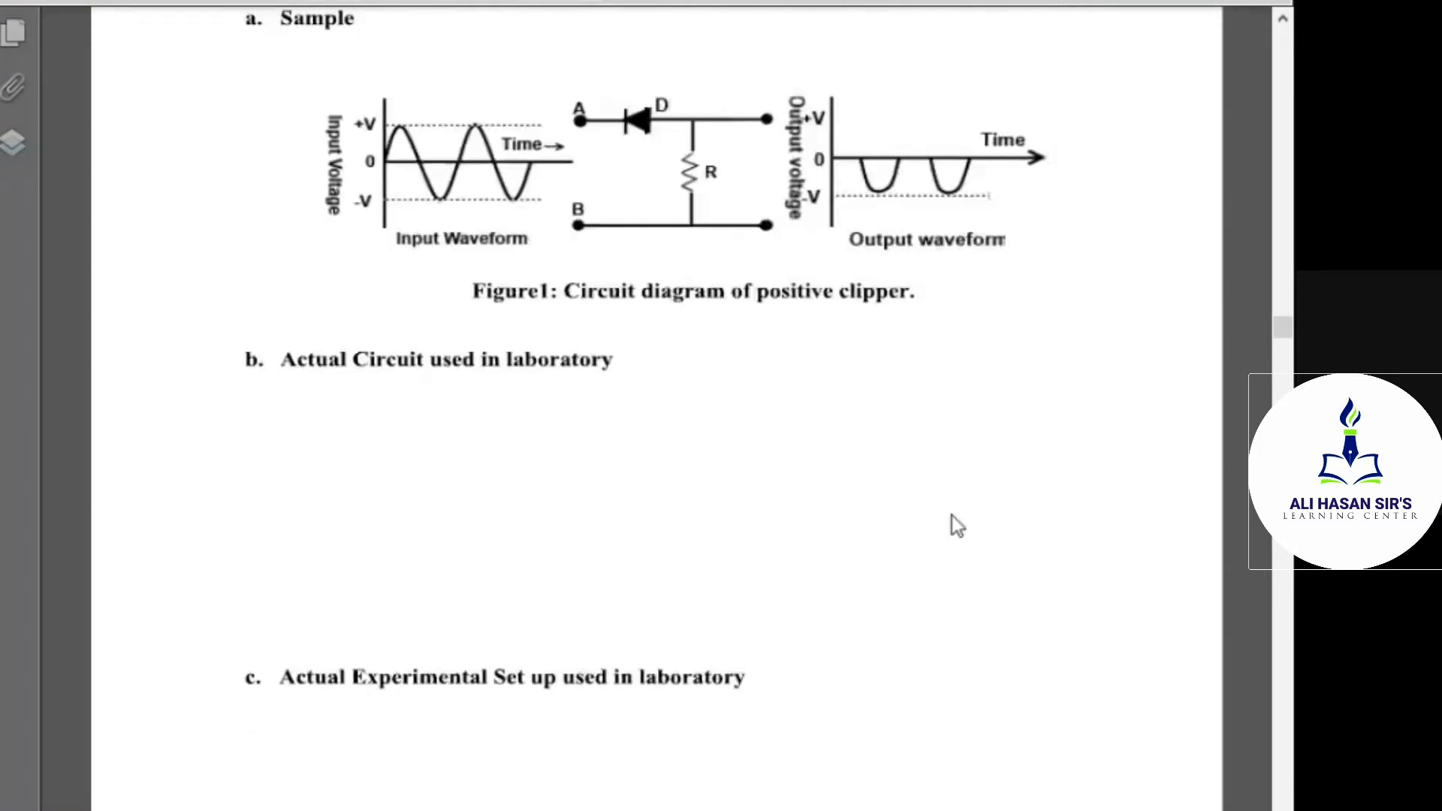
pyautogui.scroll(-17, 953, 515)
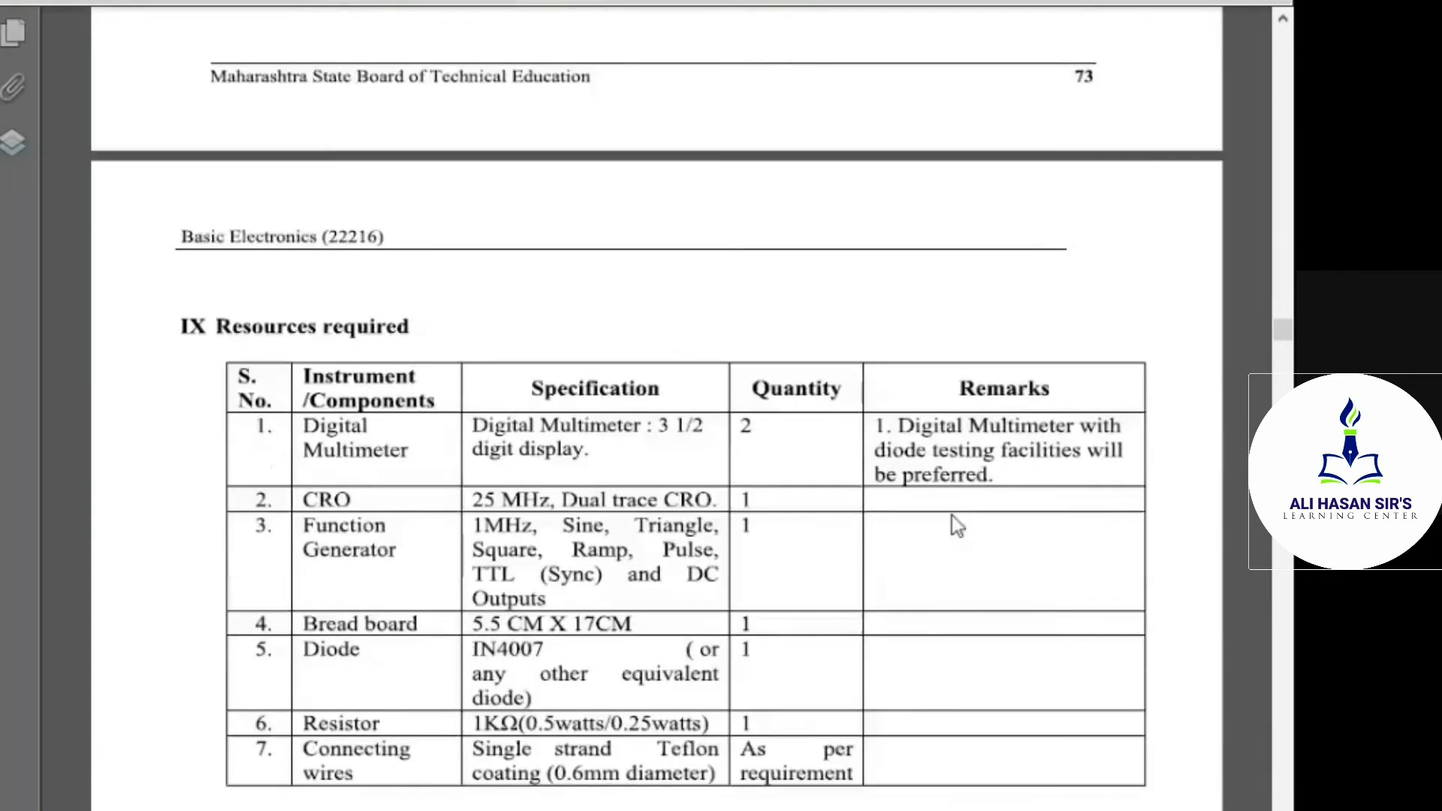
pyautogui.scroll(-16, 953, 515)
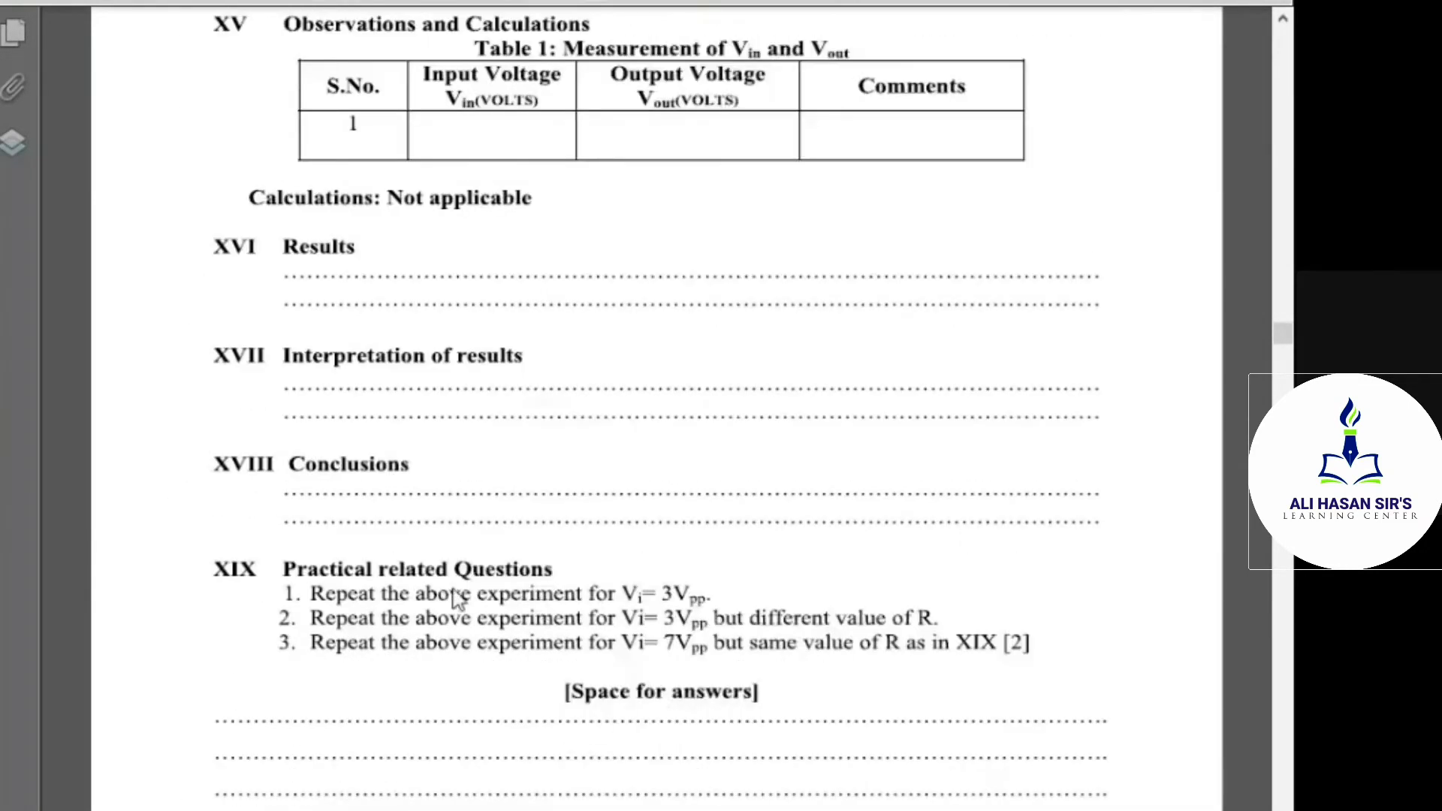
pyautogui.scroll(-4, 457, 599)
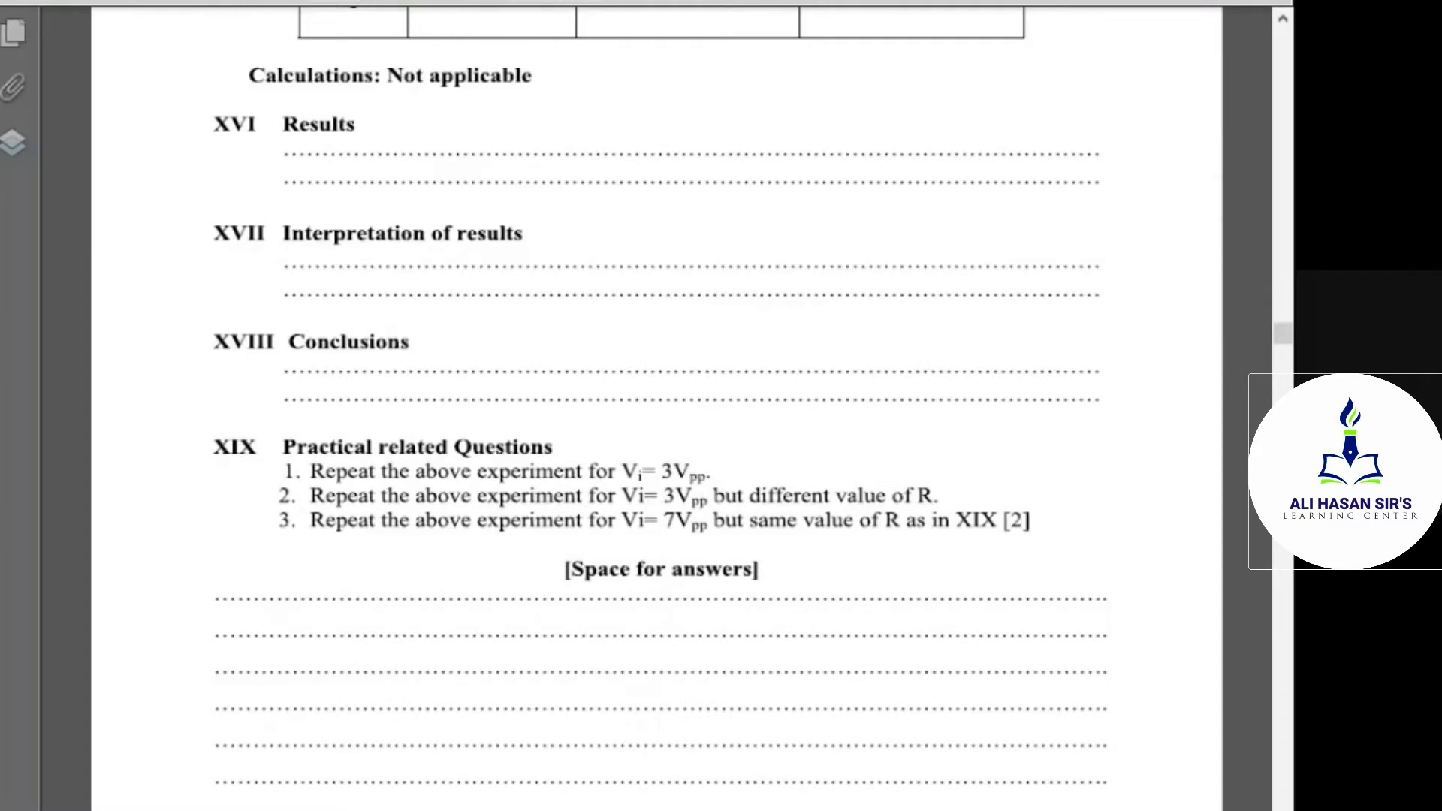
# Switch back to Multisim Live and set the peak voltage of source V1 to 3 V in the schematic
pyautogui.click(647, 789)
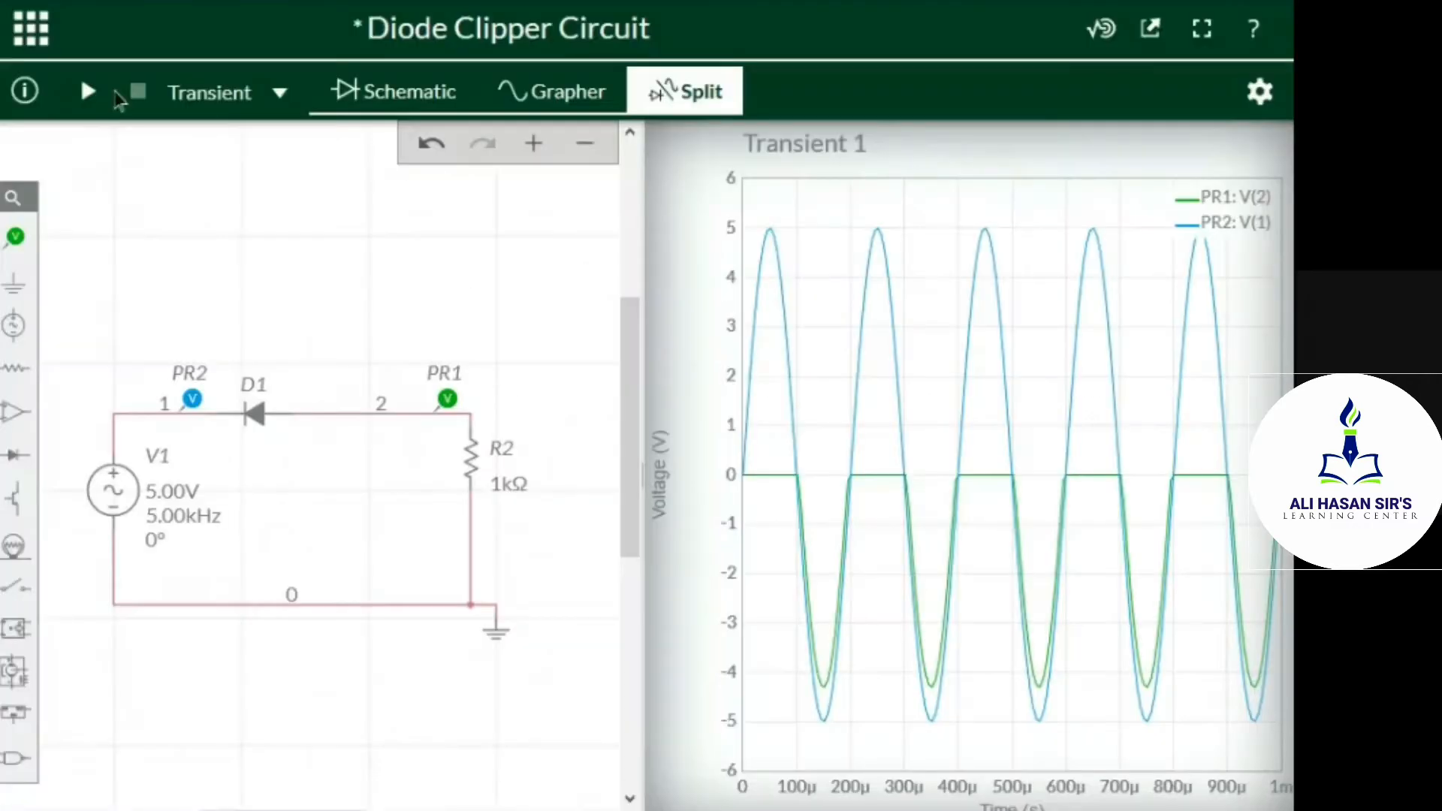
pyautogui.click(400, 96)
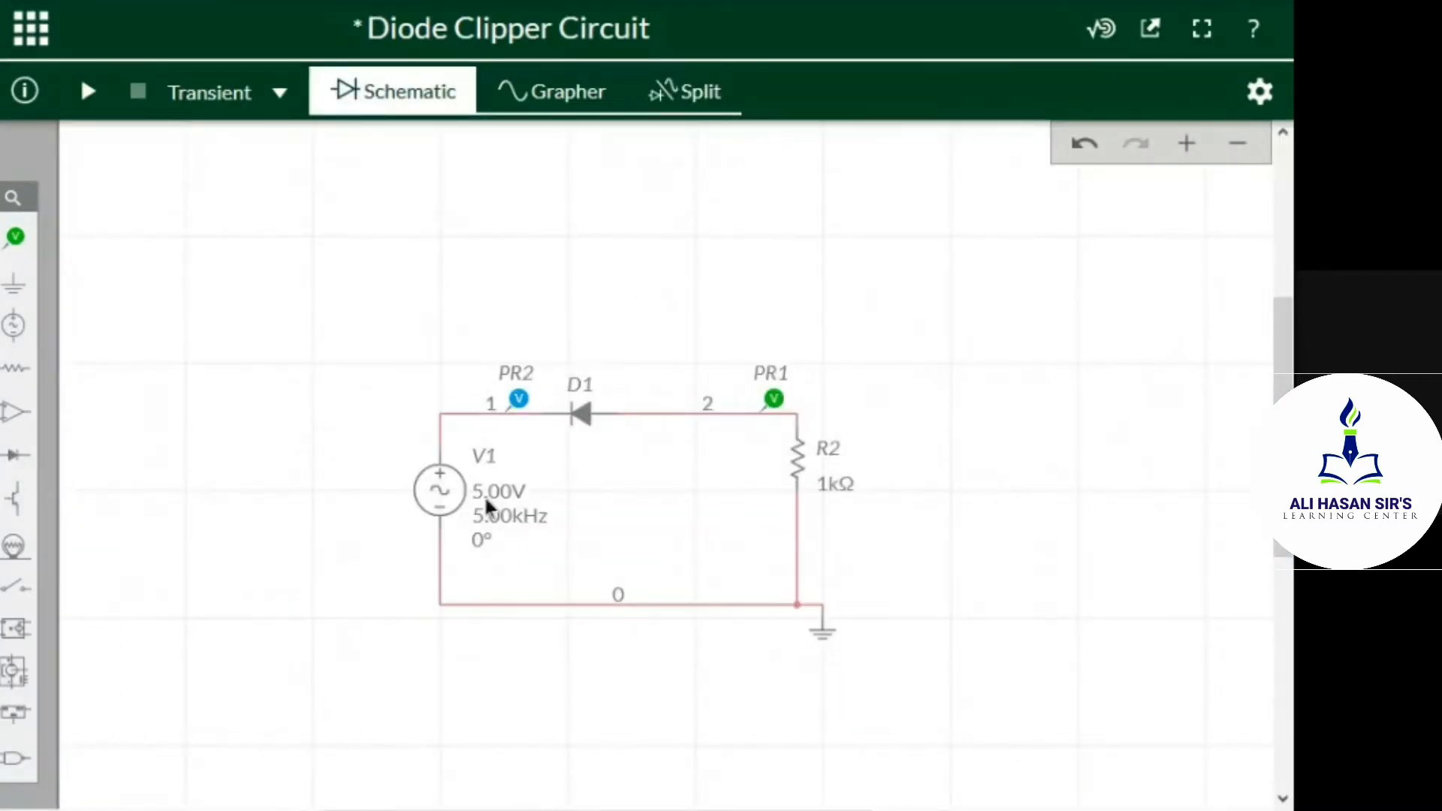
pyautogui.click(486, 496)
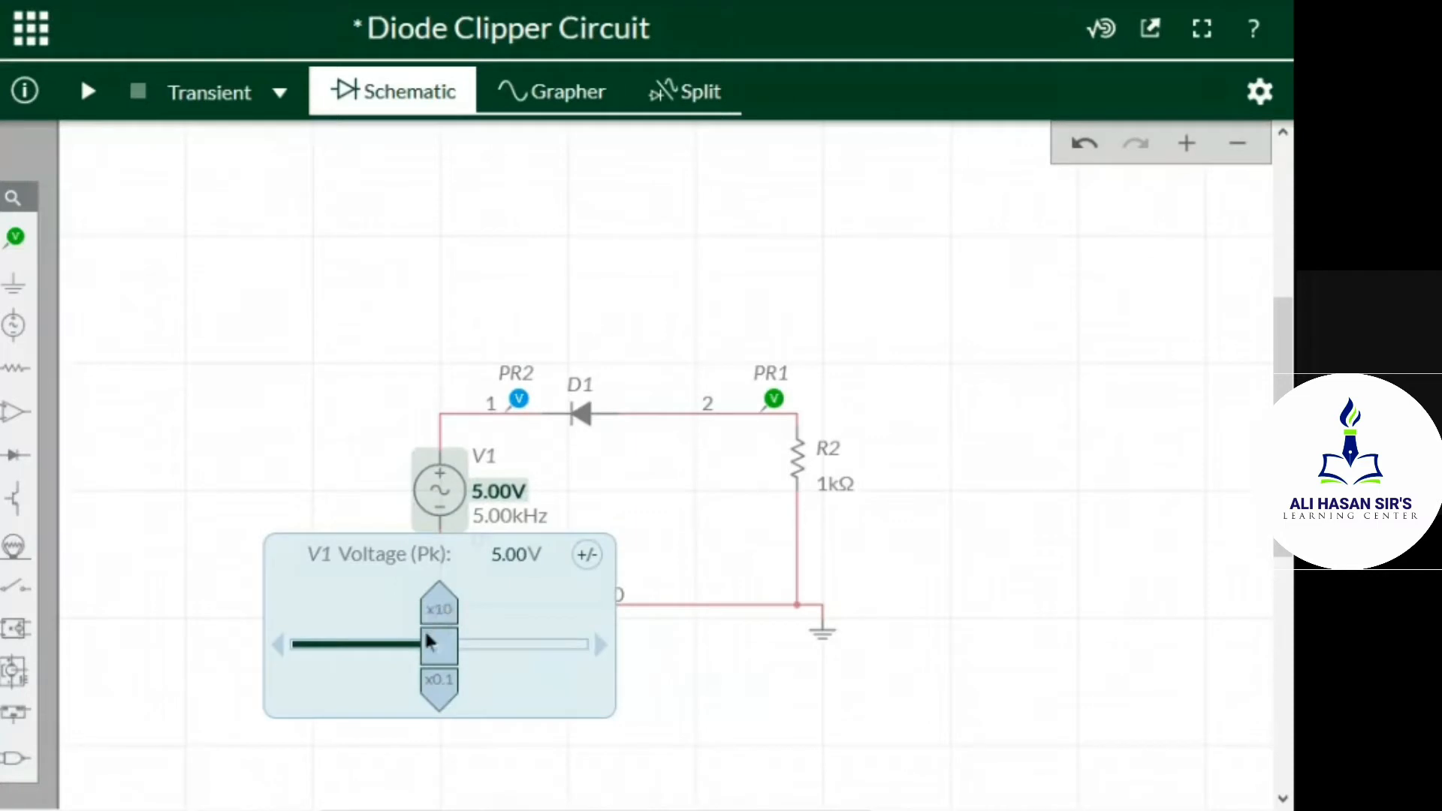
pyautogui.moveTo(439, 653); pyautogui.dragTo(390, 674)
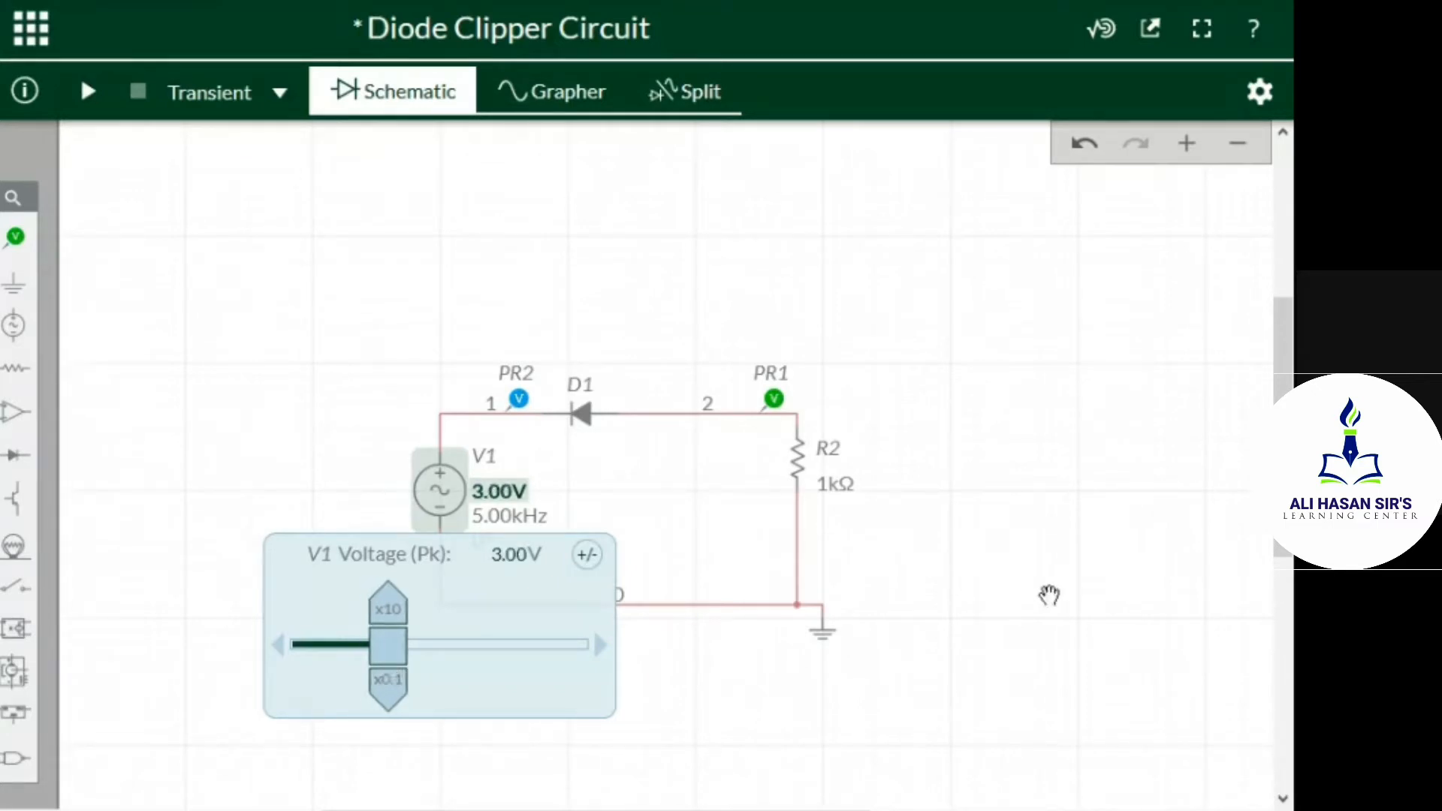
pyautogui.click(1044, 601)
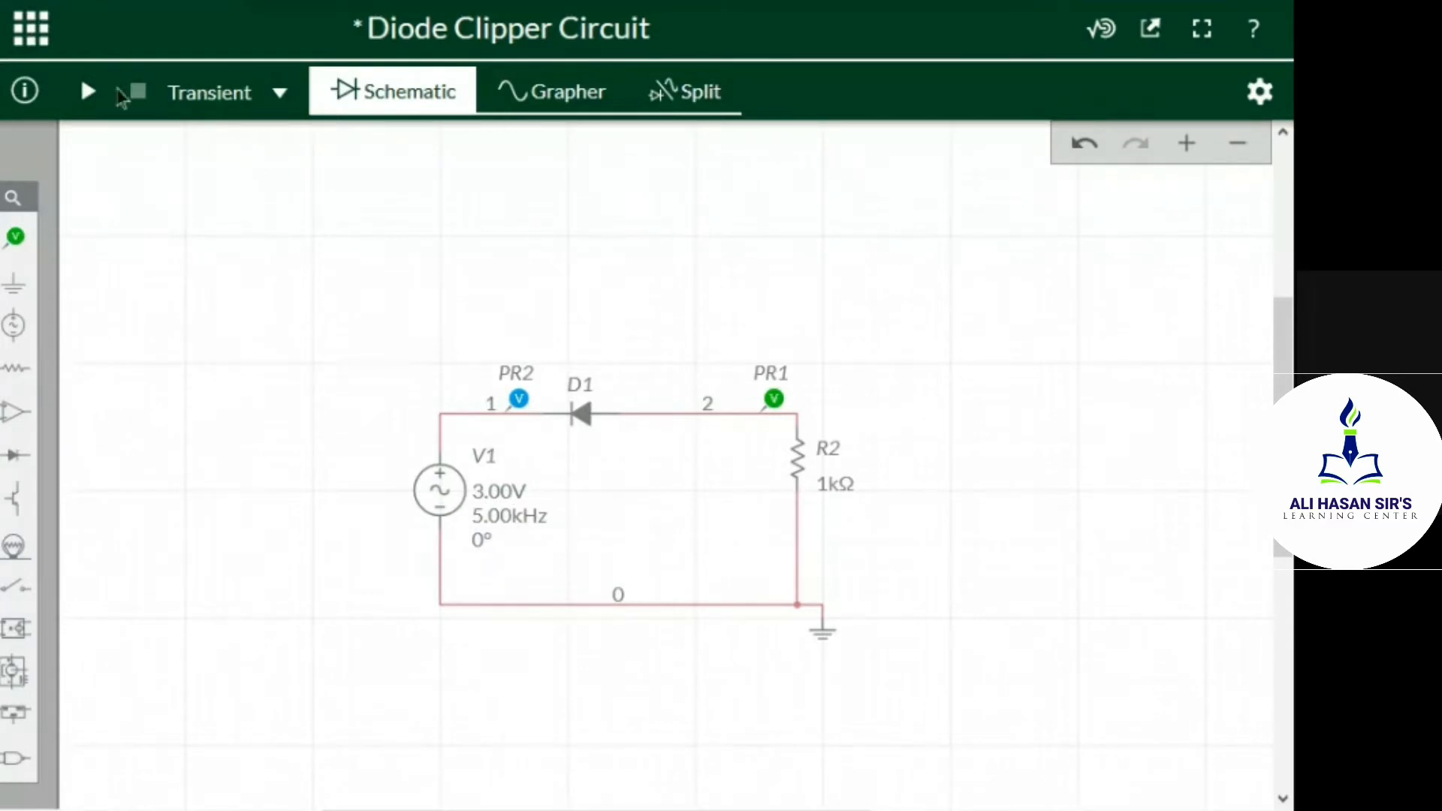
# Run the transient simulation with the new source voltage and inspect the peaks of the input and clipped output waveforms
pyautogui.click(88, 92)
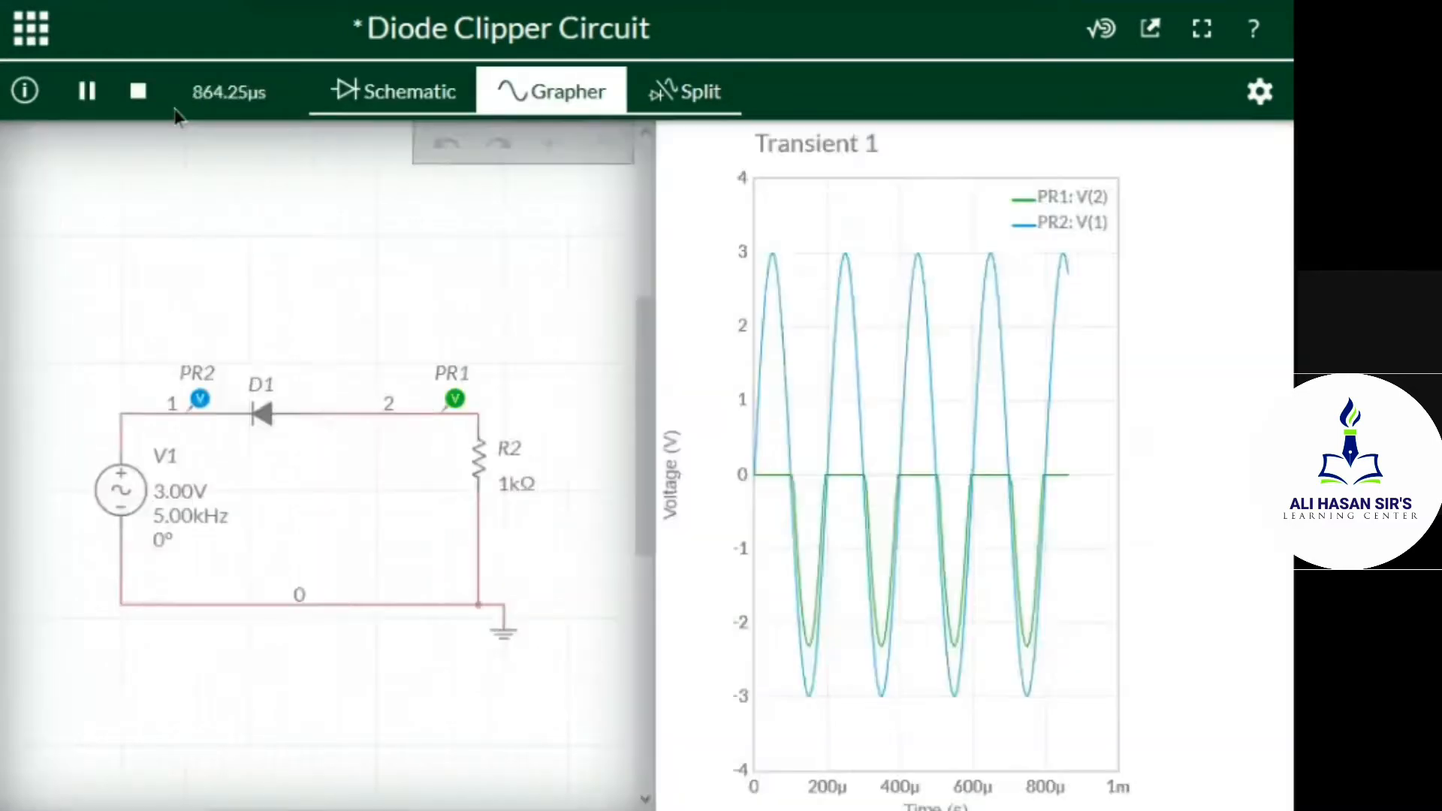
pyautogui.moveTo(146, 252)
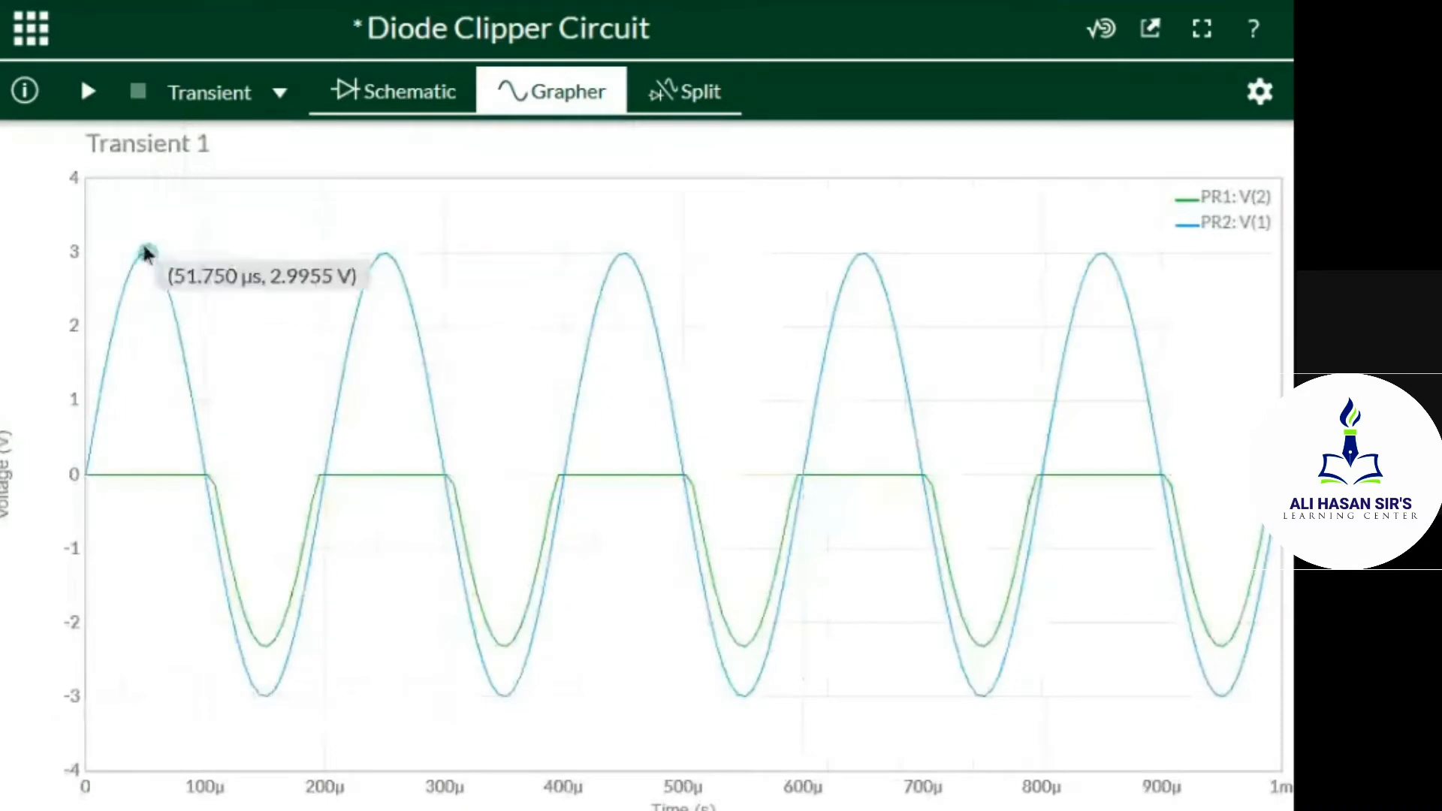
pyautogui.moveTo(268, 713)
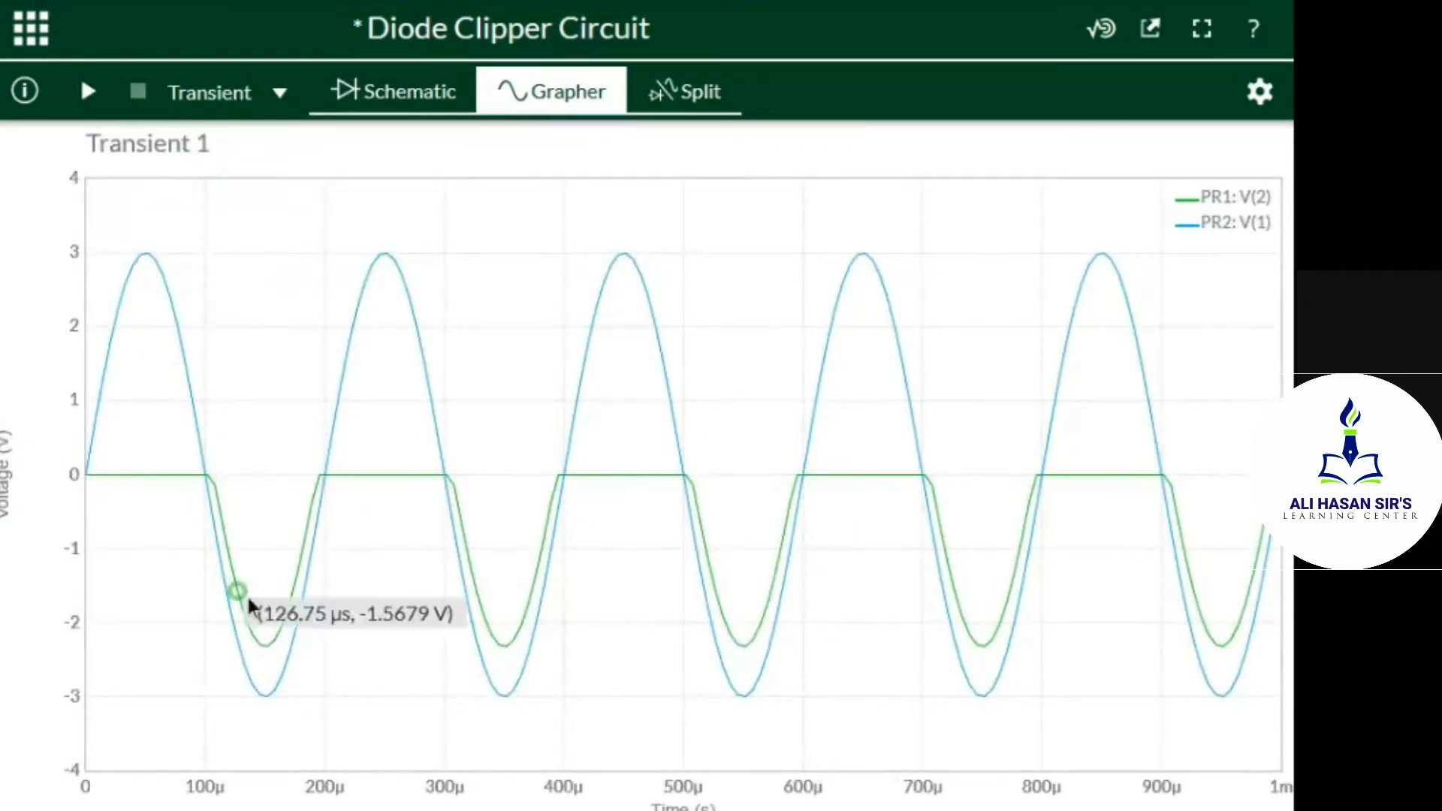
pyautogui.moveTo(321, 535)
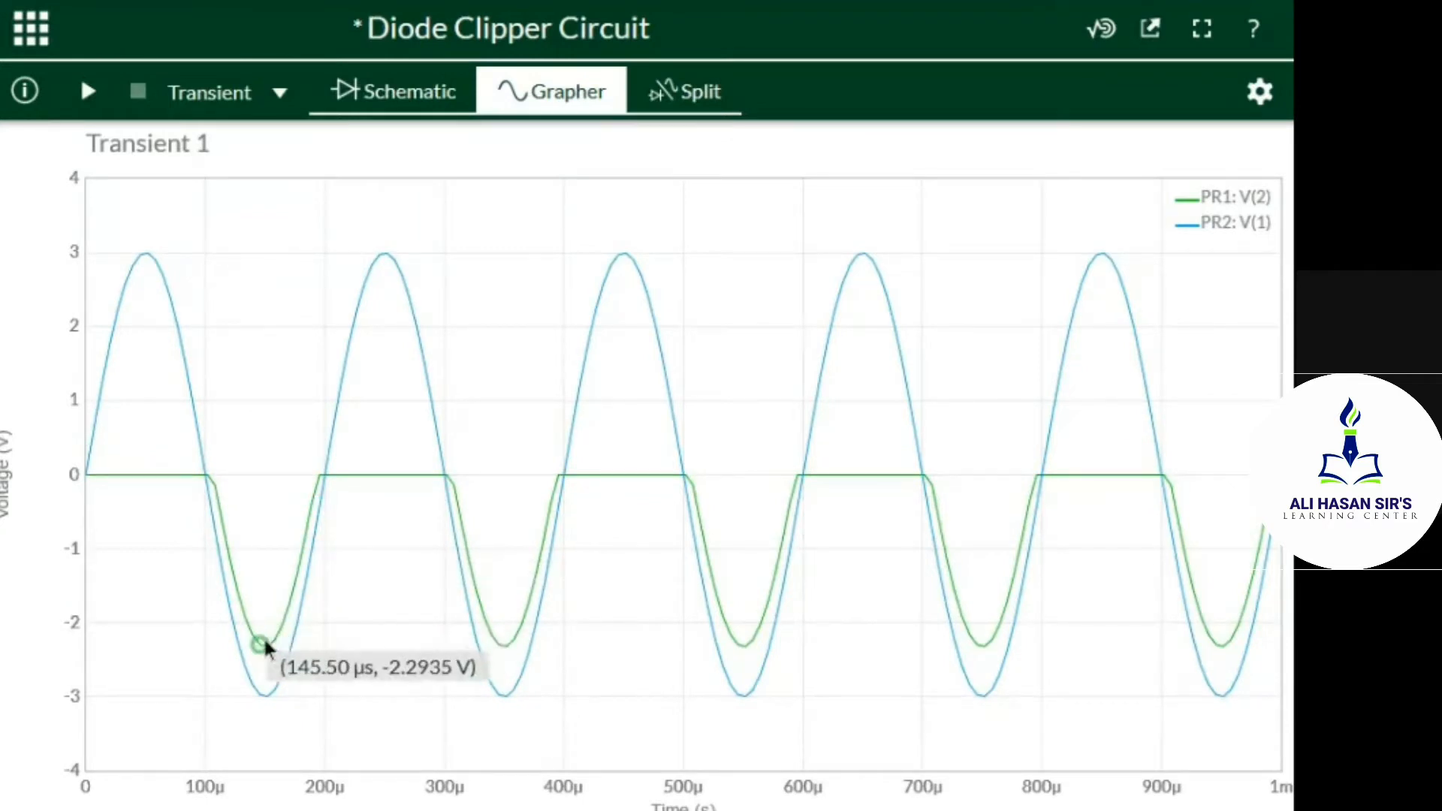
pyautogui.moveTo(275, 650)
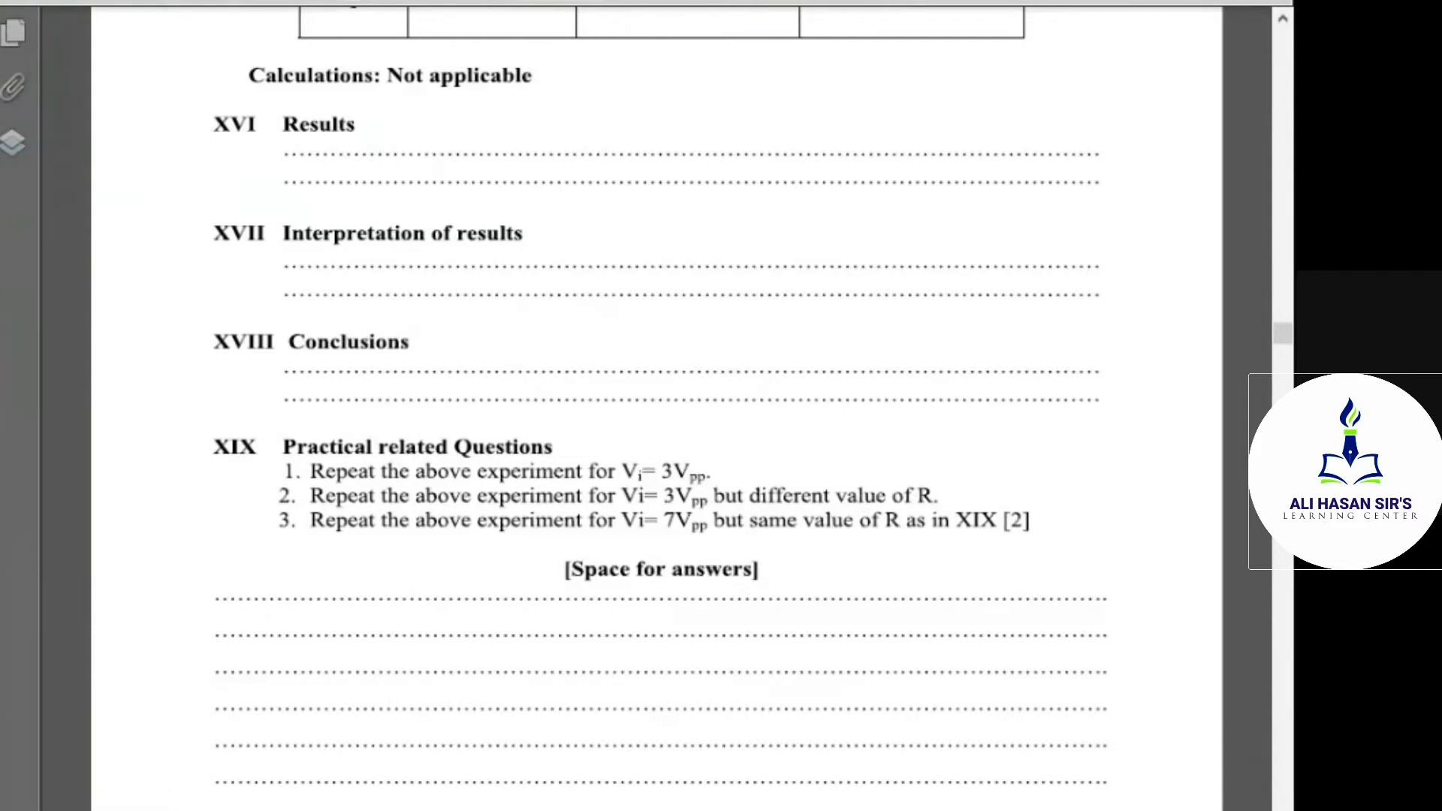
# Switch back to Multisim Live and set the resistance of load resistor R2 to 550 Ω in the schematic
pyautogui.click(647, 772)
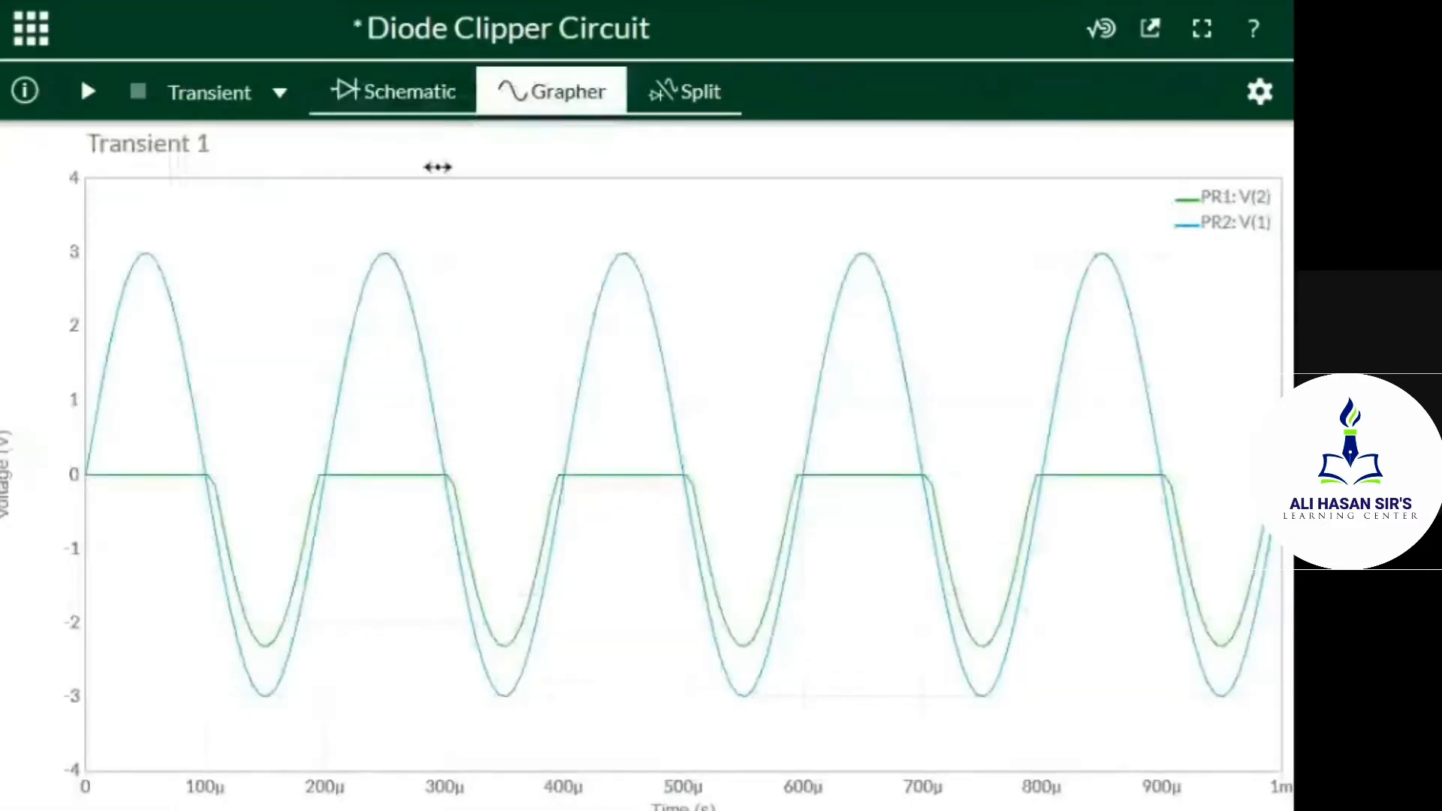
pyautogui.click(373, 91)
pyautogui.rightClick(376, 95)
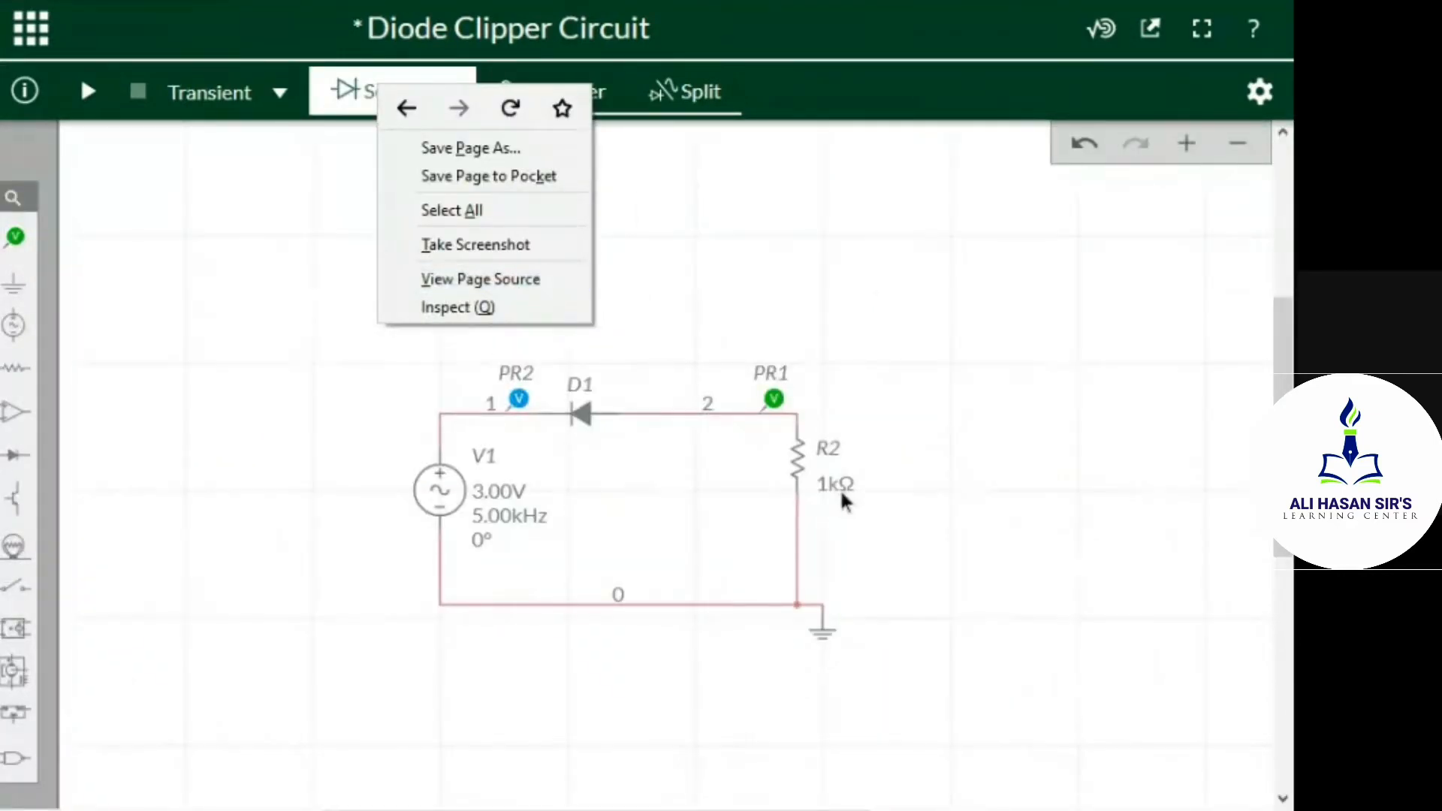
pyautogui.click(722, 271)
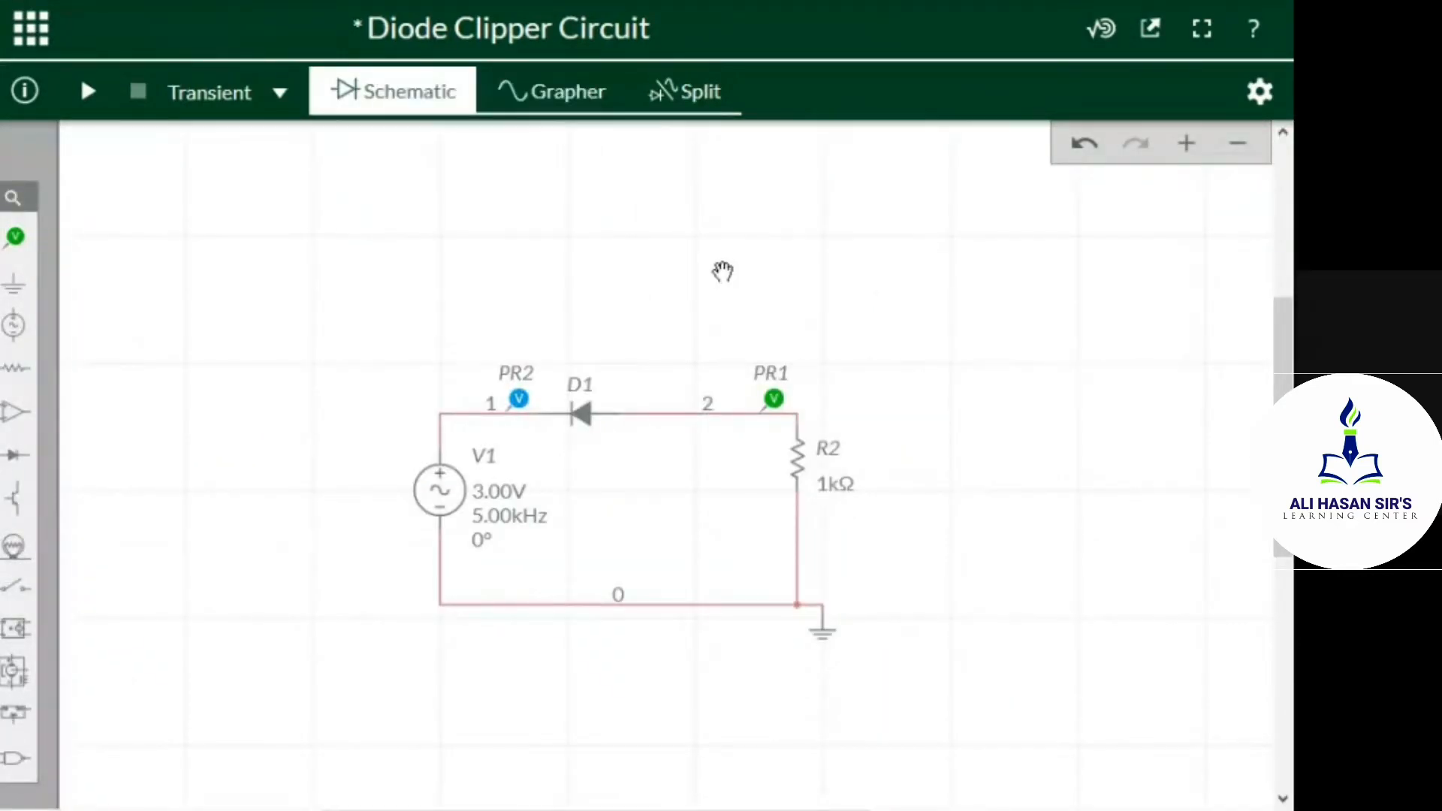
pyautogui.doubleClick(833, 499)
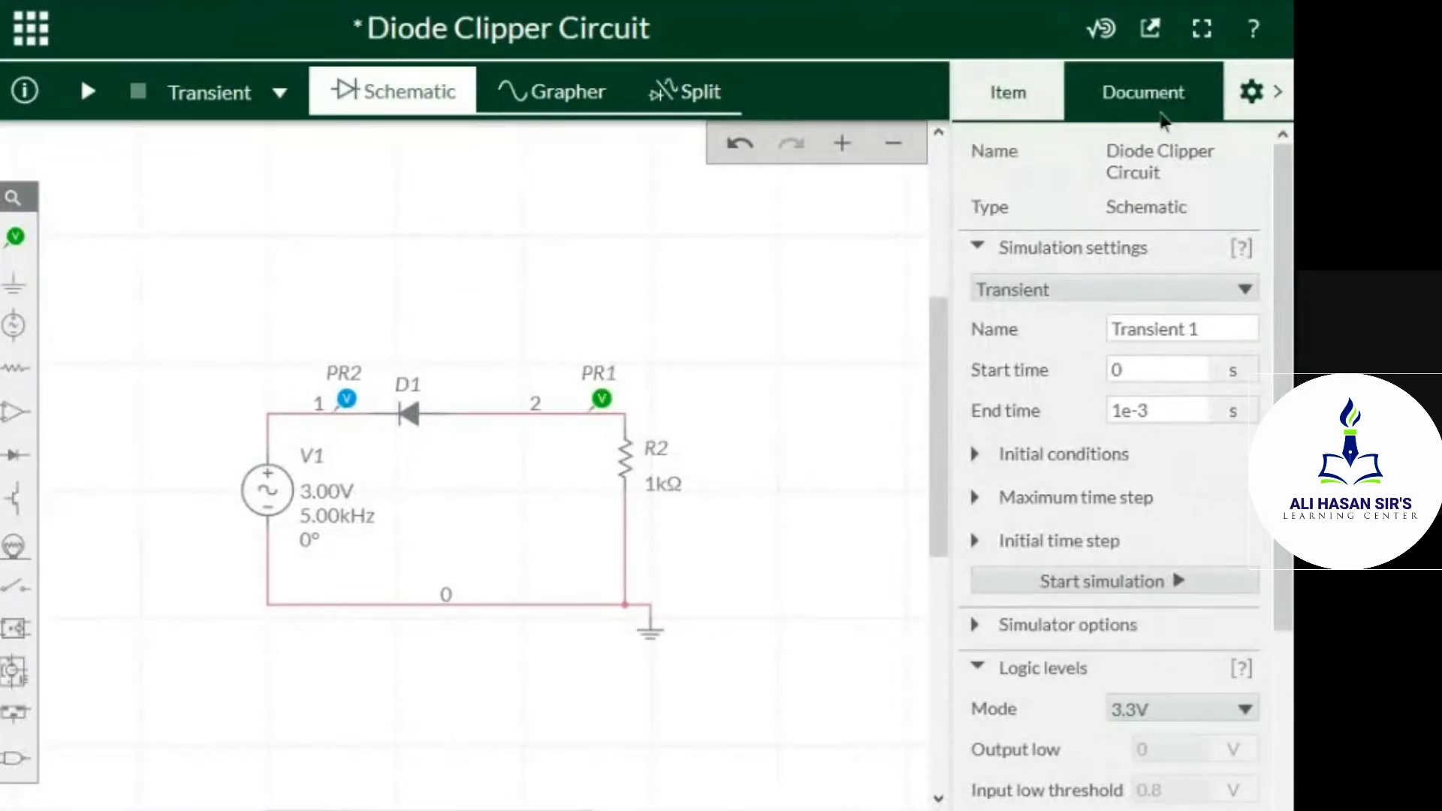
pyautogui.click(655, 483)
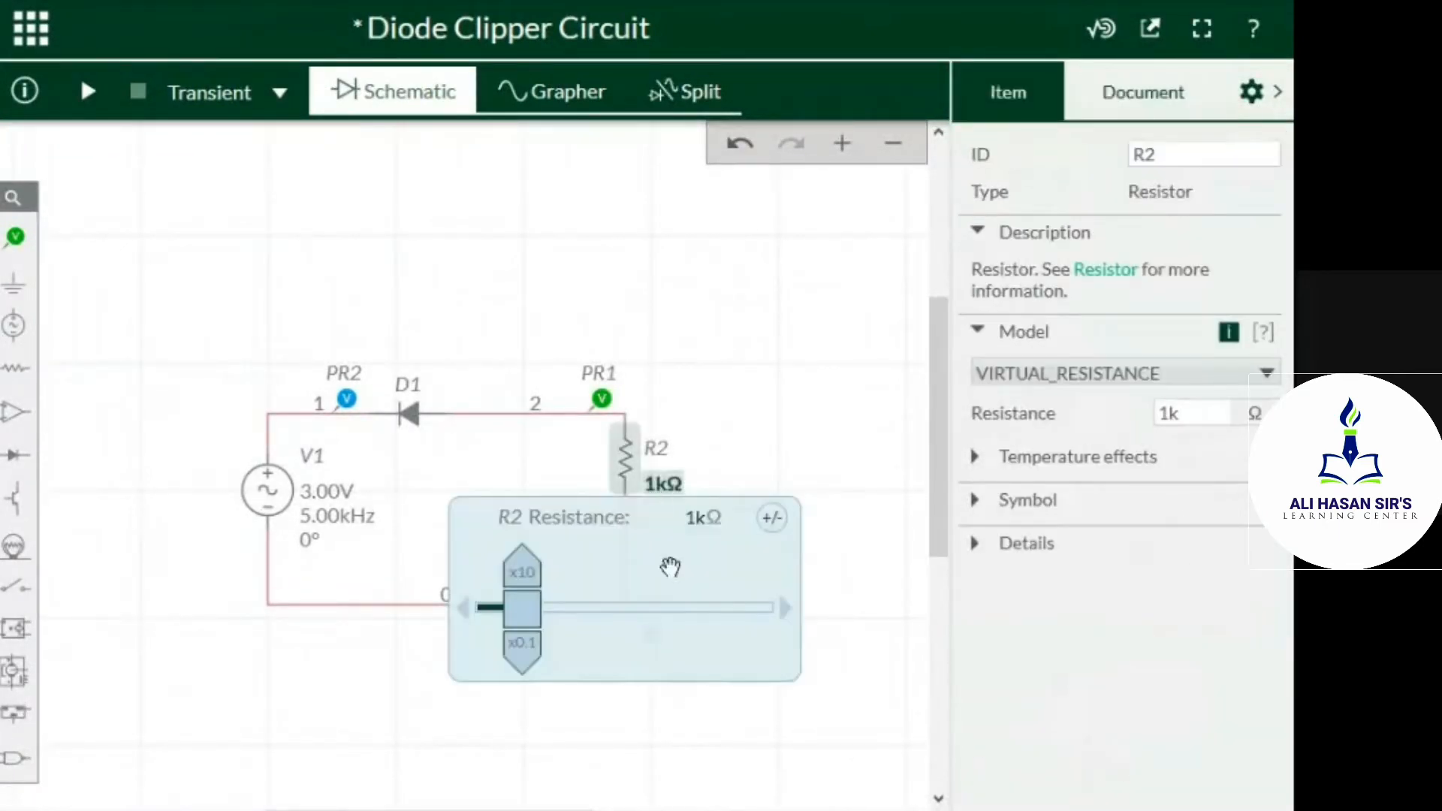
pyautogui.moveTo(515, 622)
pyautogui.mouseDown()
pyautogui.moveTo(486, 627)
pyautogui.moveTo(504, 633)
pyautogui.mouseUp()
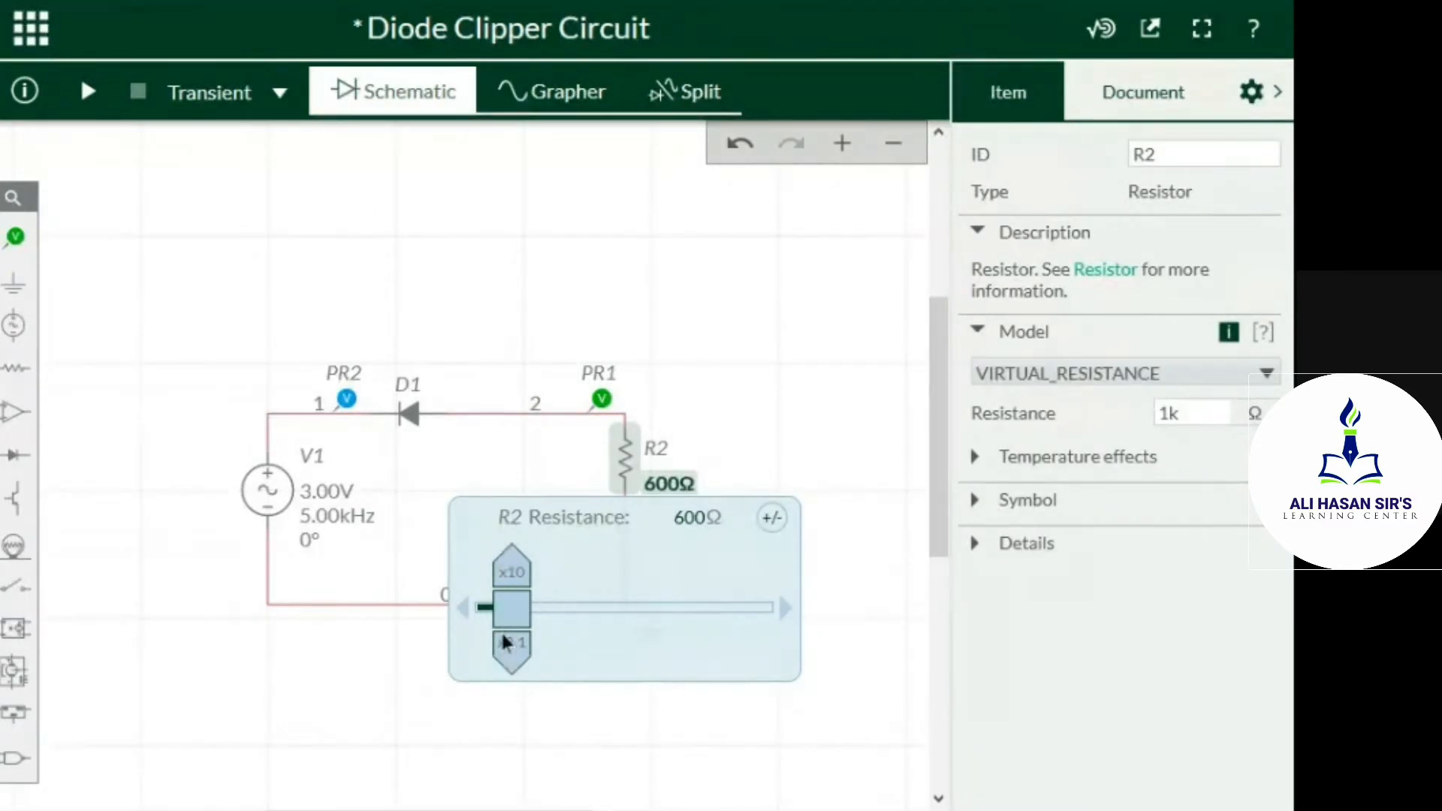
pyautogui.moveTo(504, 637); pyautogui.dragTo(504, 639)
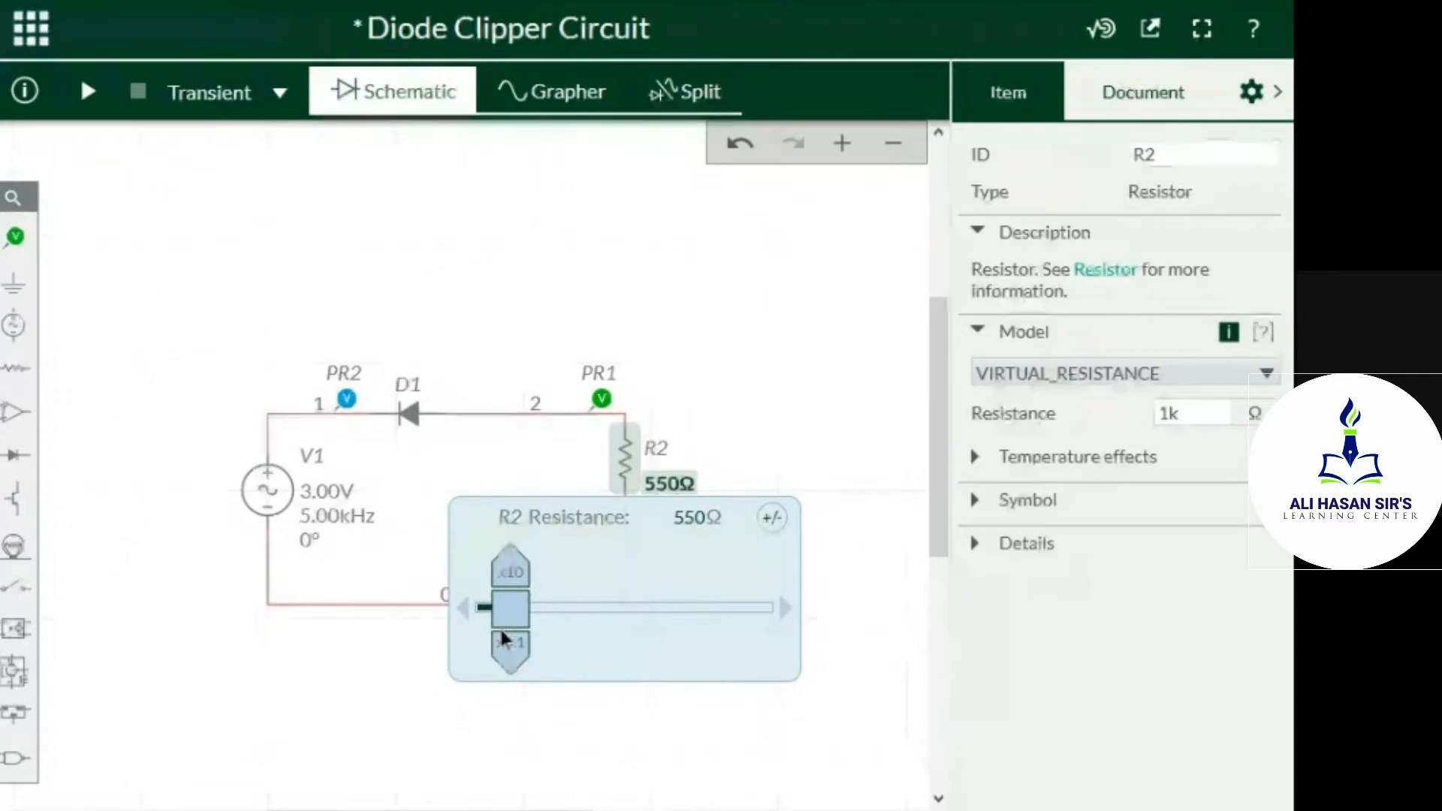
pyautogui.click(804, 255)
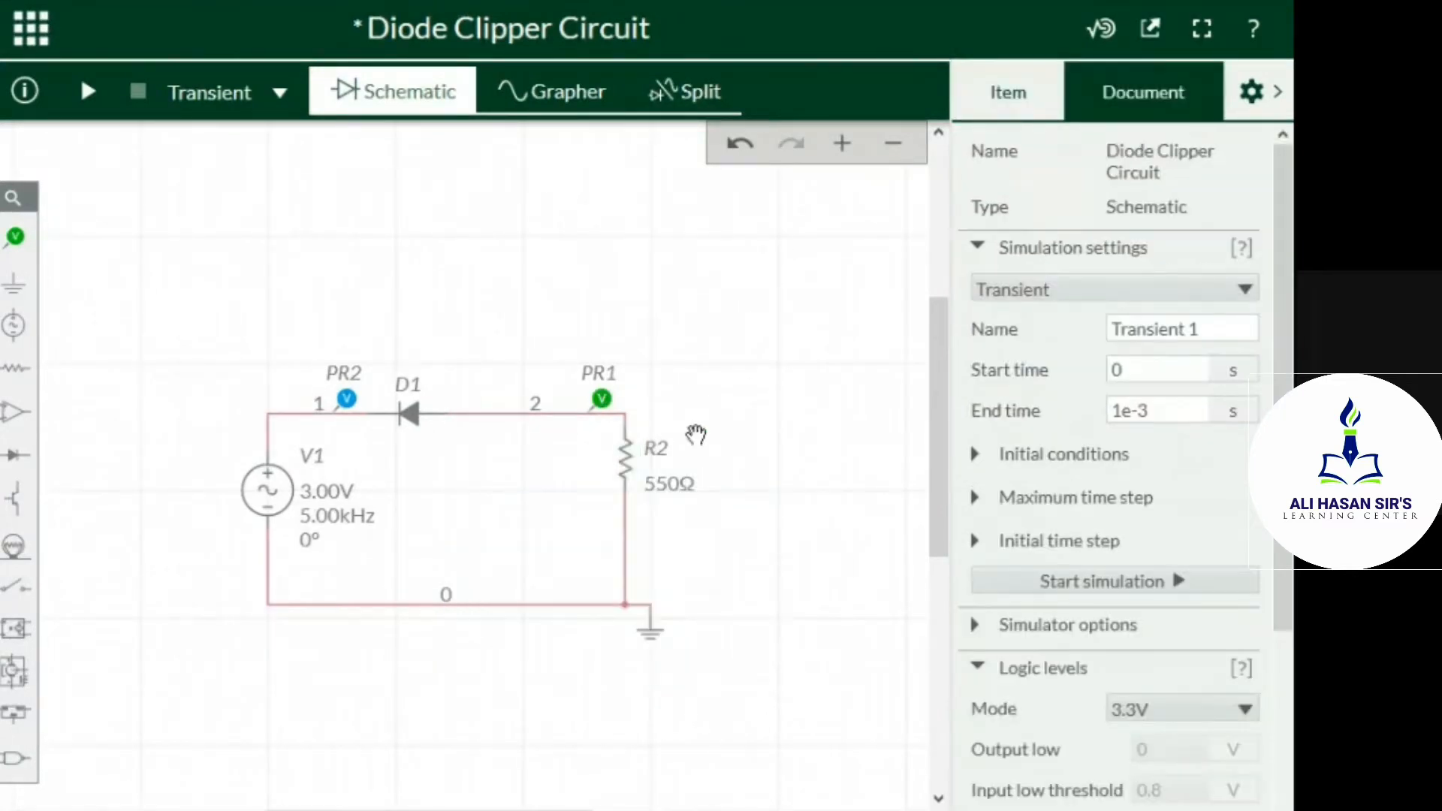
# Run the transient simulation with the new load resistance, inspect the PR1 and PR2 waveforms, and return to the lab manual PDF's practical related questions
pyautogui.click(88, 92)
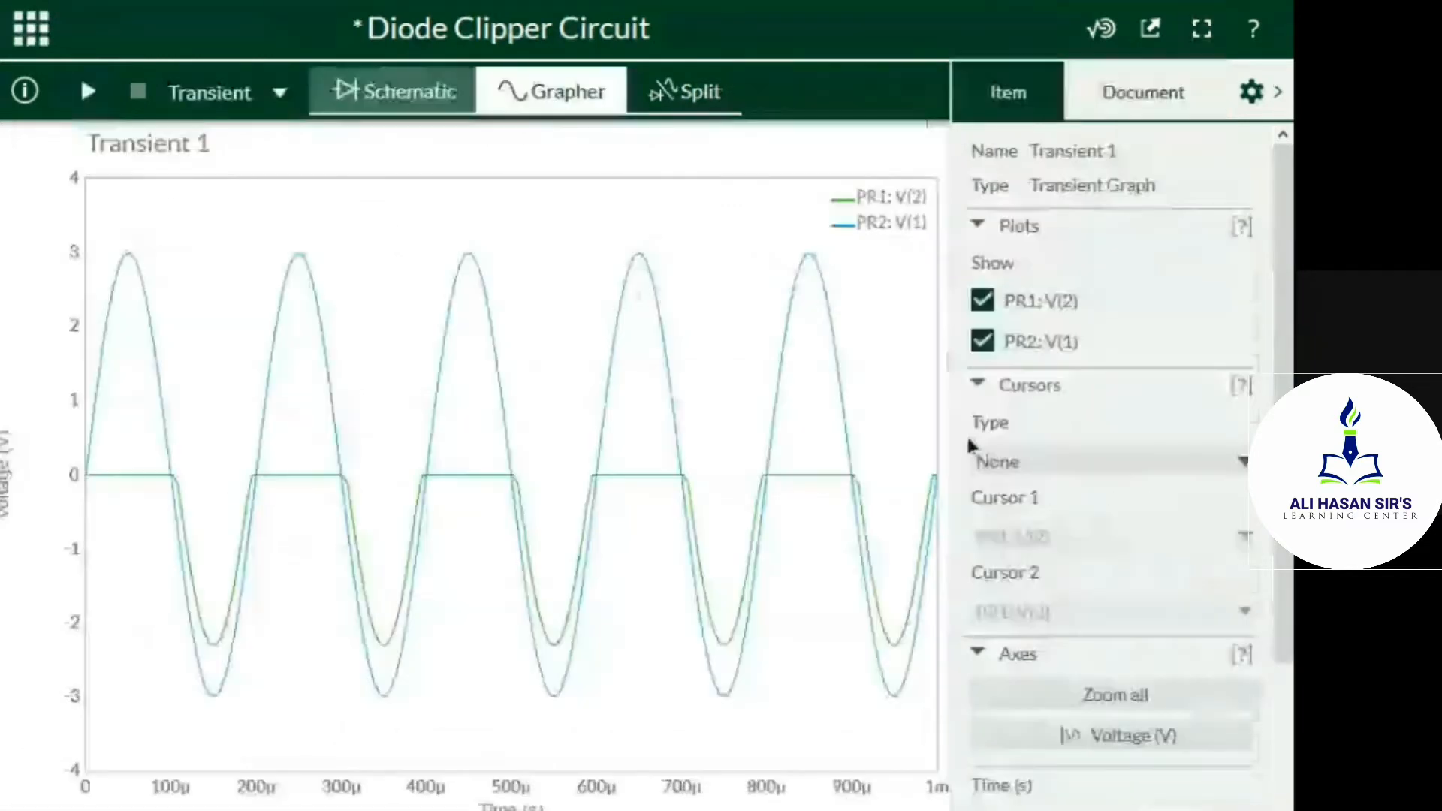
pyautogui.click(1277, 91)
pyautogui.moveTo(258, 631)
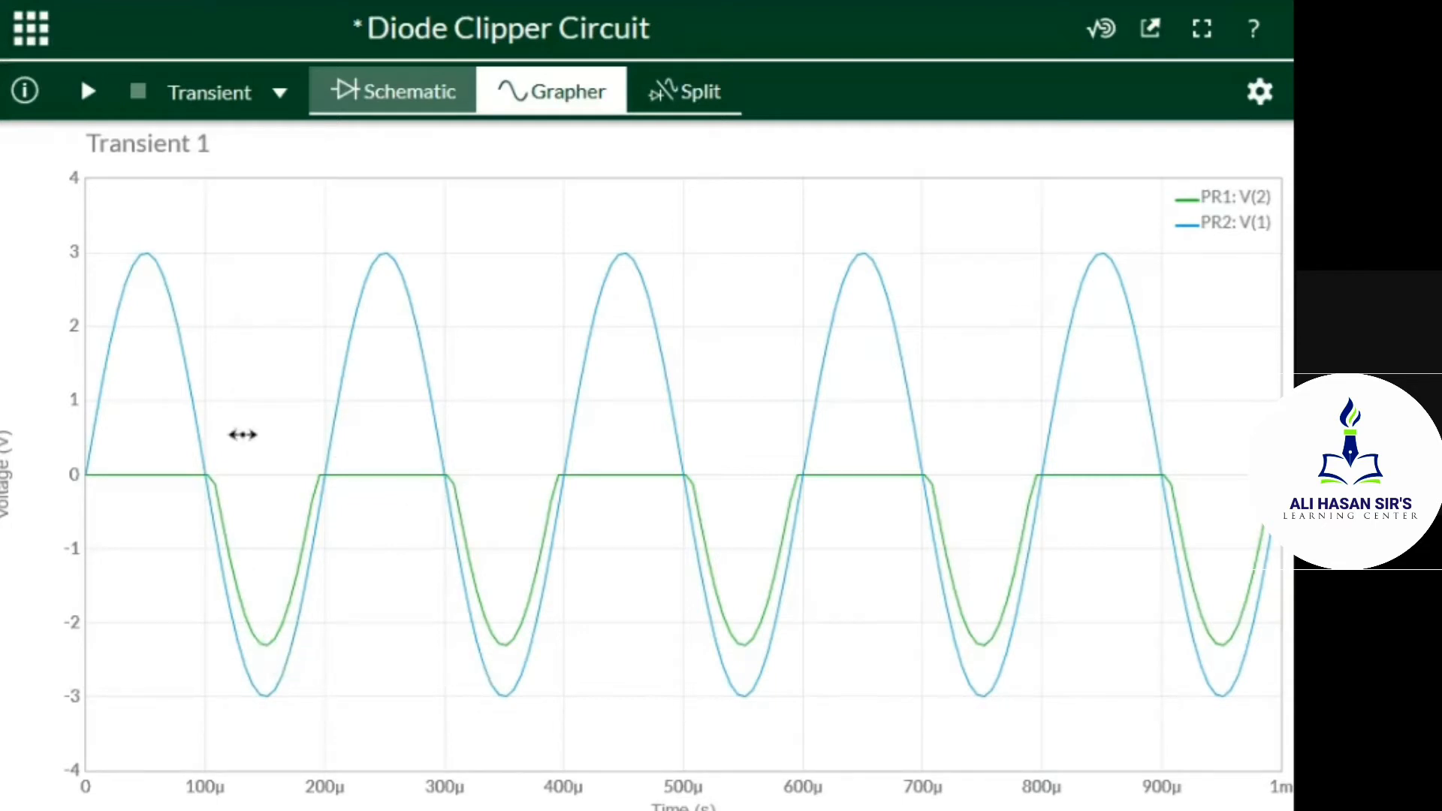
pyautogui.moveTo(209, 483)
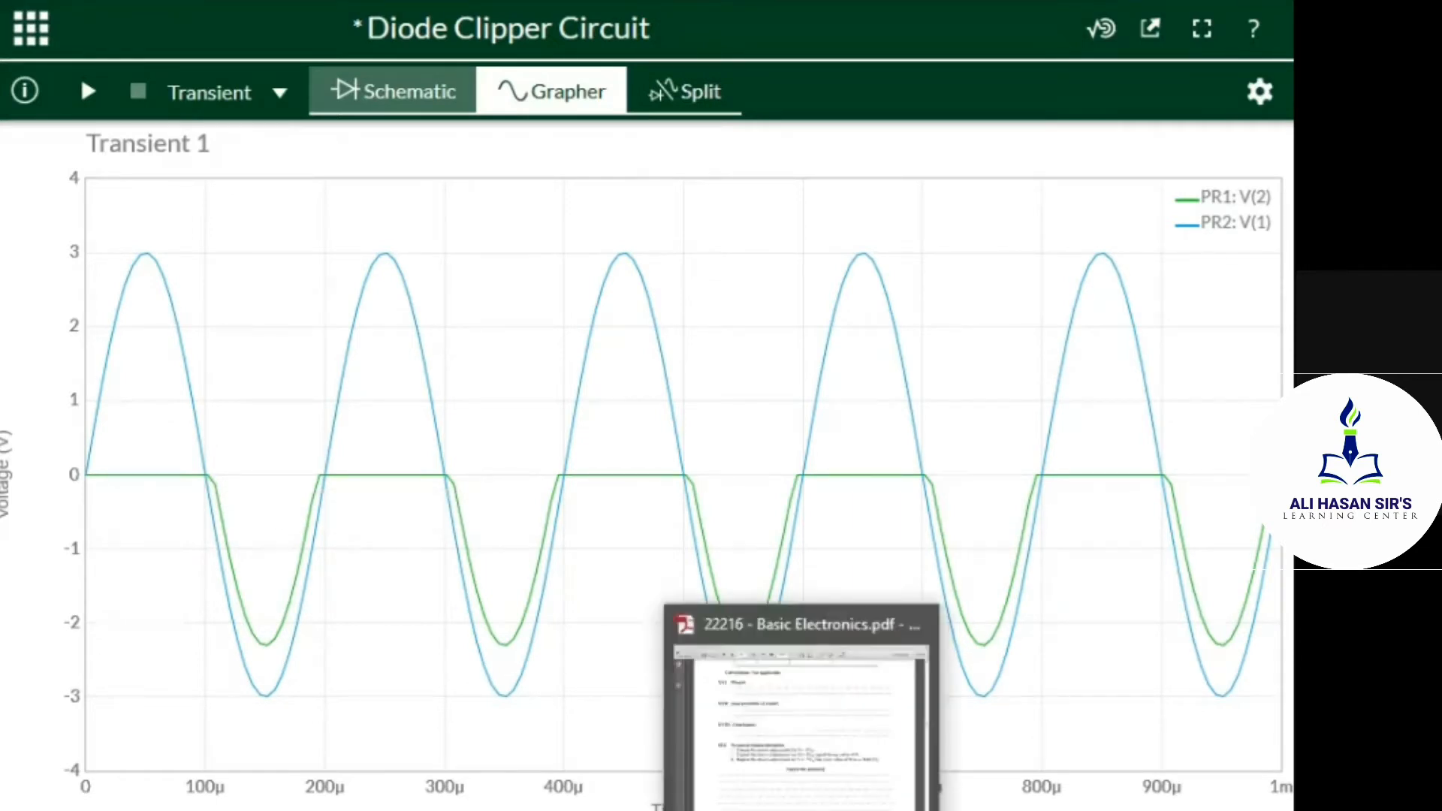
pyautogui.click(803, 810)
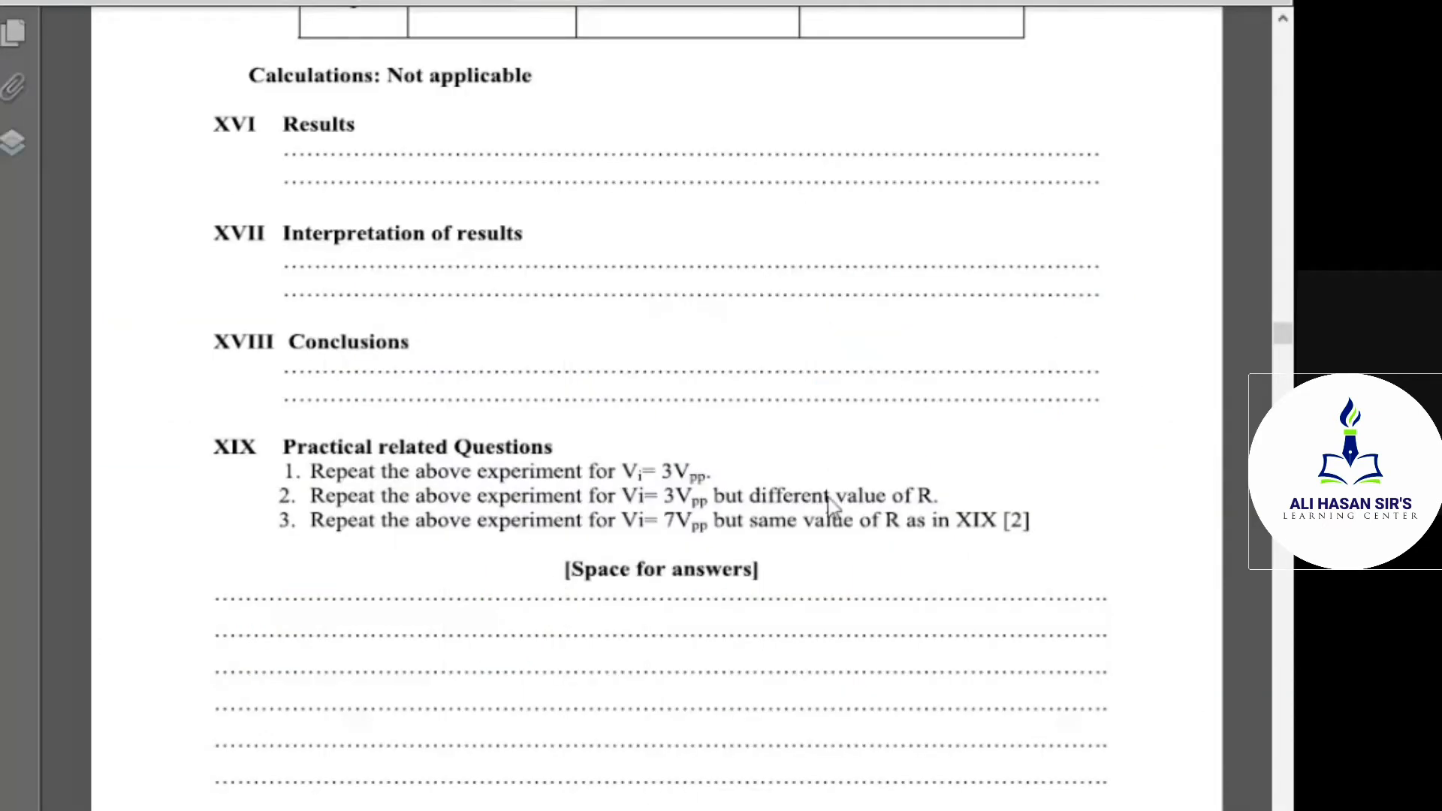
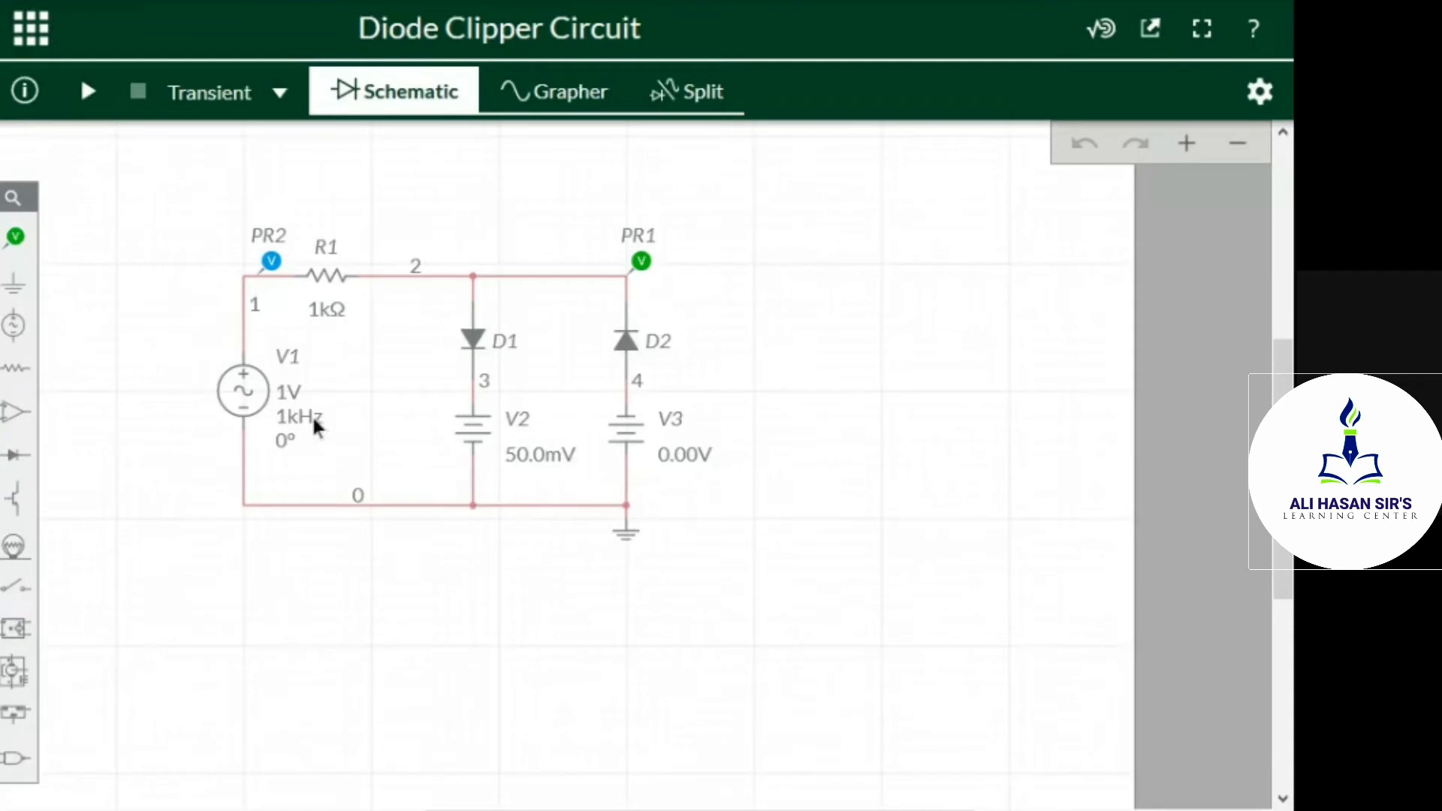
# Set the peak voltage of AC source V1 to 5 V in the Diode Clipper Circuit schematic
pyautogui.click(288, 392)
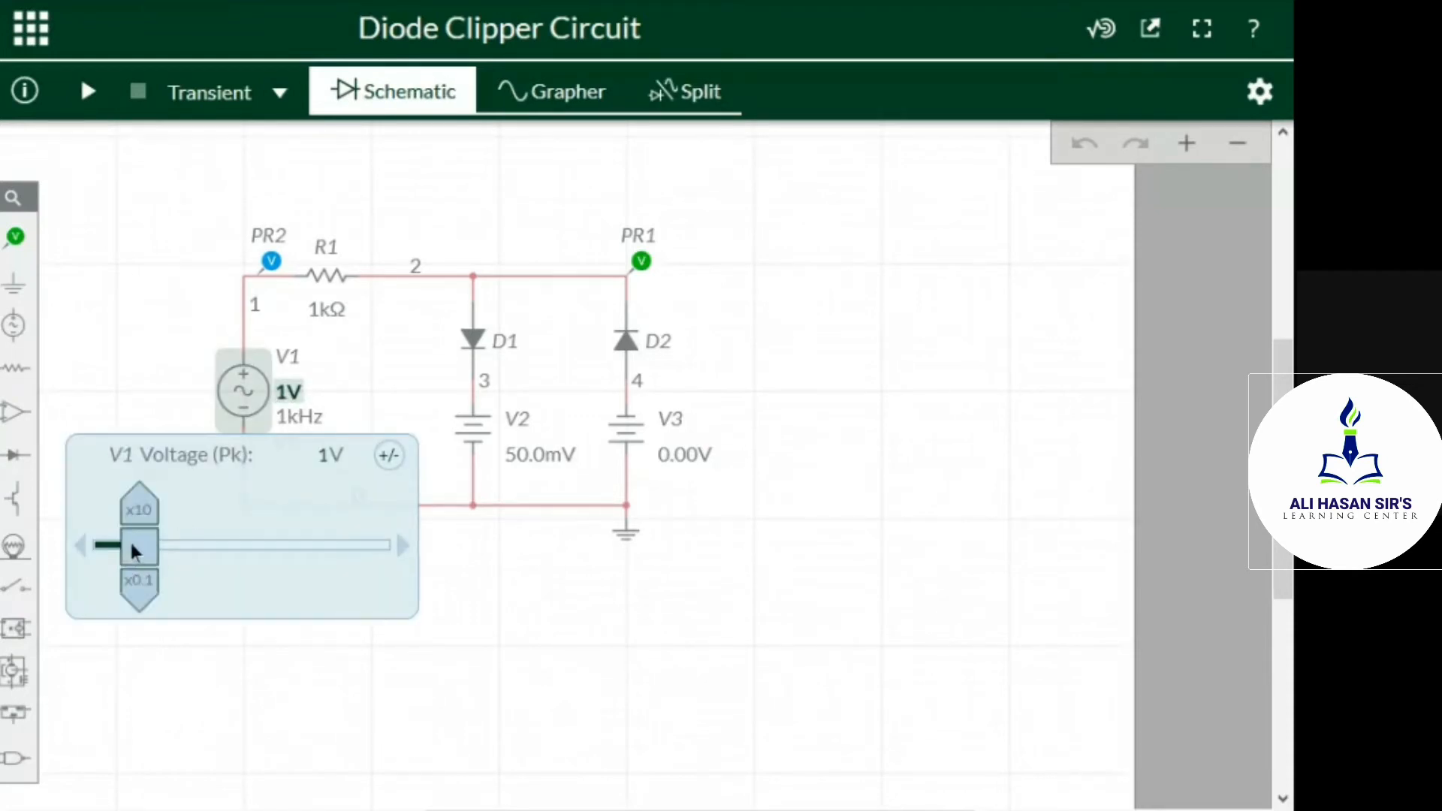
pyautogui.moveTo(138, 550); pyautogui.dragTo(234, 572)
pyautogui.click(602, 672)
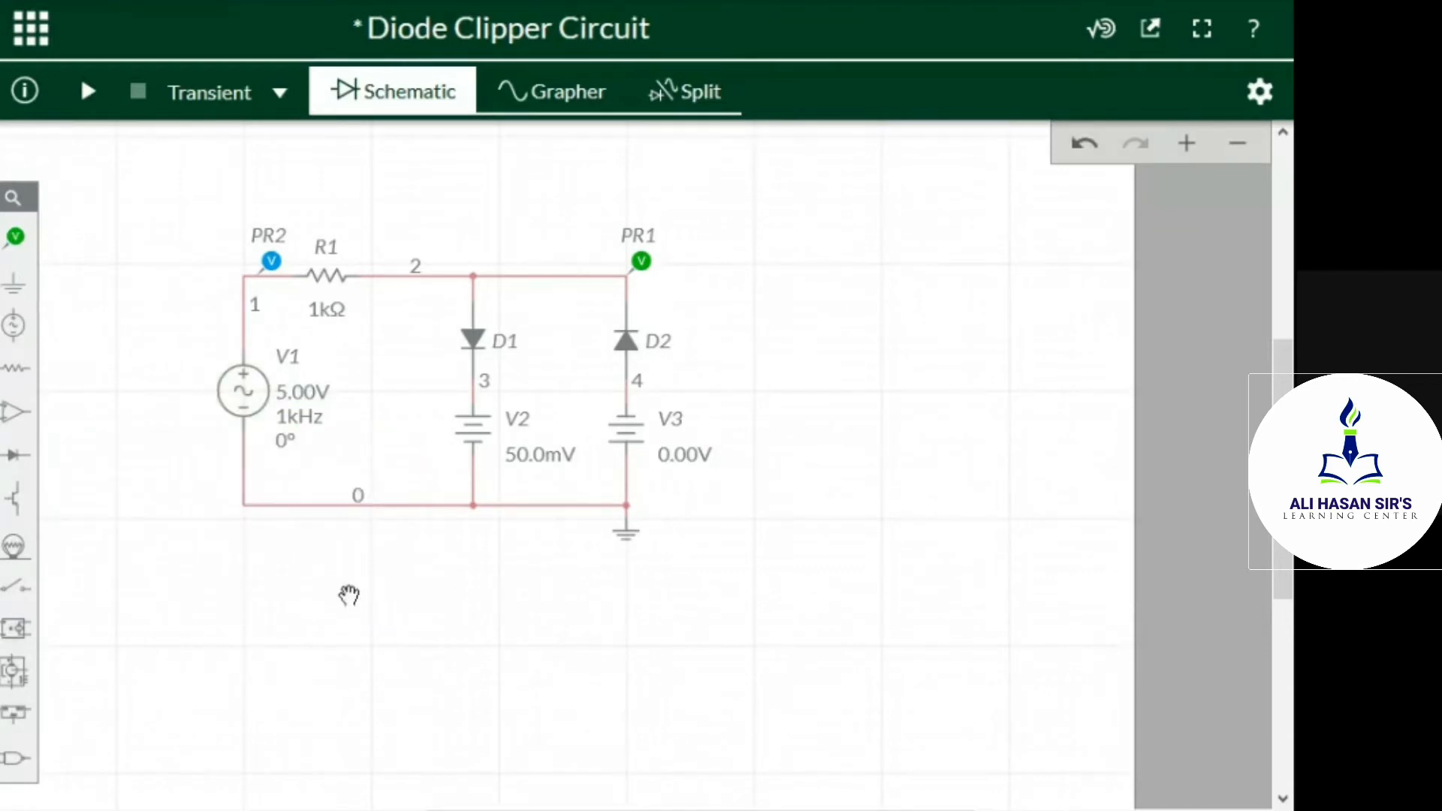
# Set the voltage of battery V2, in series with diode D1, to 3 V
pyautogui.click(518, 457)
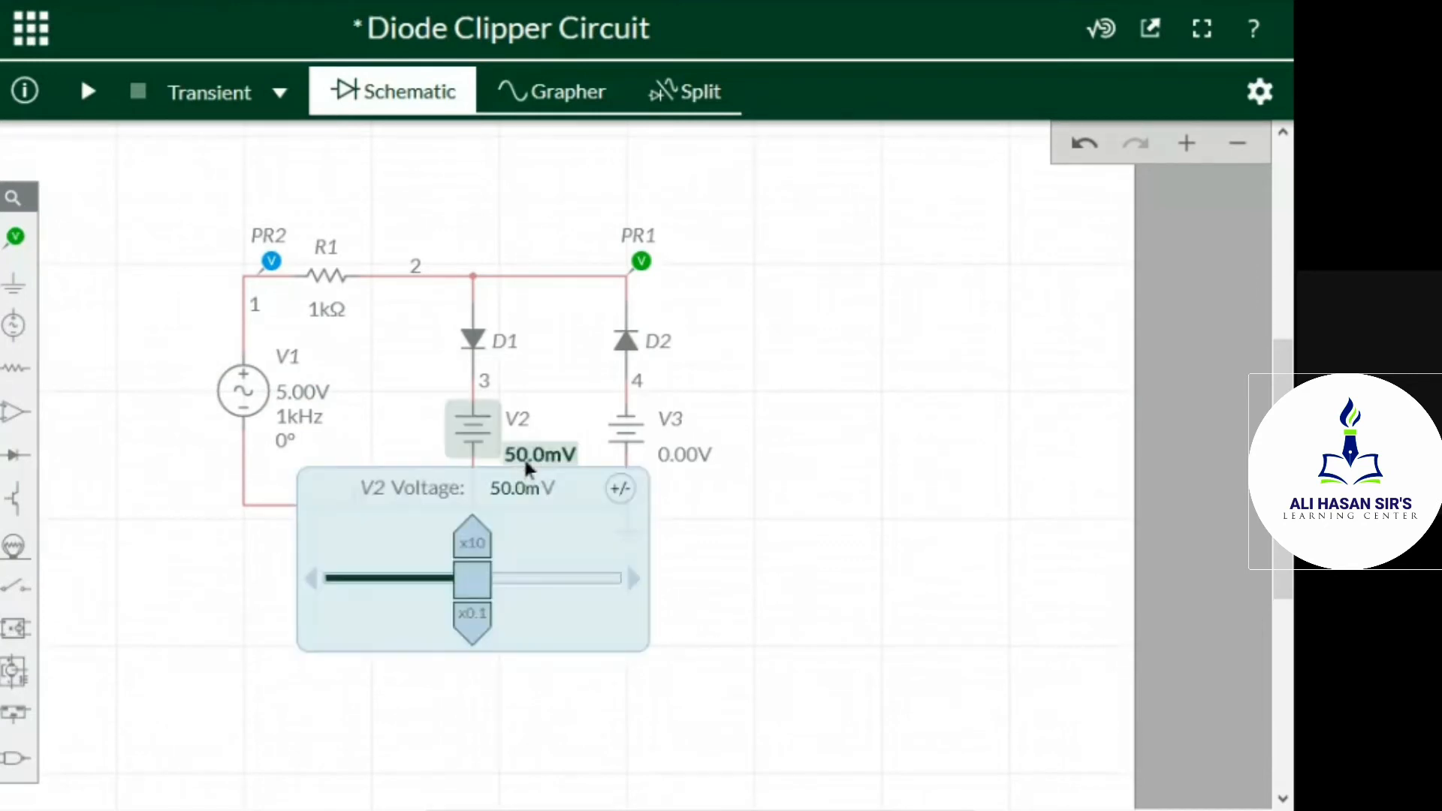
pyautogui.click(475, 541)
pyautogui.click(472, 538)
pyautogui.moveTo(457, 576); pyautogui.dragTo(413, 598)
pyautogui.click(558, 715)
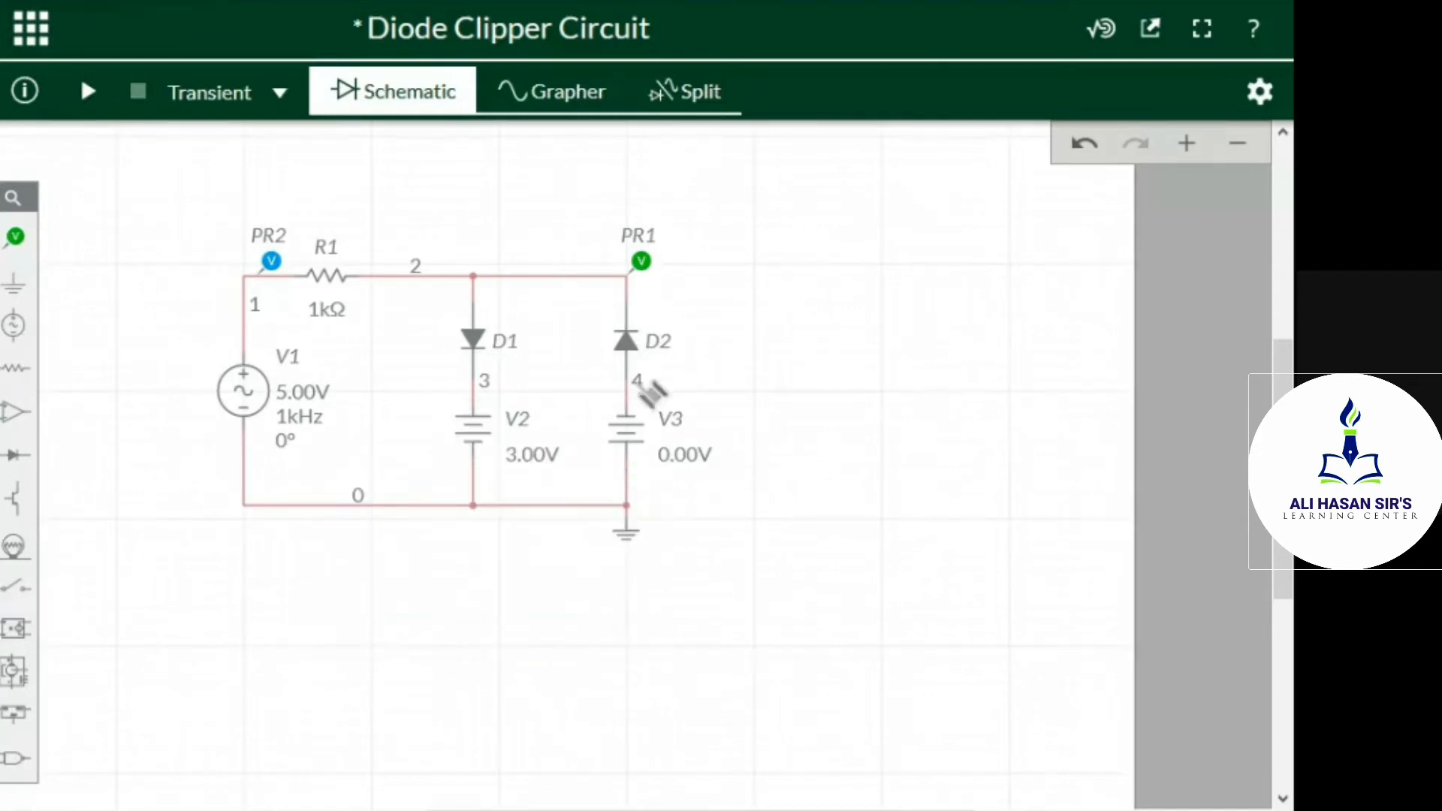
# Set the voltage of battery V3, in series with diode D2, to 2 V
pyautogui.click(624, 432)
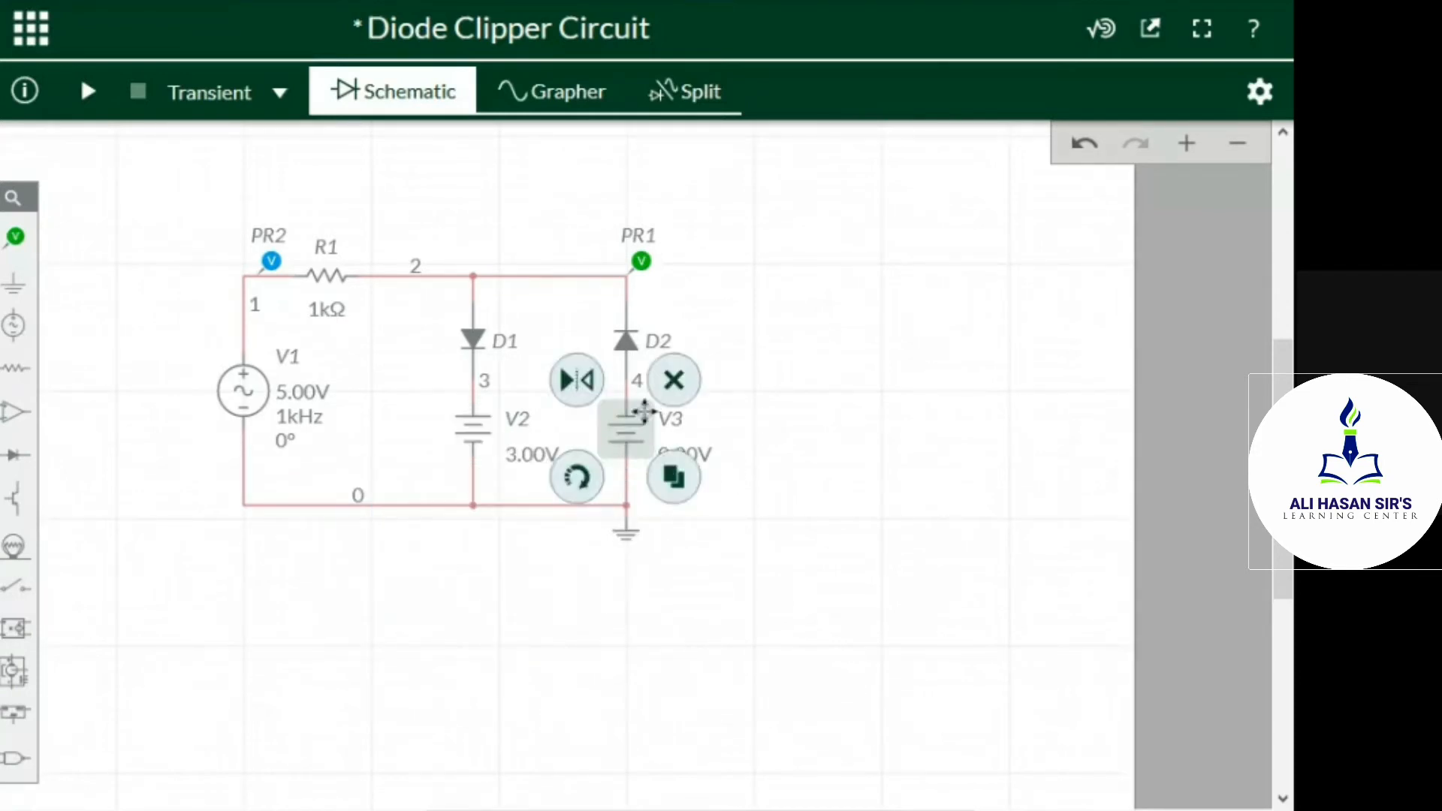
pyautogui.click(783, 486)
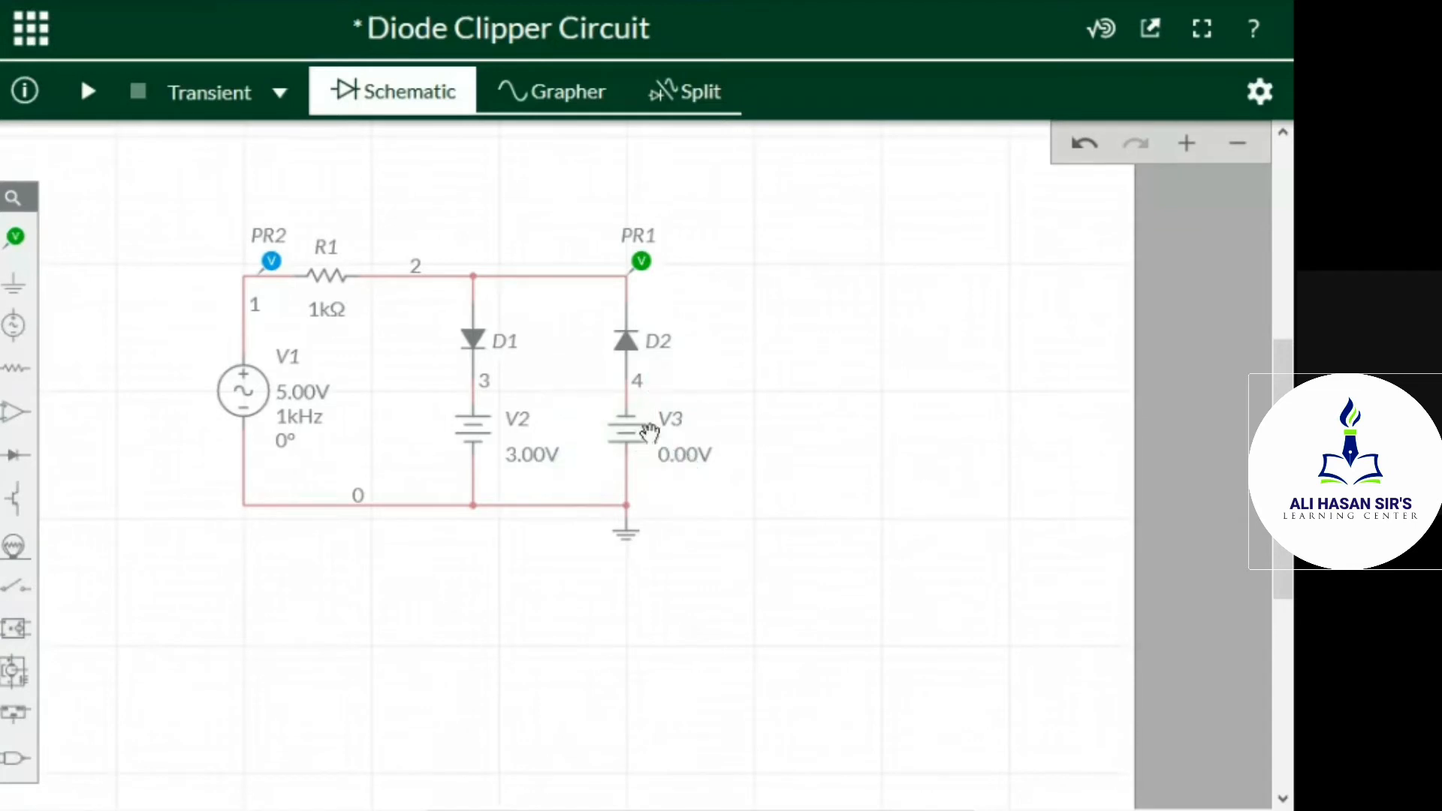
pyautogui.click(634, 424)
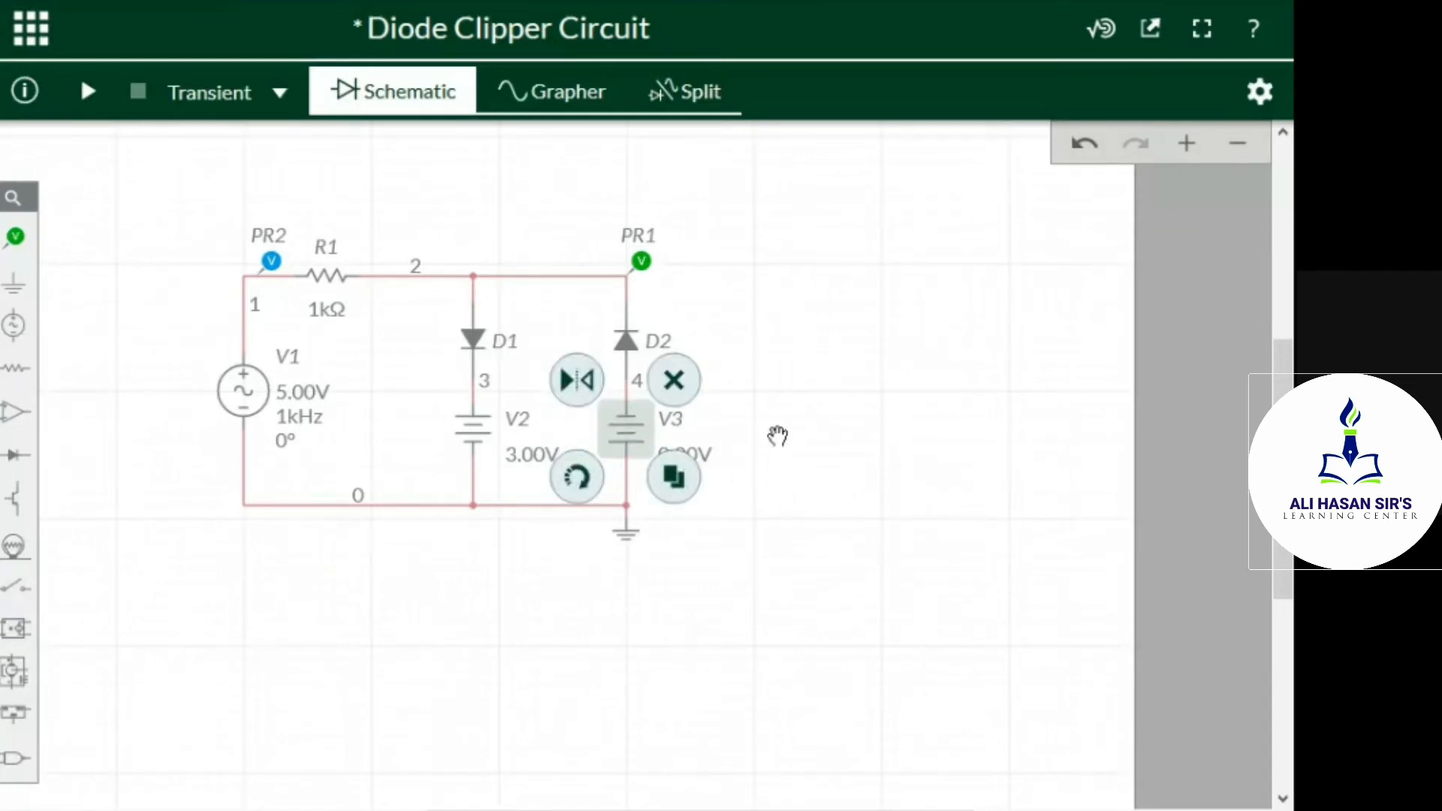
pyautogui.click(777, 435)
pyautogui.click(680, 453)
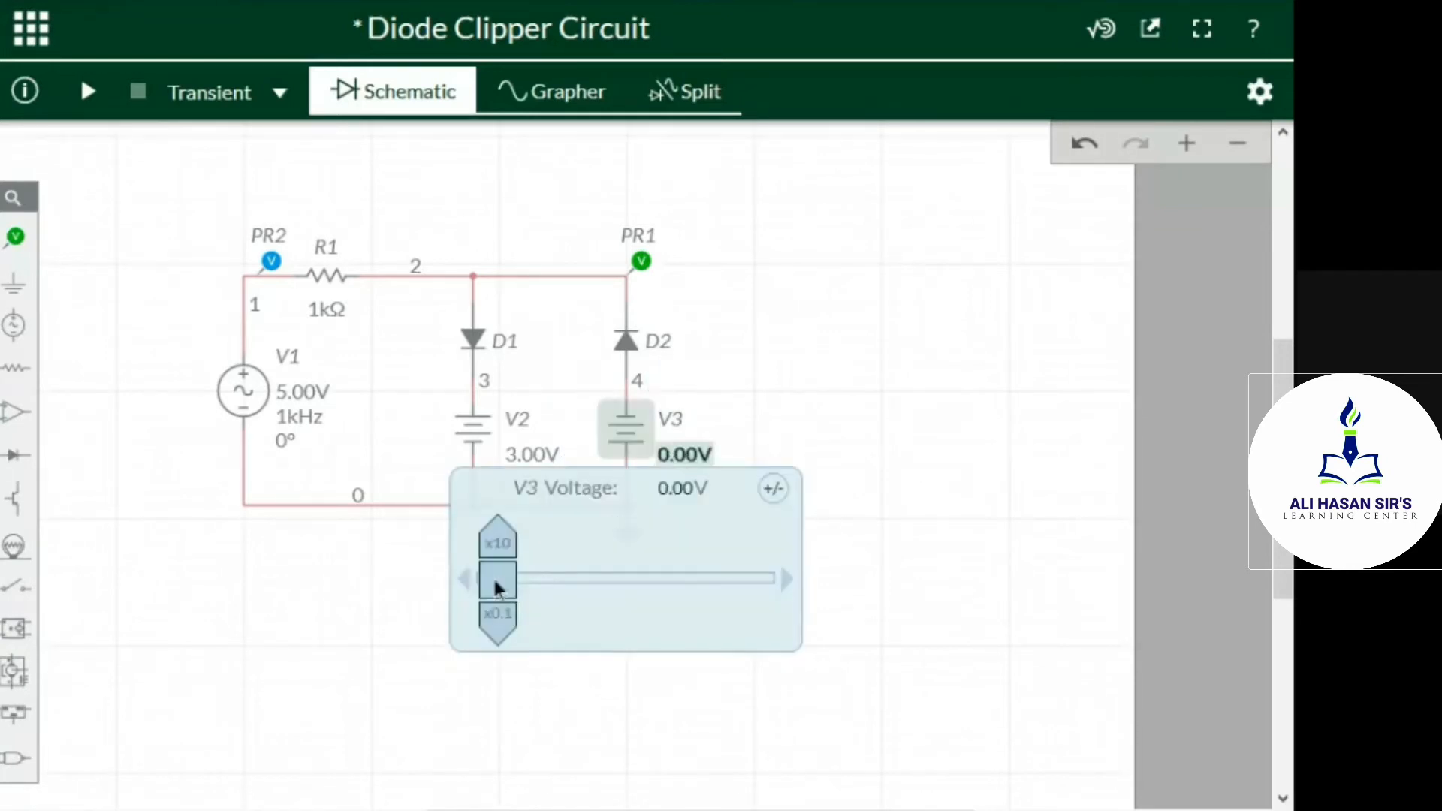
pyautogui.moveTo(504, 588); pyautogui.dragTo(552, 581)
pyautogui.click(530, 531)
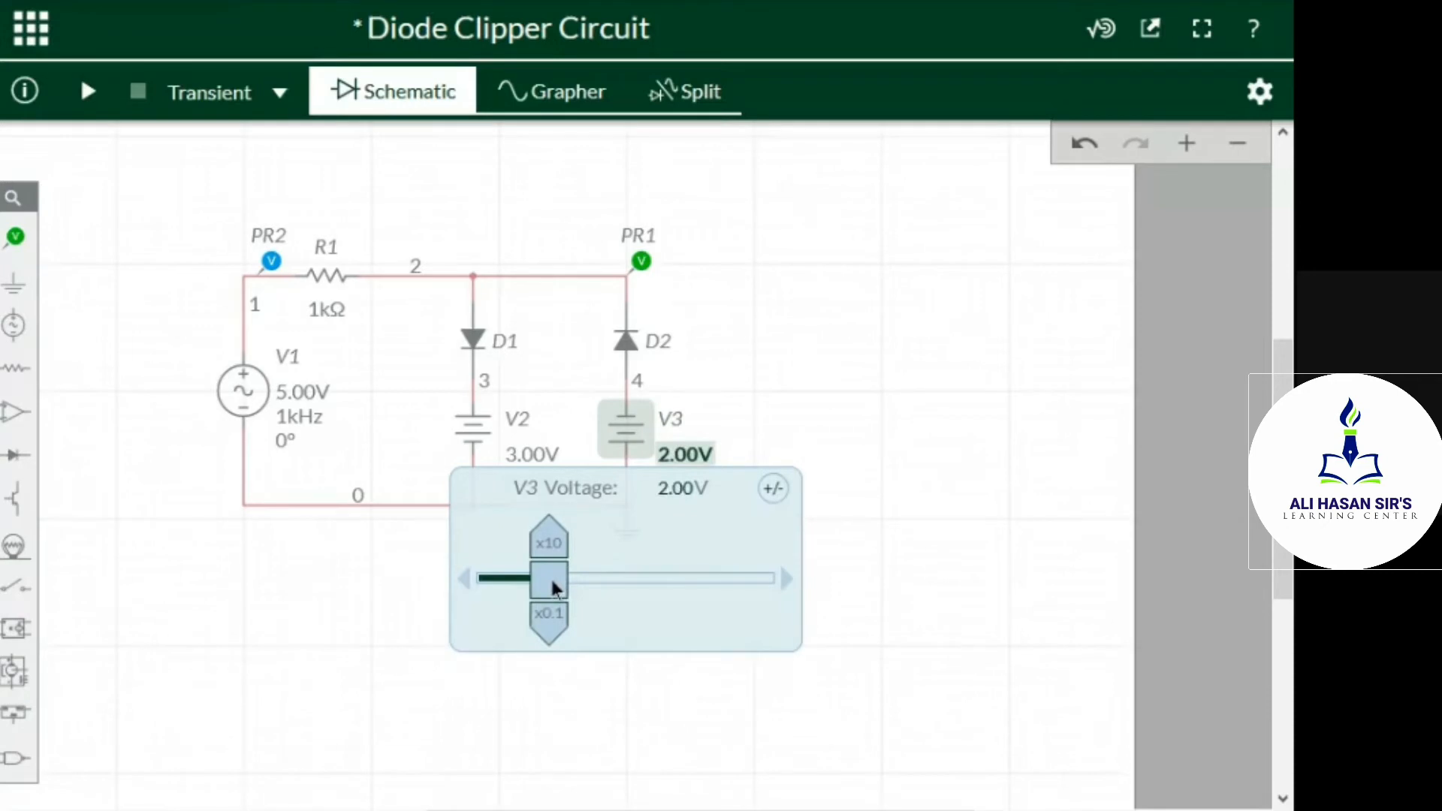
pyautogui.click(901, 350)
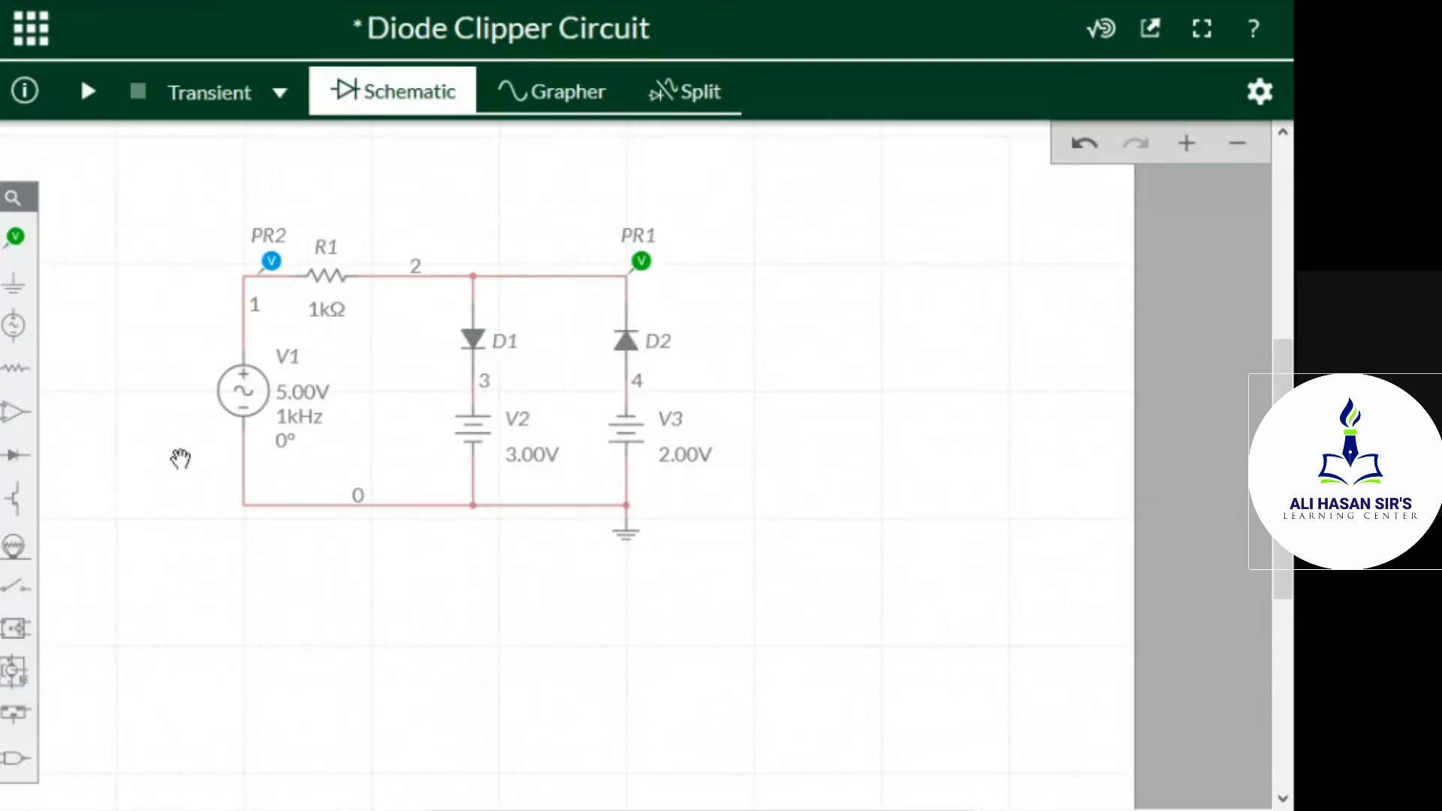
# Set the frequency of AC source V1 to 5 kHz
pyautogui.click(299, 419)
pyautogui.moveTo(132, 547); pyautogui.dragTo(235, 574)
pyautogui.click(762, 667)
# Run the transient simulation and inspect the positive and negative clipping levels of PR1 alongside the schematic in the split view
pyautogui.click(87, 90)
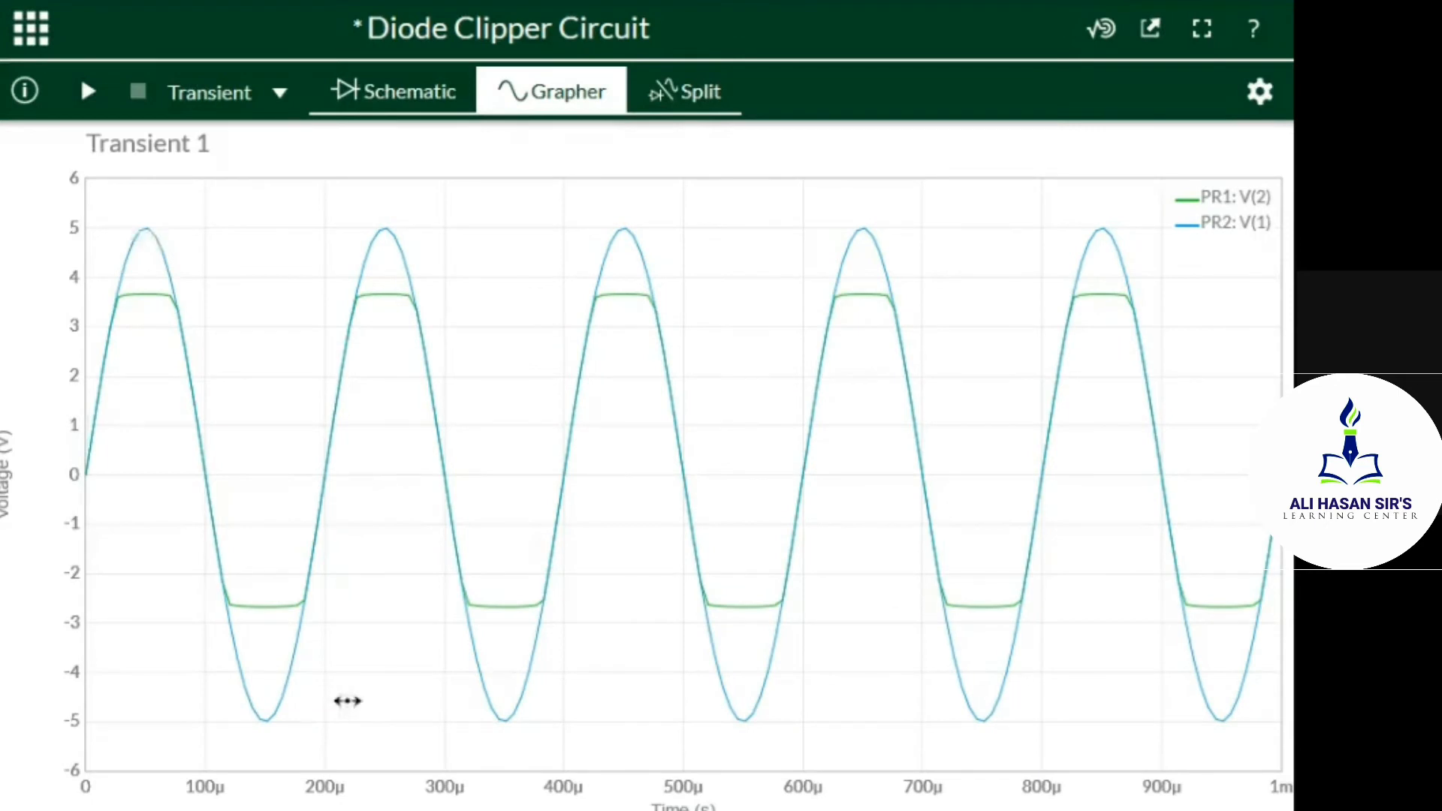
pyautogui.moveTo(455, 610)
pyautogui.click(685, 98)
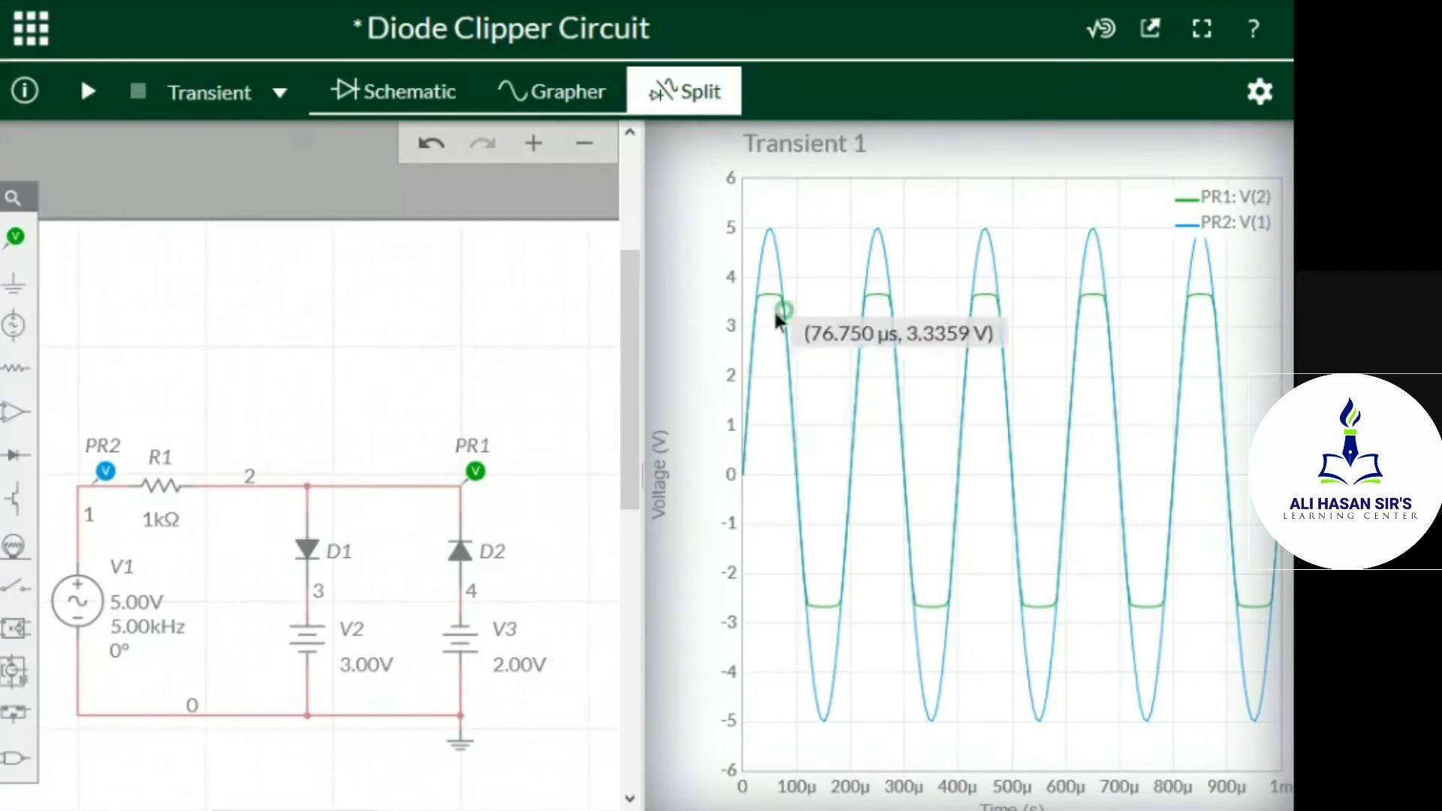
pyautogui.moveTo(768, 297)
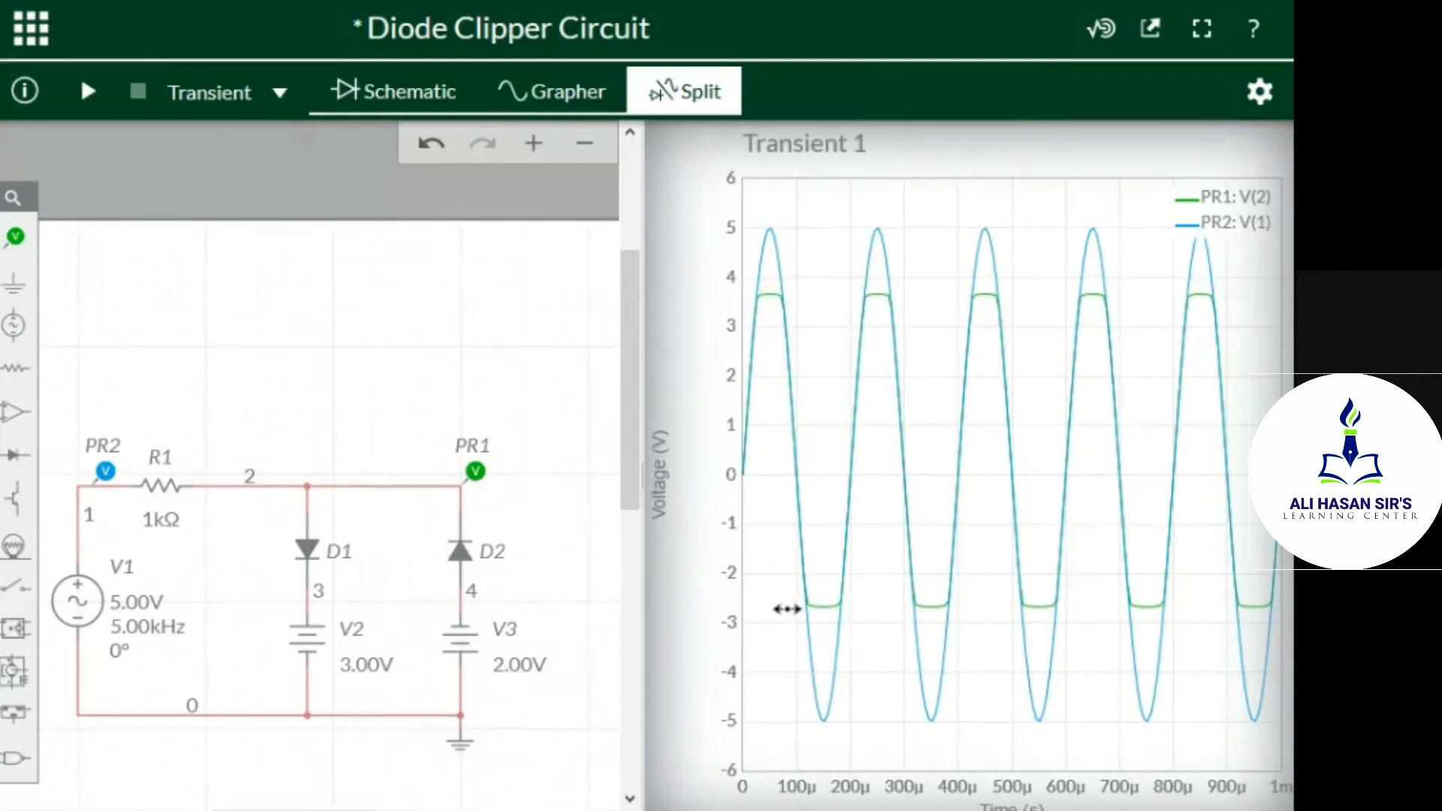
pyautogui.moveTo(816, 610)
# Return to the full schematic and set the voltage of battery V2 below diode D1 to 2 V
pyautogui.click(372, 93)
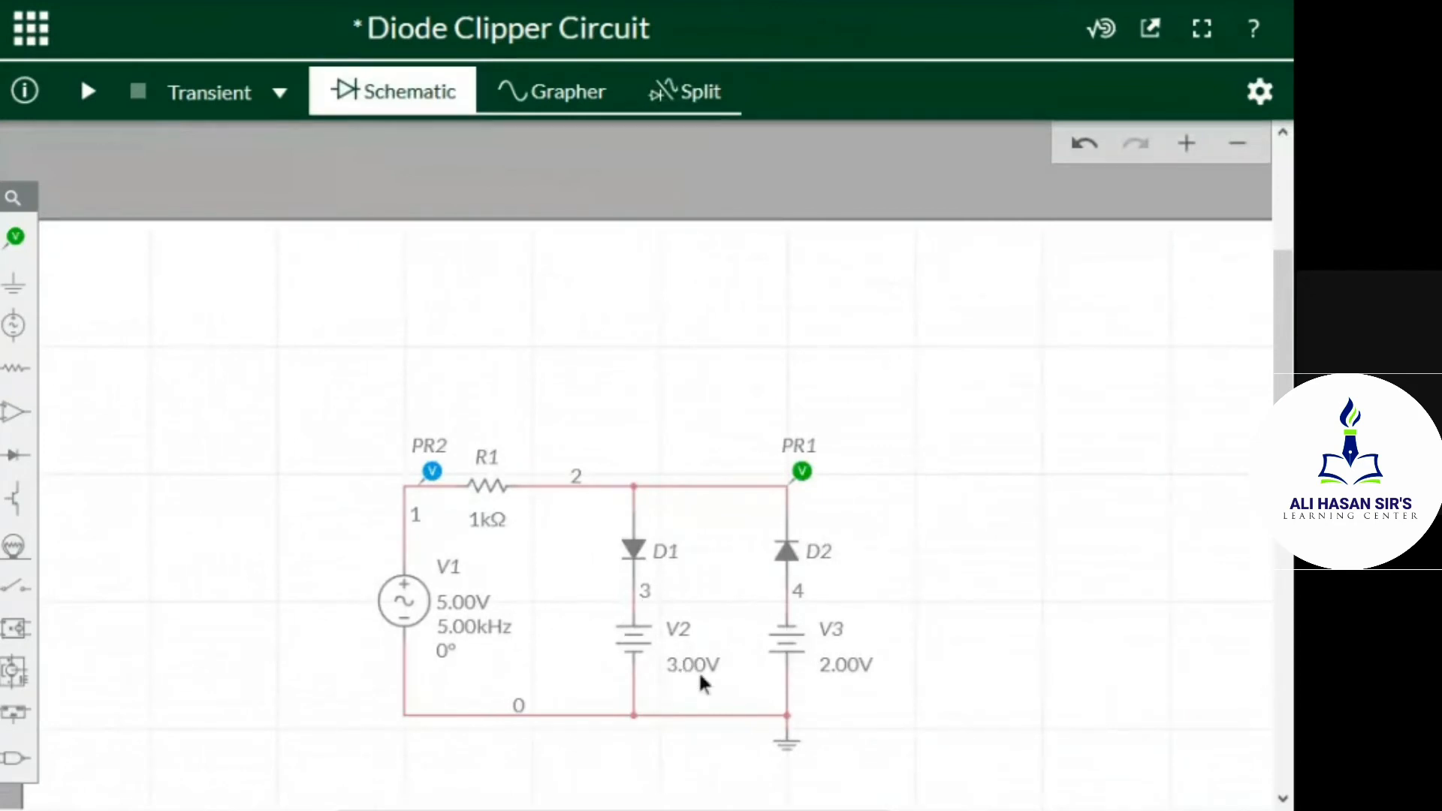
pyautogui.click(699, 670)
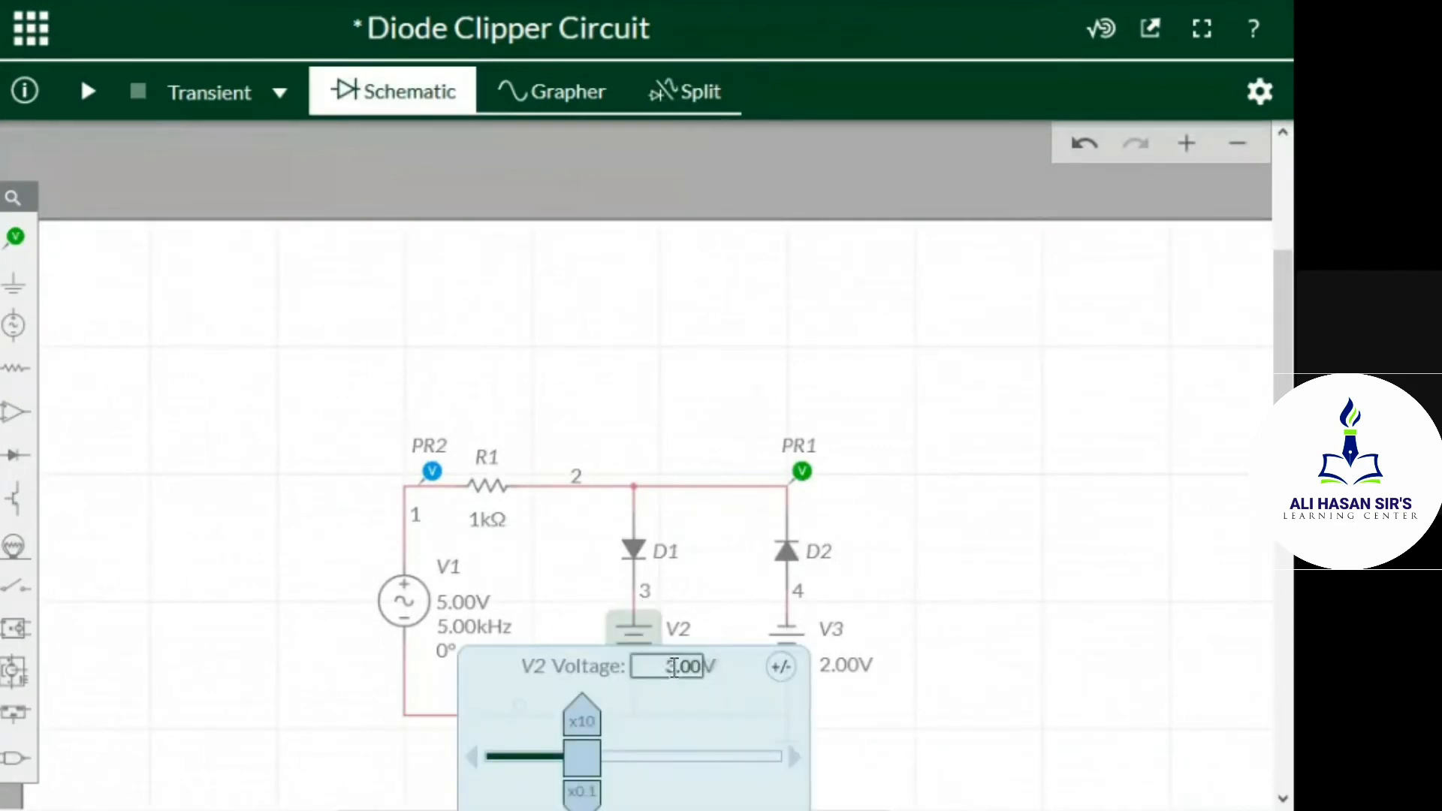
pyautogui.doubleClick(674, 668)
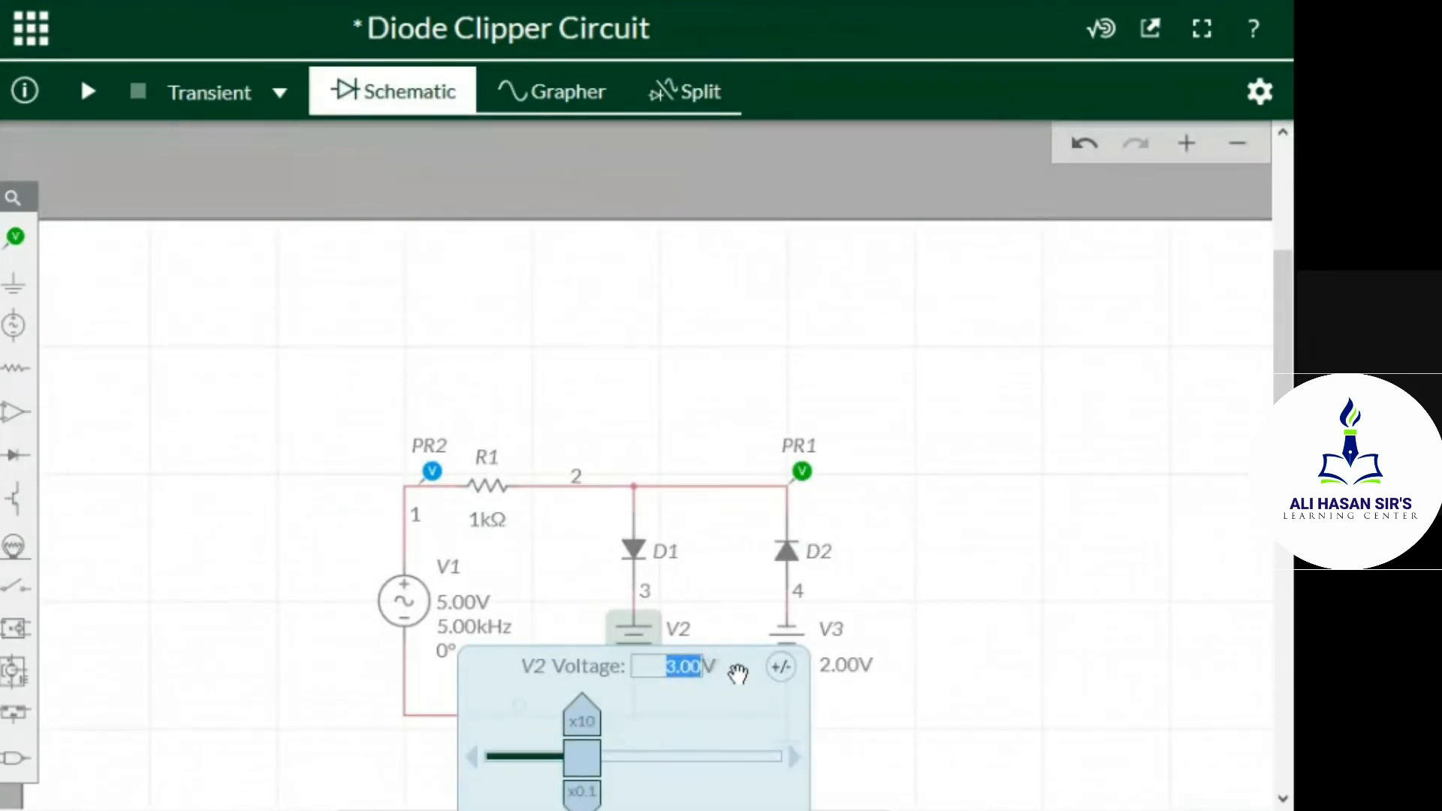
pyautogui.write('2')
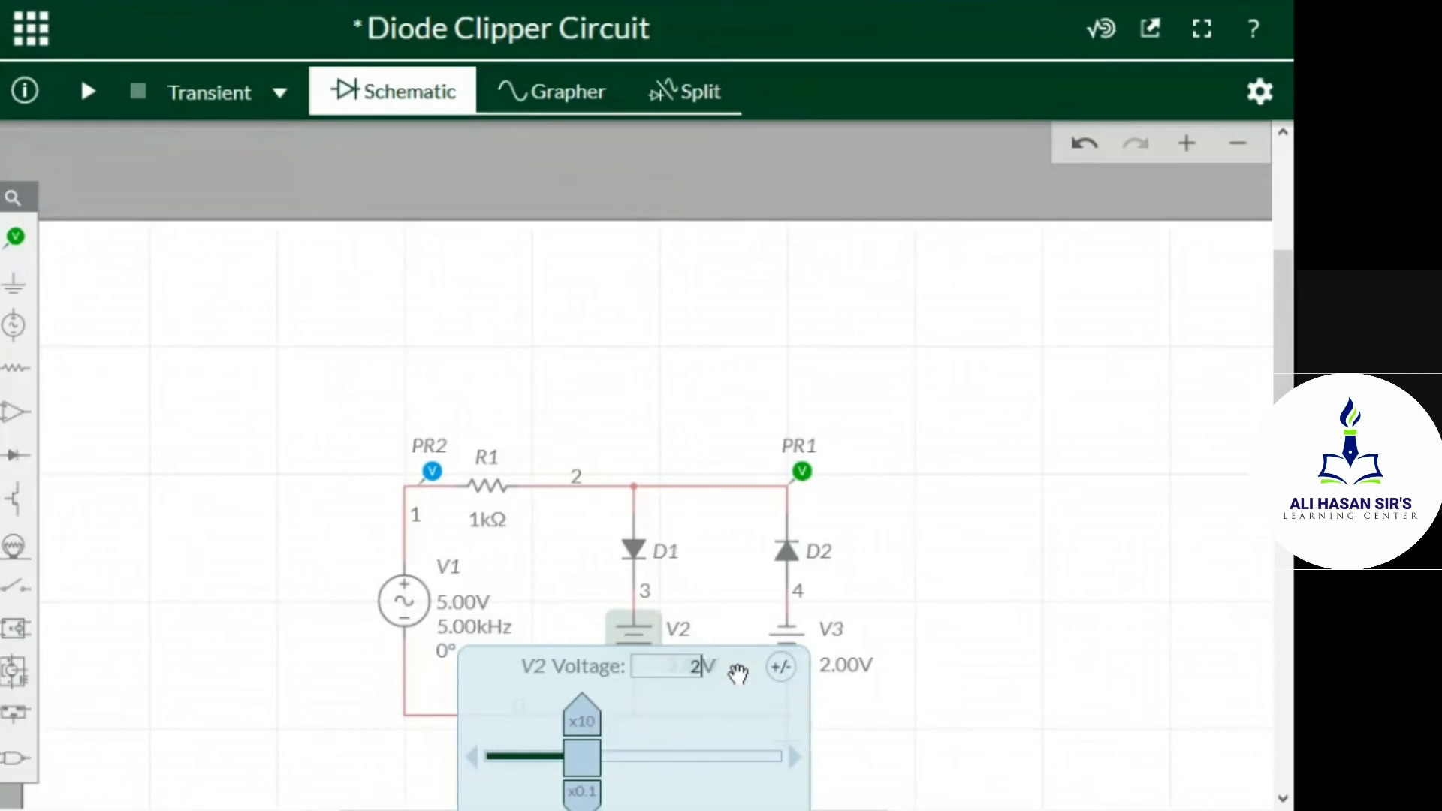
pyautogui.click(1009, 621)
# Set the voltage of battery V3 below diode D2 to 1 V
pyautogui.click(850, 667)
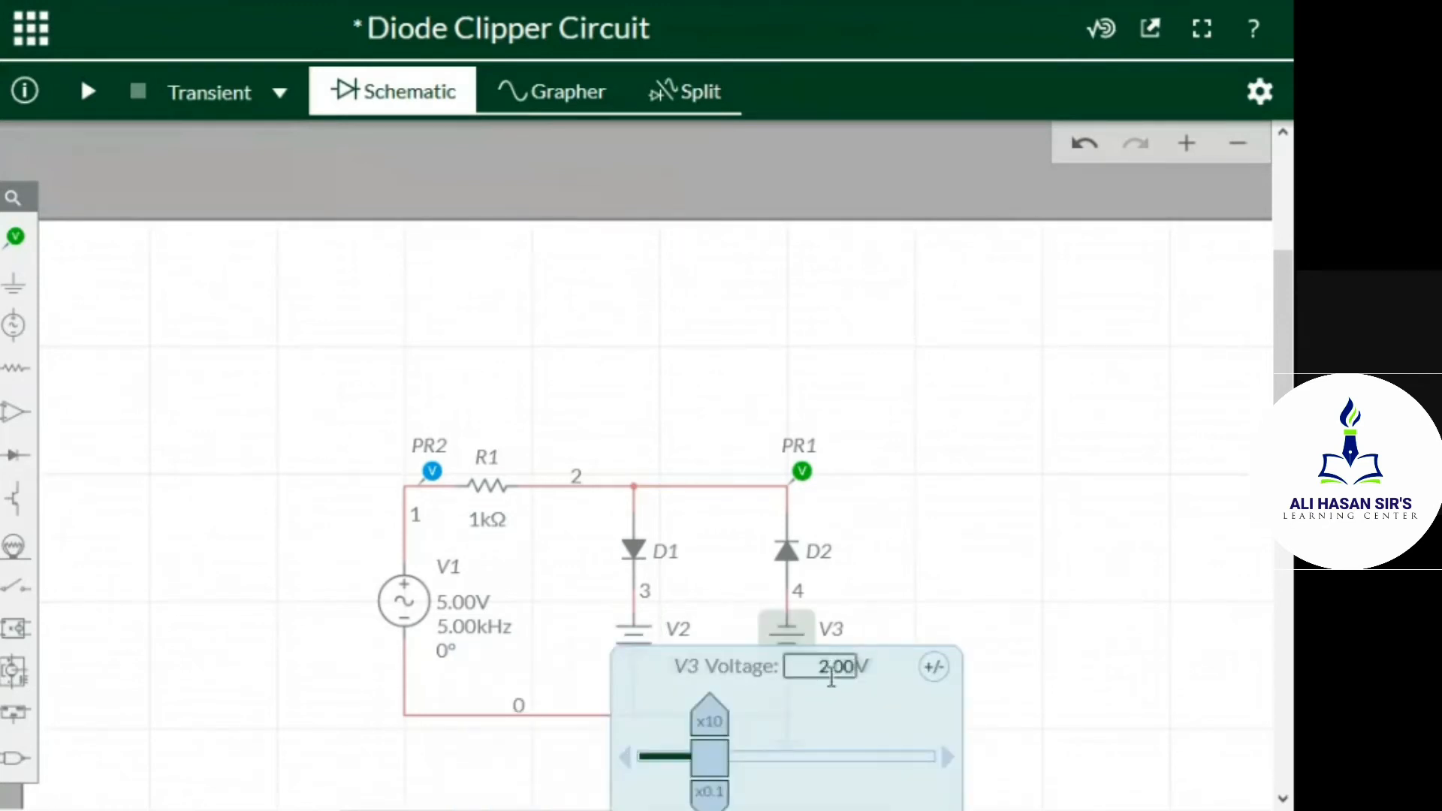
pyautogui.doubleClick(832, 674)
pyautogui.write('1')
pyautogui.click(1149, 391)
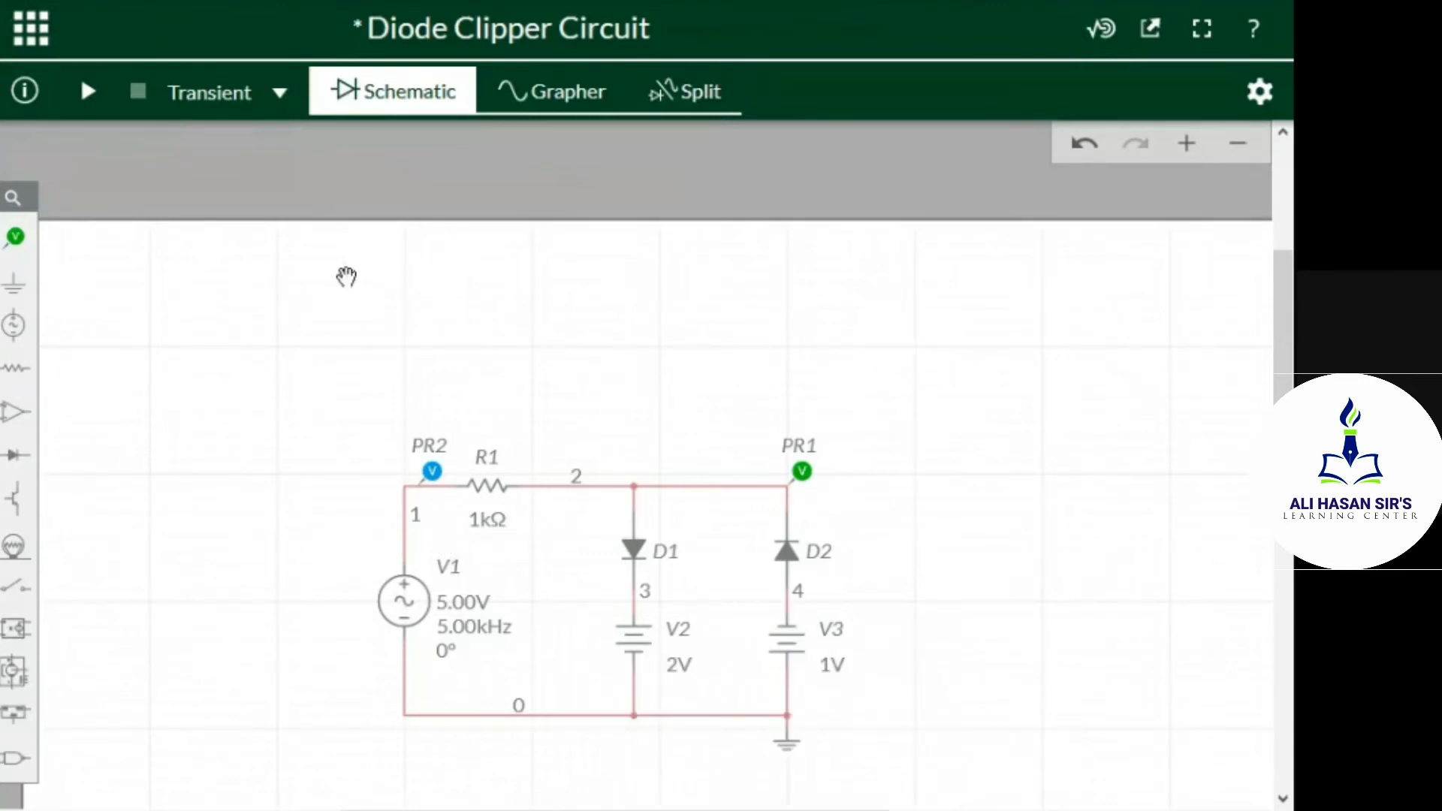
# Run the transient simulation with the new battery voltages and show the waveforms beside the schematic in the split view
pyautogui.click(88, 92)
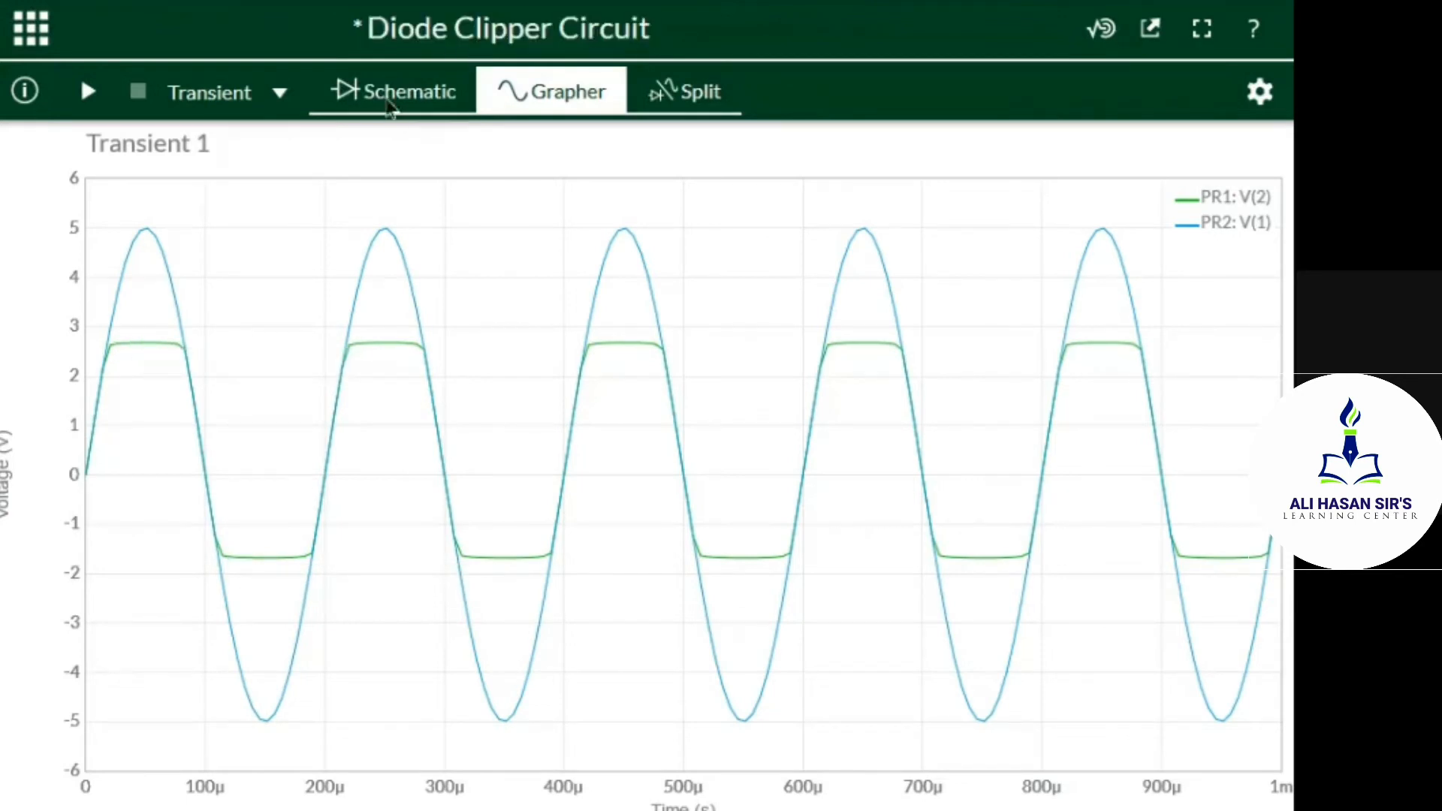
pyautogui.click(680, 89)
pyautogui.rightClick(681, 86)
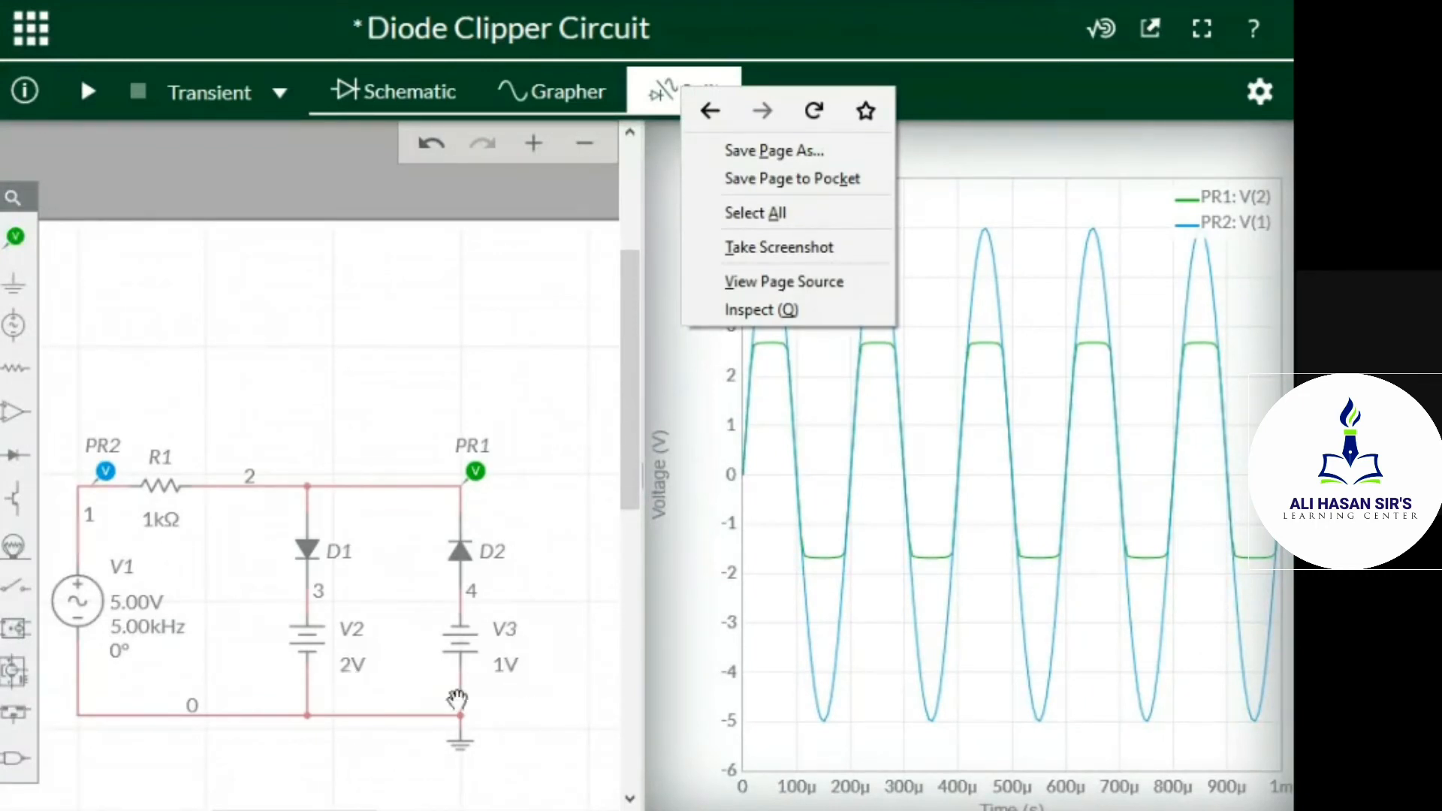
pyautogui.click(968, 243)
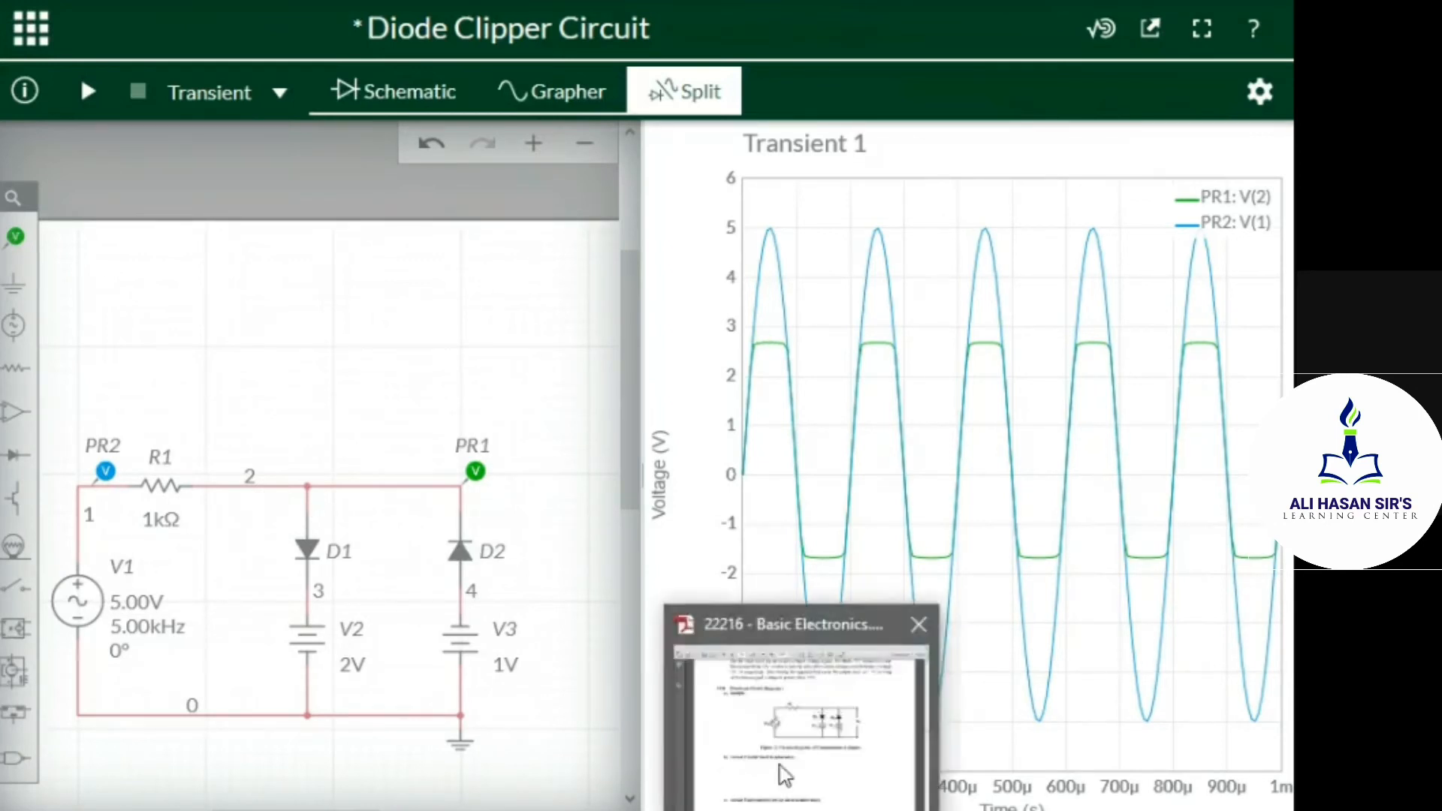
# Compare the simulated circuit with the combinational clipper diagram in the lab manual PDF, and read the manual's procedure through to the Vin and Vout observation table
pyautogui.click(782, 766)
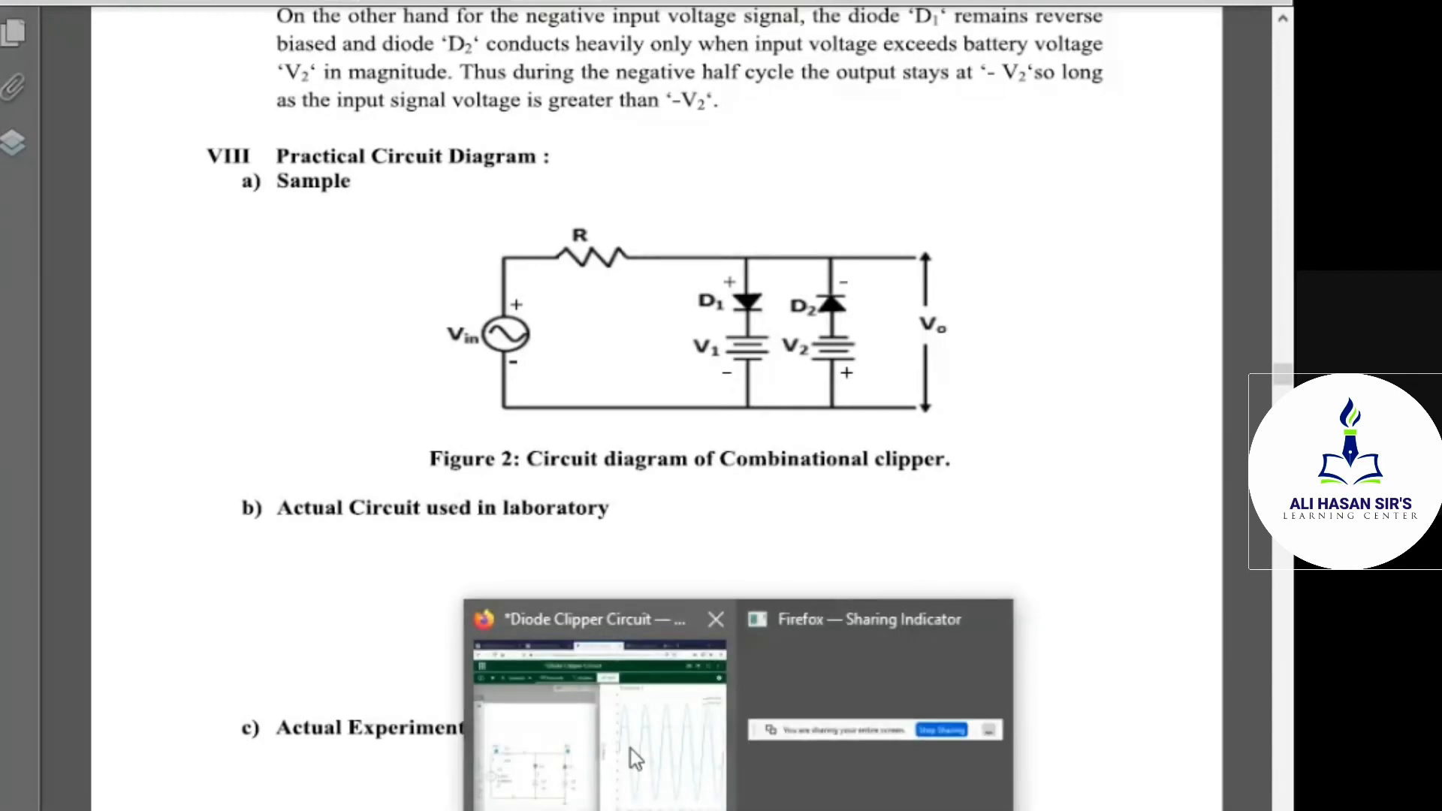
pyautogui.click(634, 760)
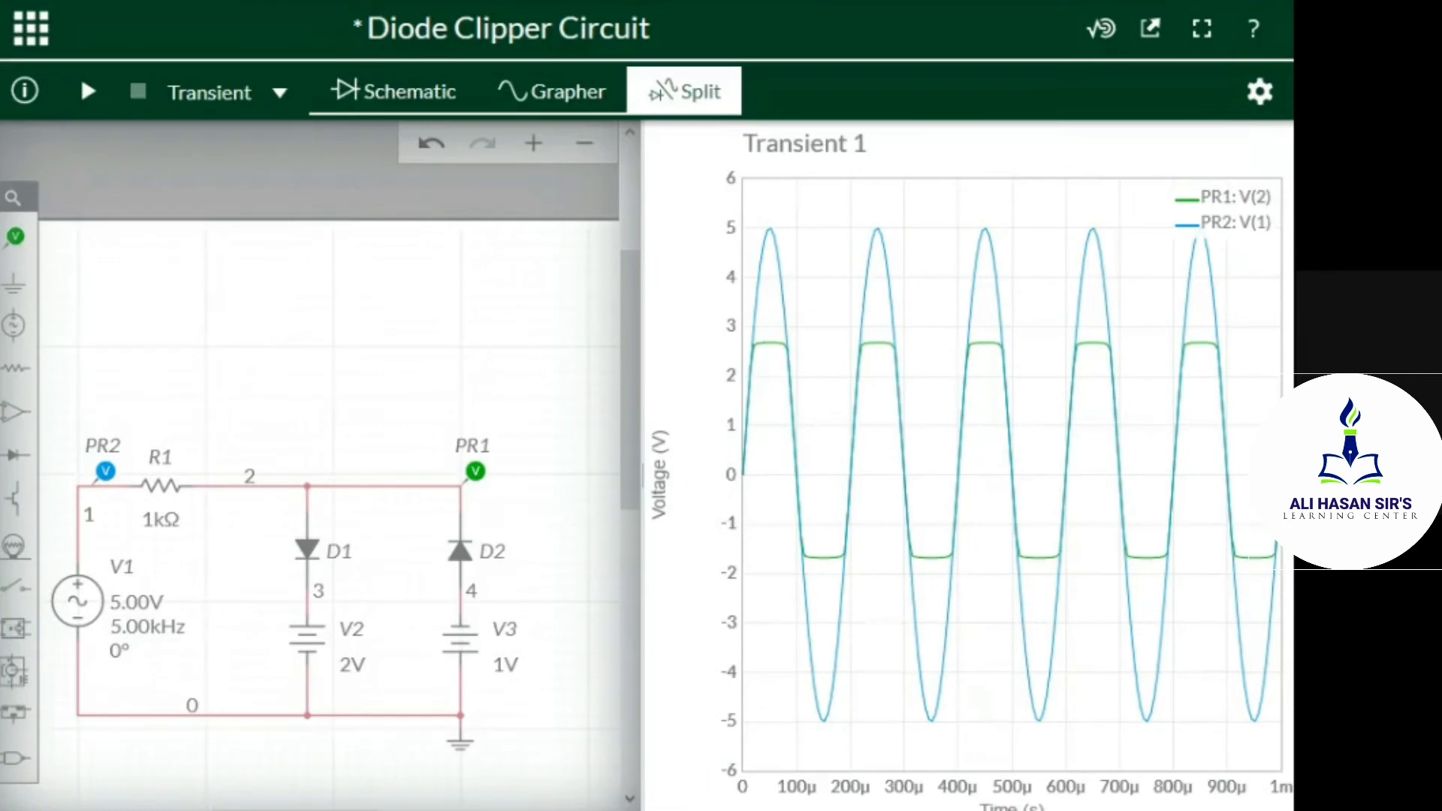
pyautogui.moveTo(804, 810)
pyautogui.click(771, 762)
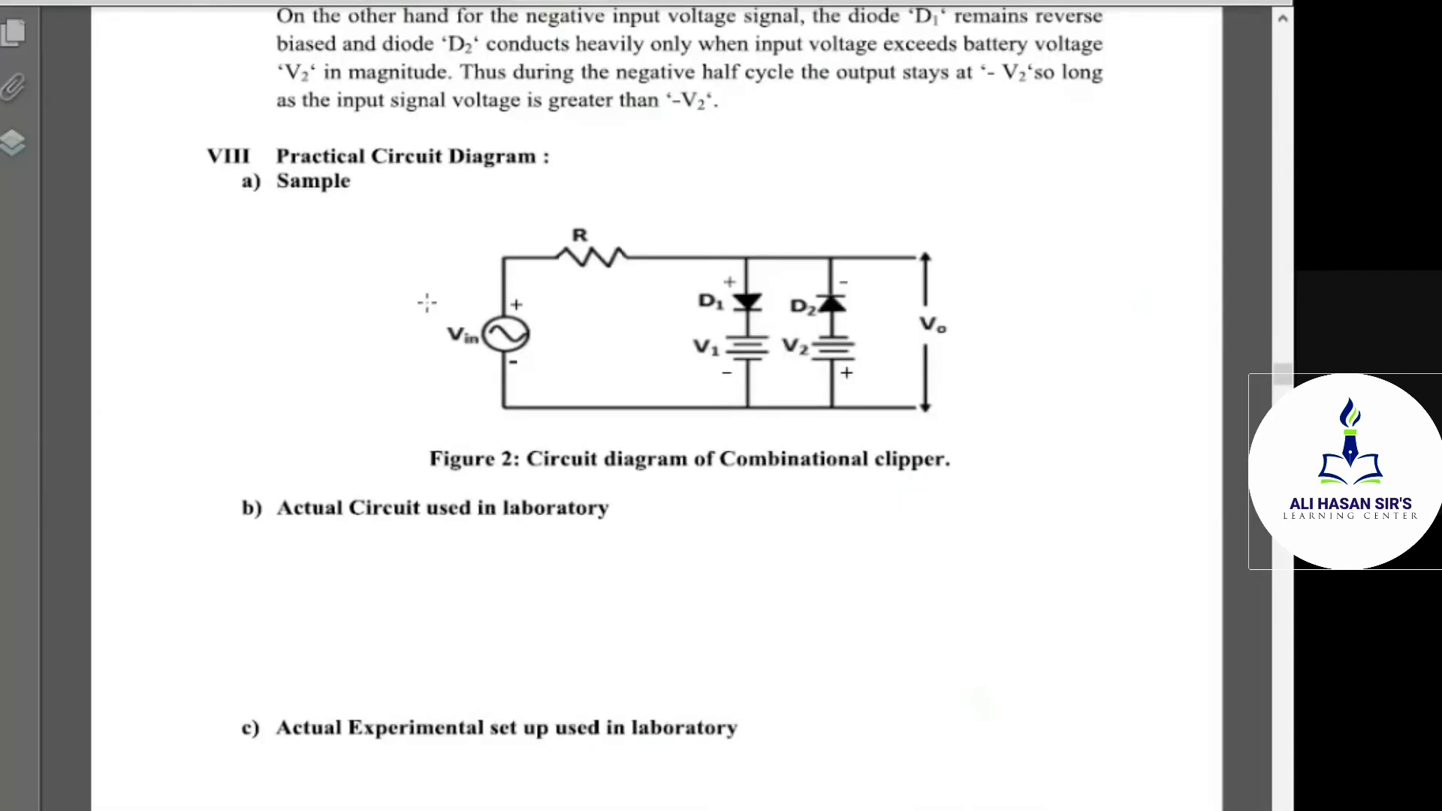
pyautogui.scroll(-10, 504, 293)
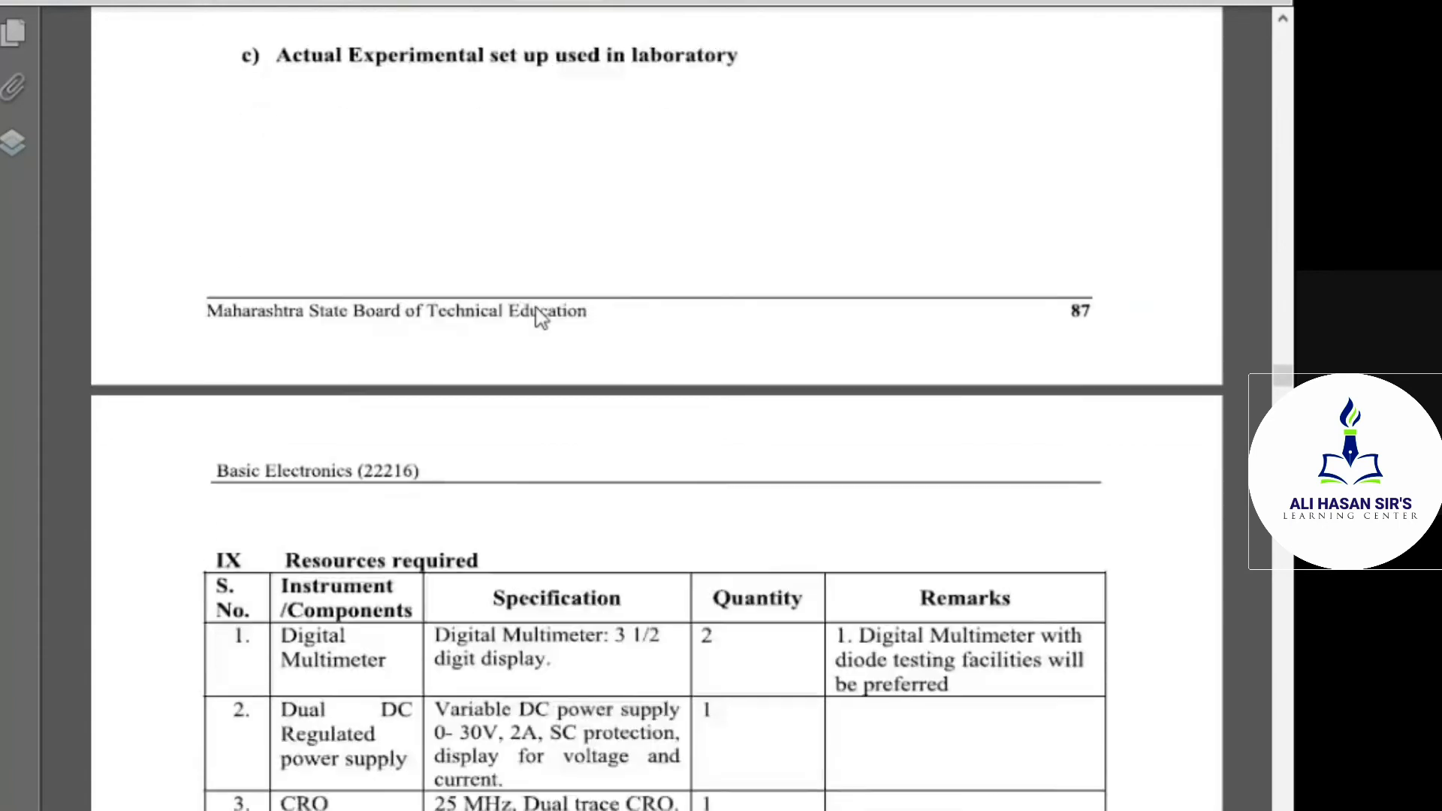
pyautogui.scroll(-10, 546, 323)
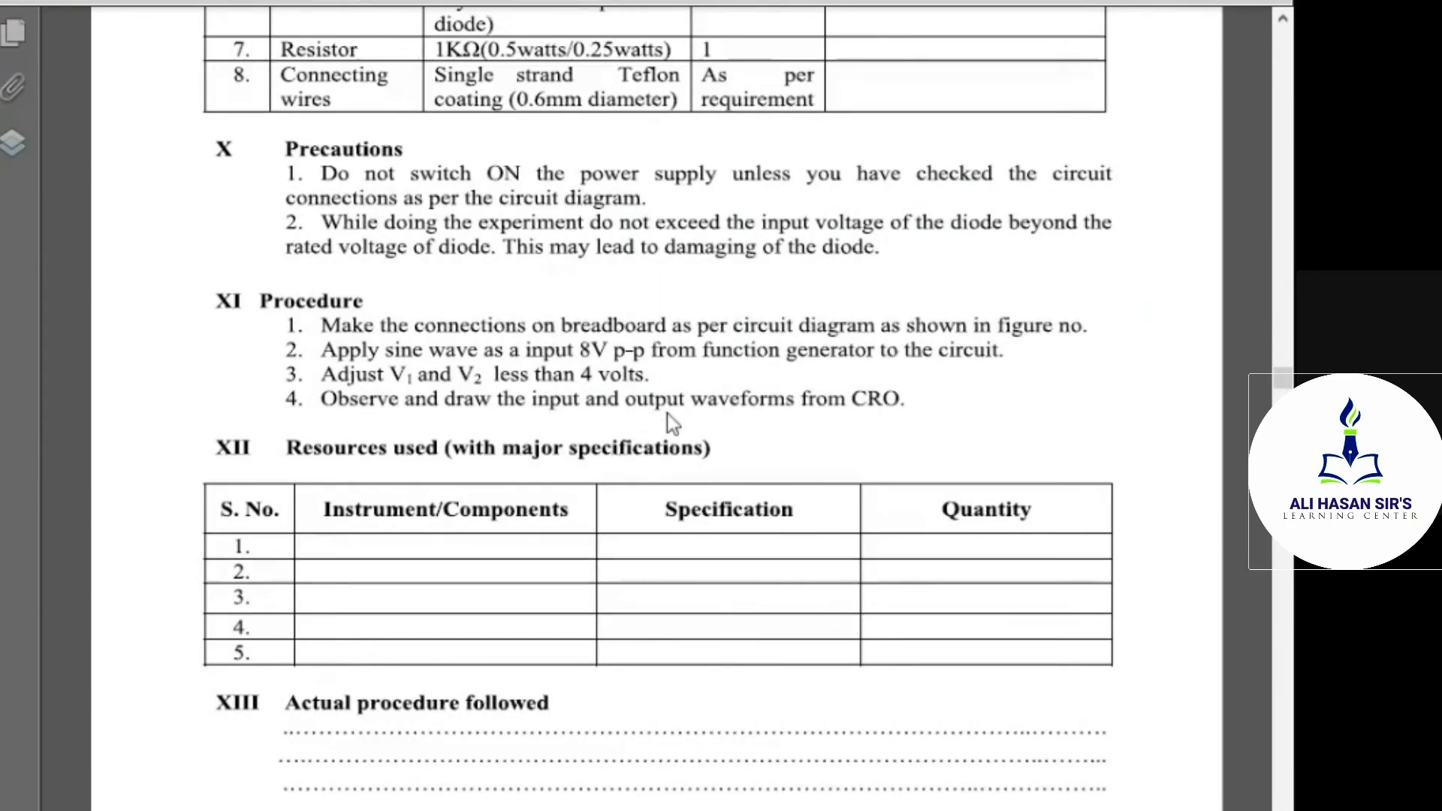
pyautogui.scroll(-7, 668, 414)
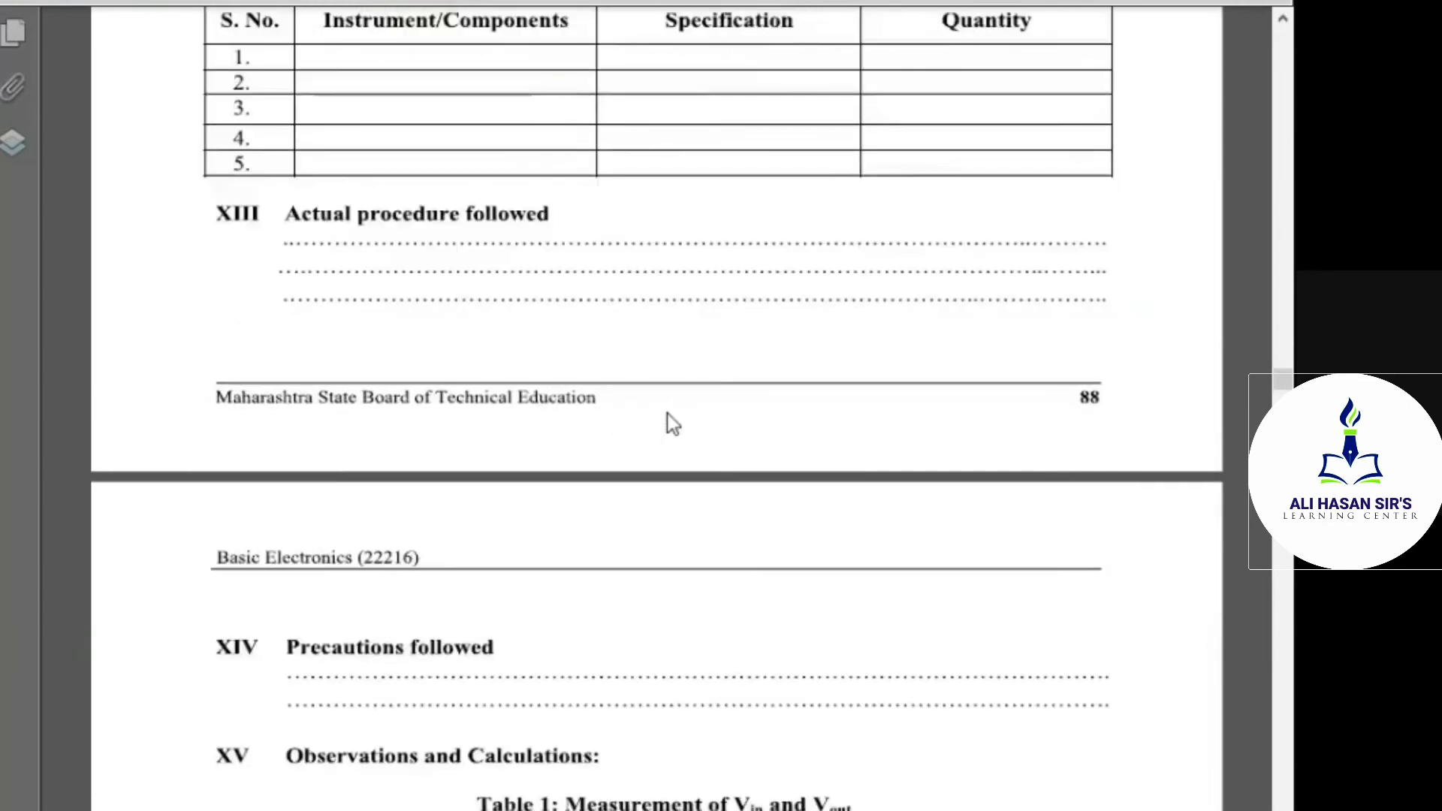
pyautogui.scroll(-5, 668, 414)
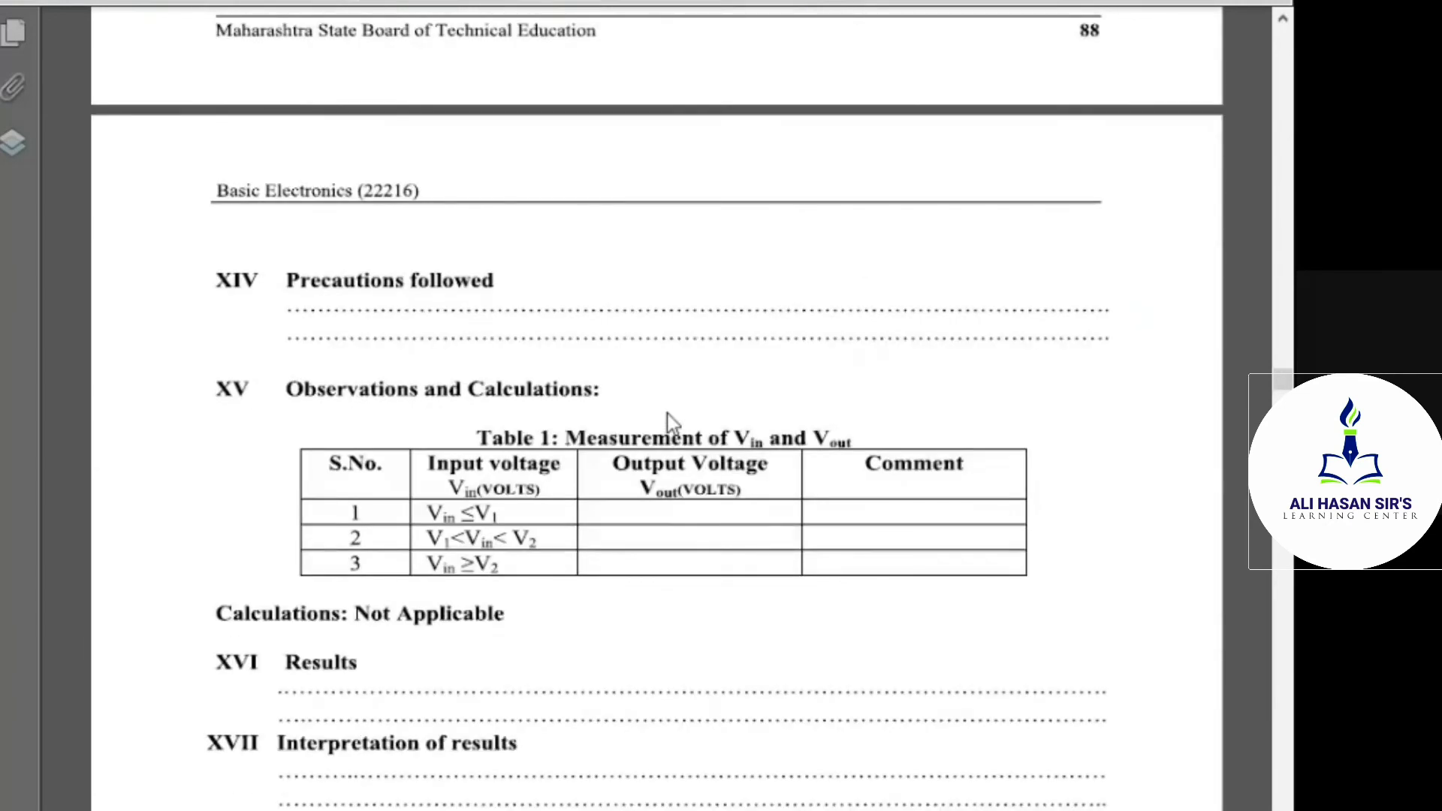
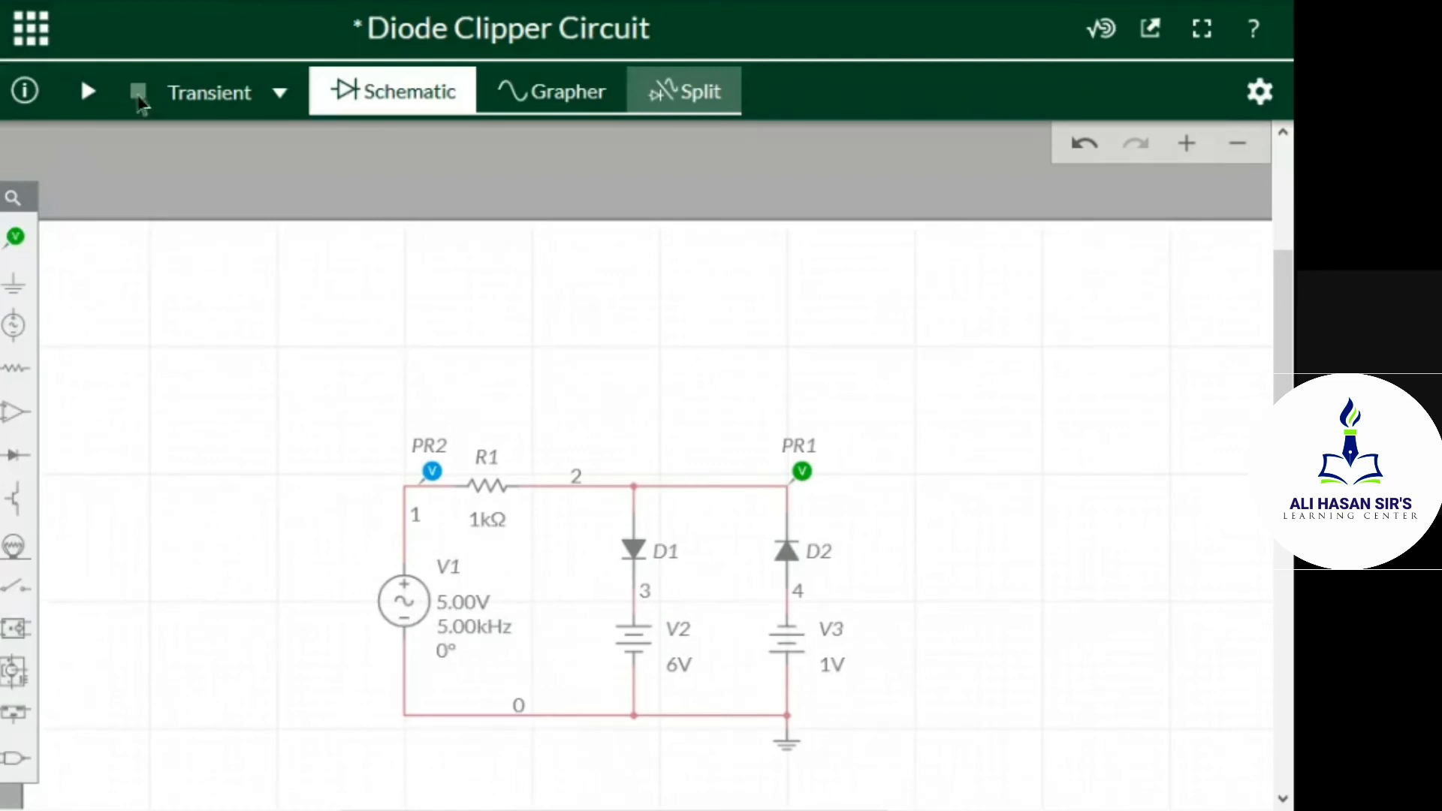
# Run the transient simulation with the present battery voltages and compare the PR1 and PR2 waveforms with the clipper schematic
pyautogui.click(86, 92)
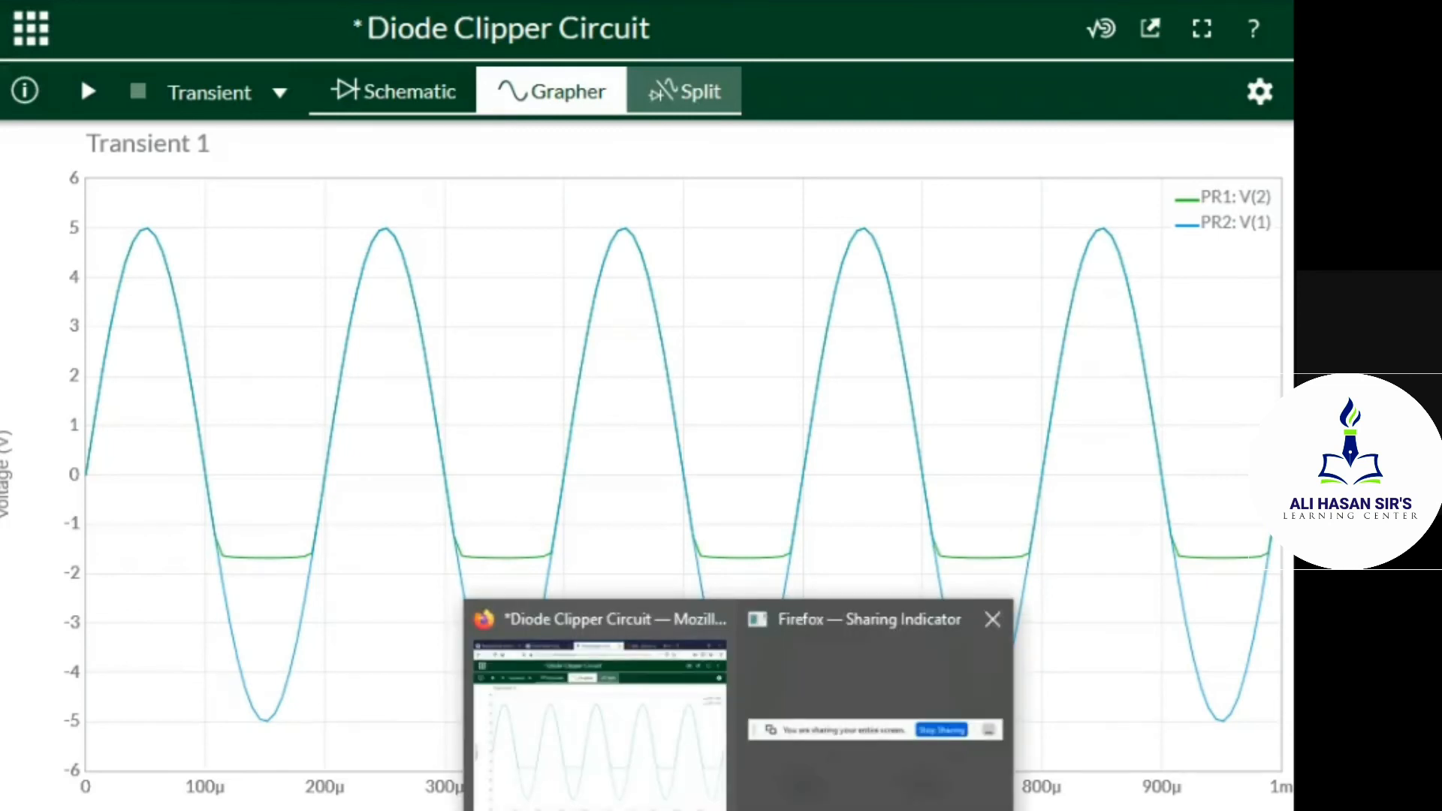
pyautogui.moveTo(559, 503)
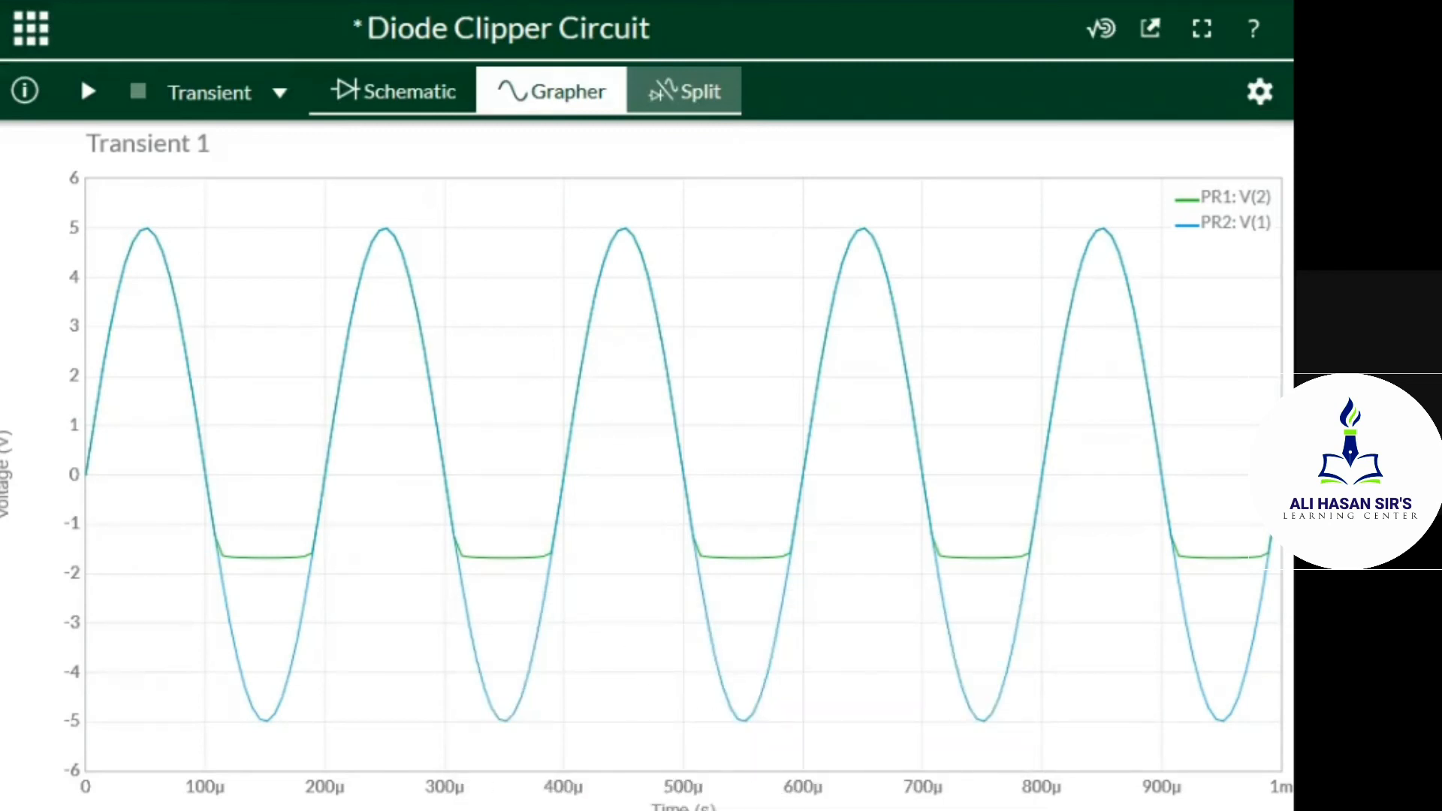
pyautogui.moveTo(143, 235)
pyautogui.click(375, 93)
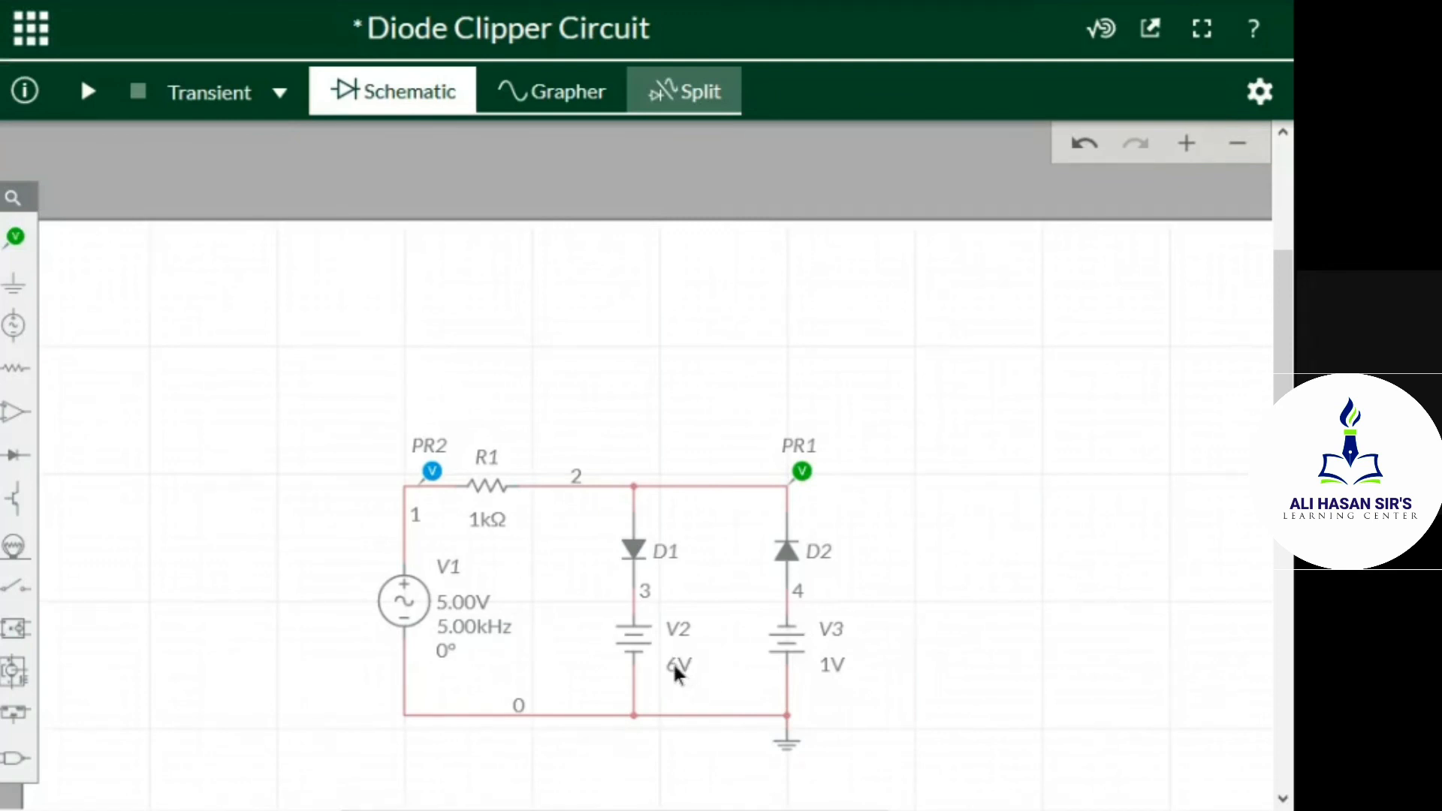
pyautogui.click(534, 86)
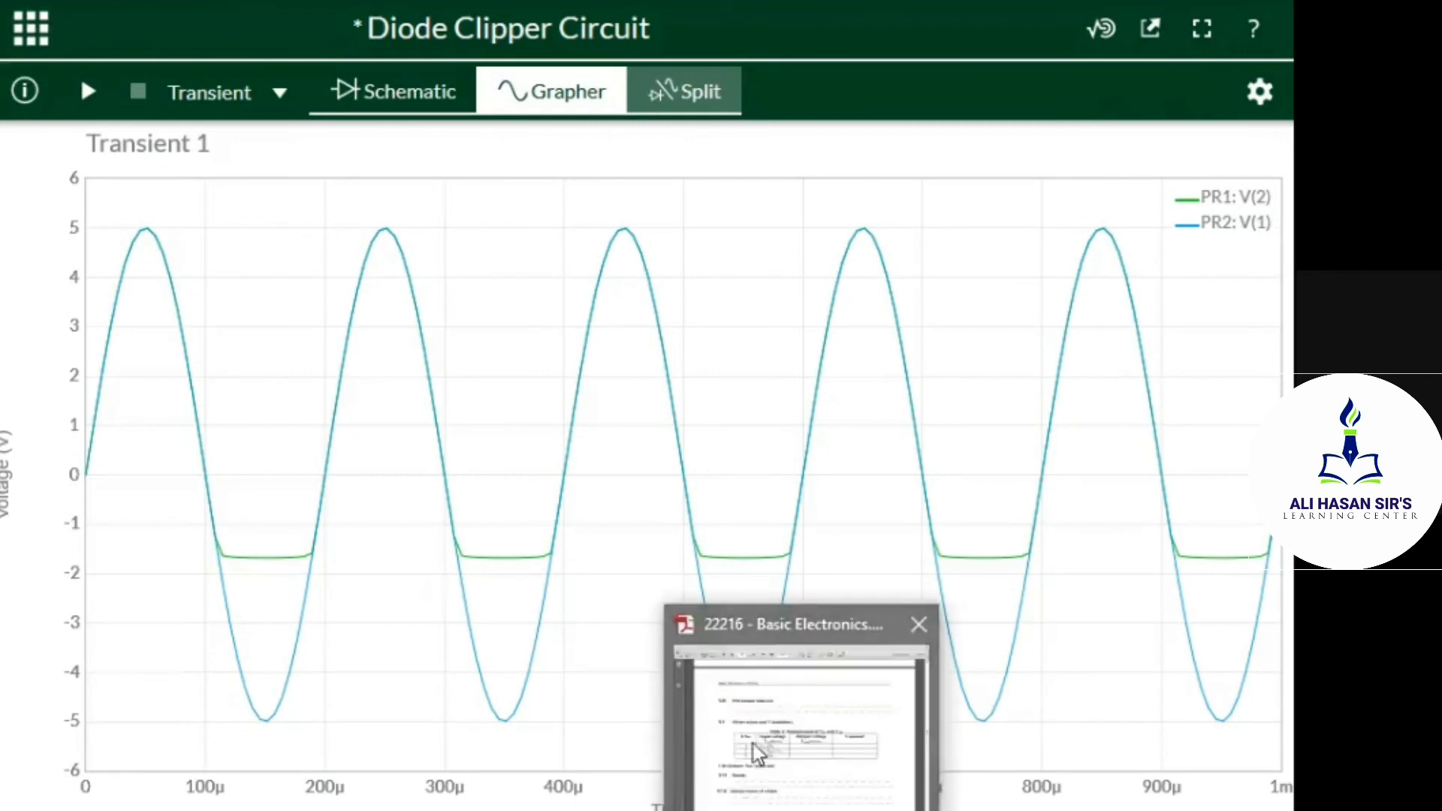
# Show the schematic and waveforms side by side in the split view, and compare them with the manual's Vin and Vout observation table
pyautogui.rightClick(755, 745)
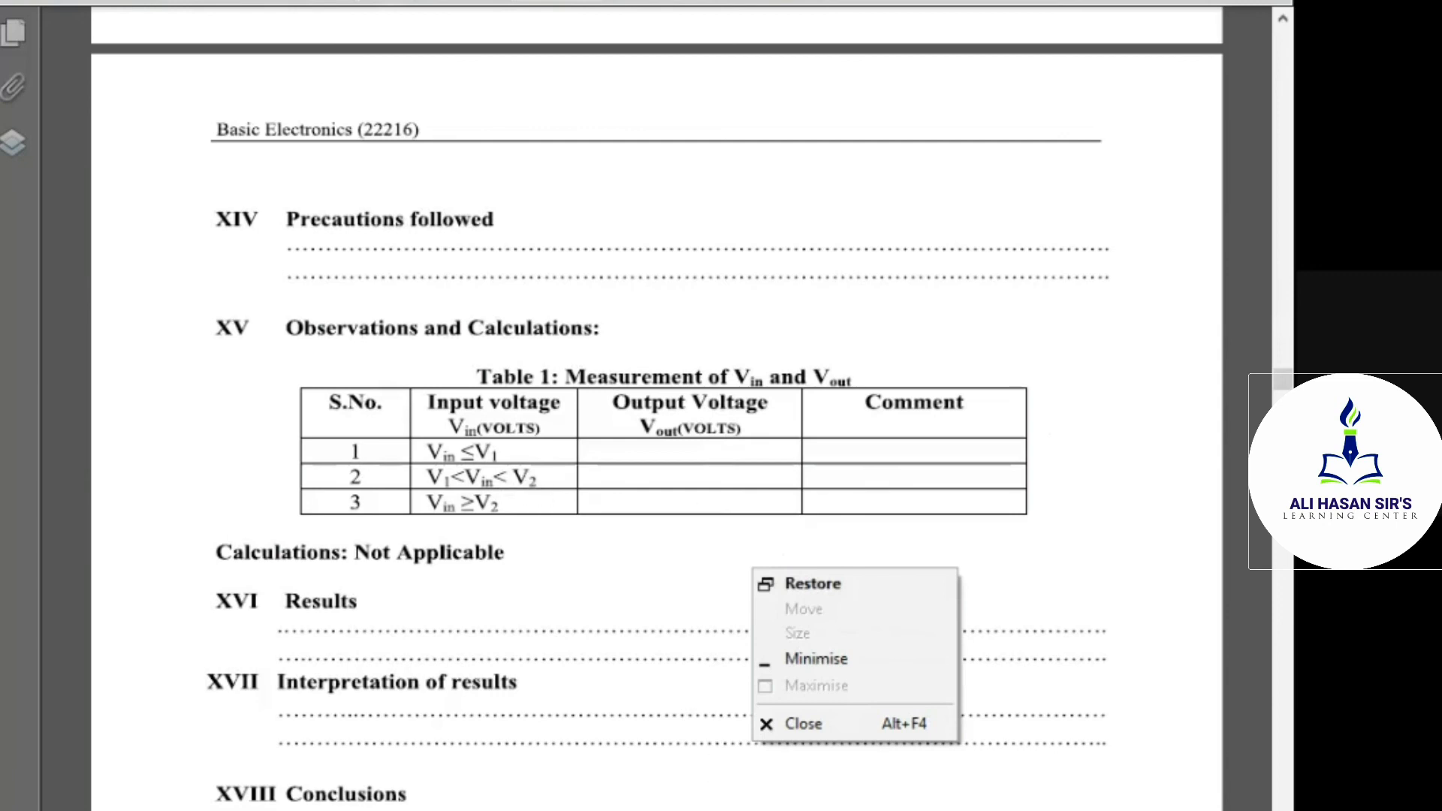
pyautogui.click(740, 809)
pyautogui.rightClick(589, 711)
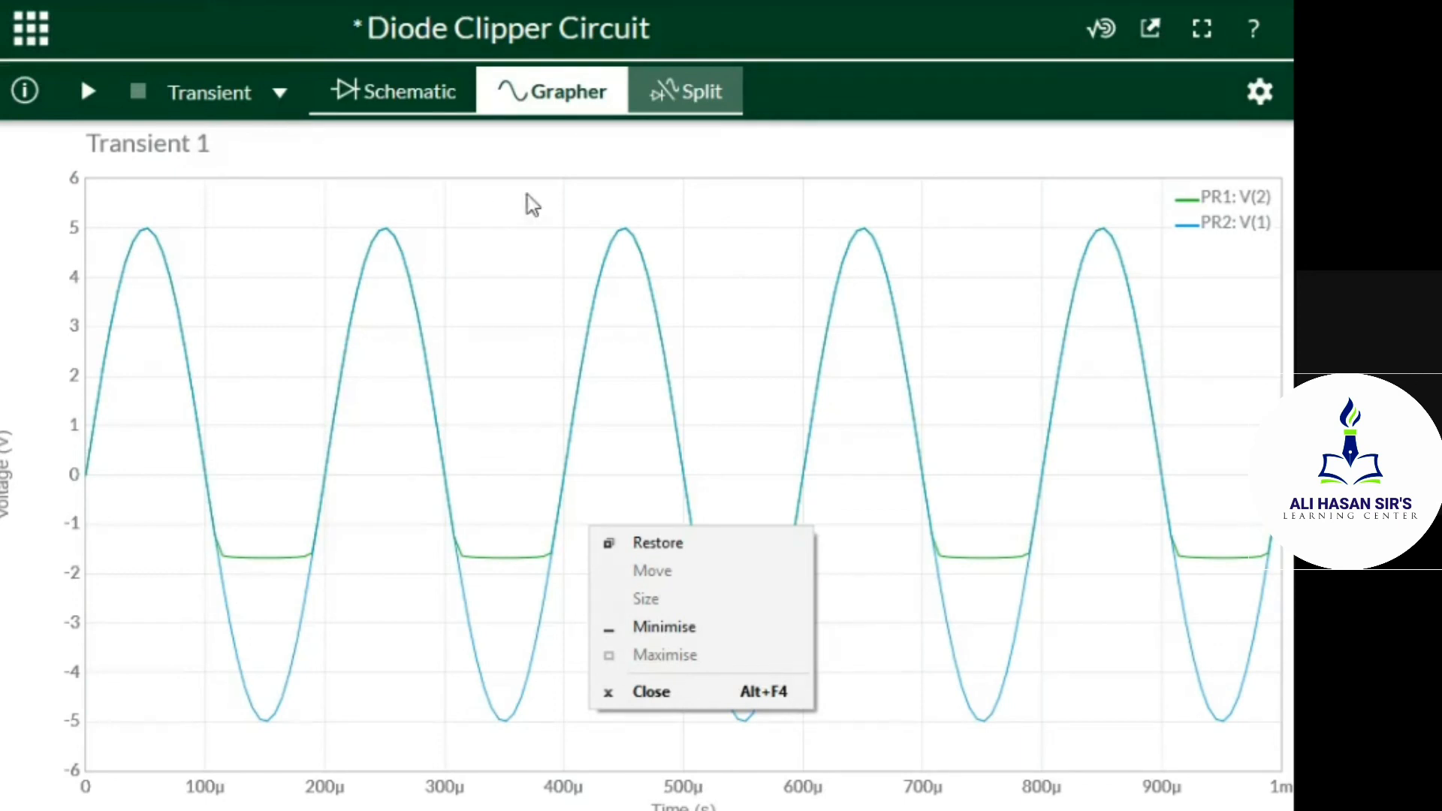
pyautogui.click(701, 72)
pyautogui.click(701, 89)
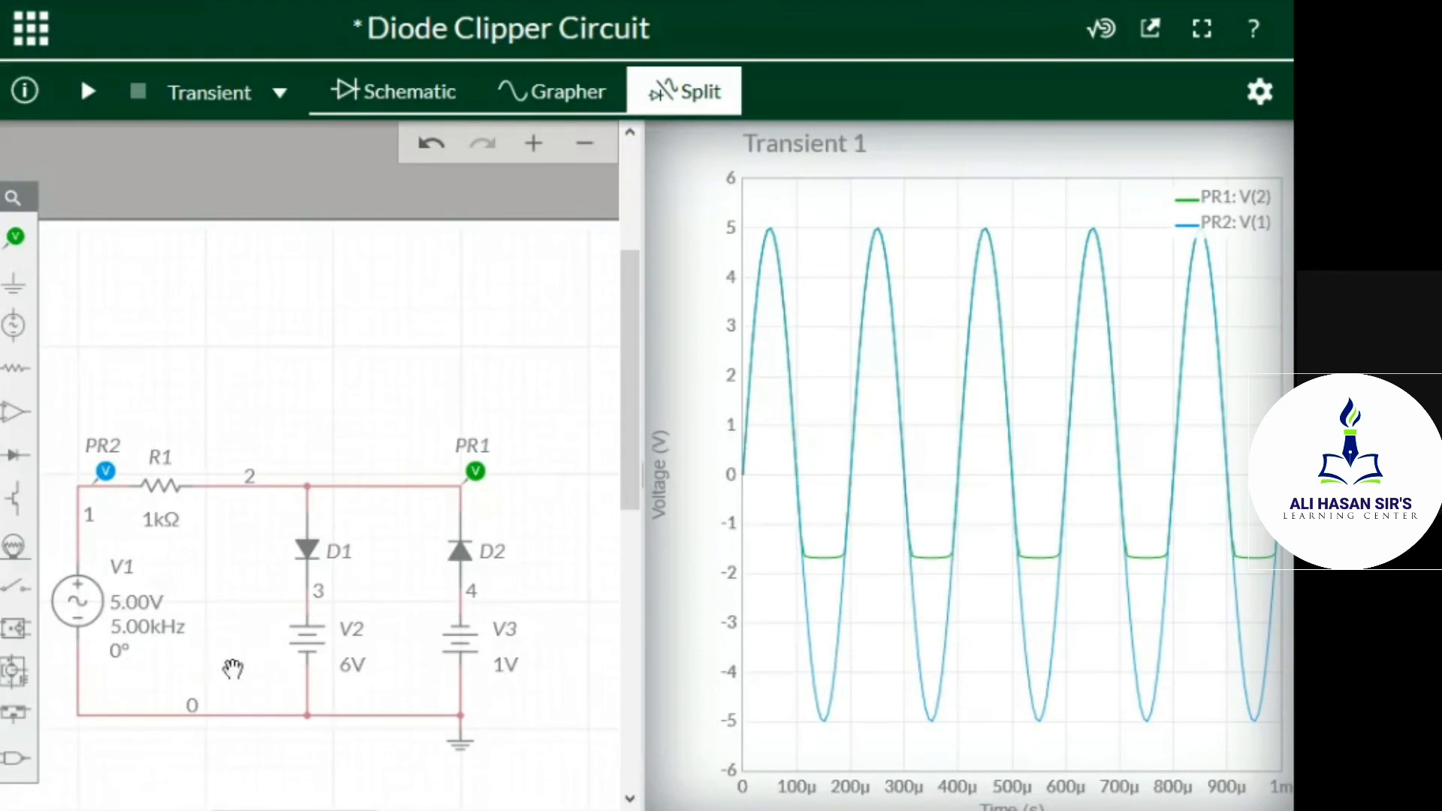
pyautogui.click(753, 808)
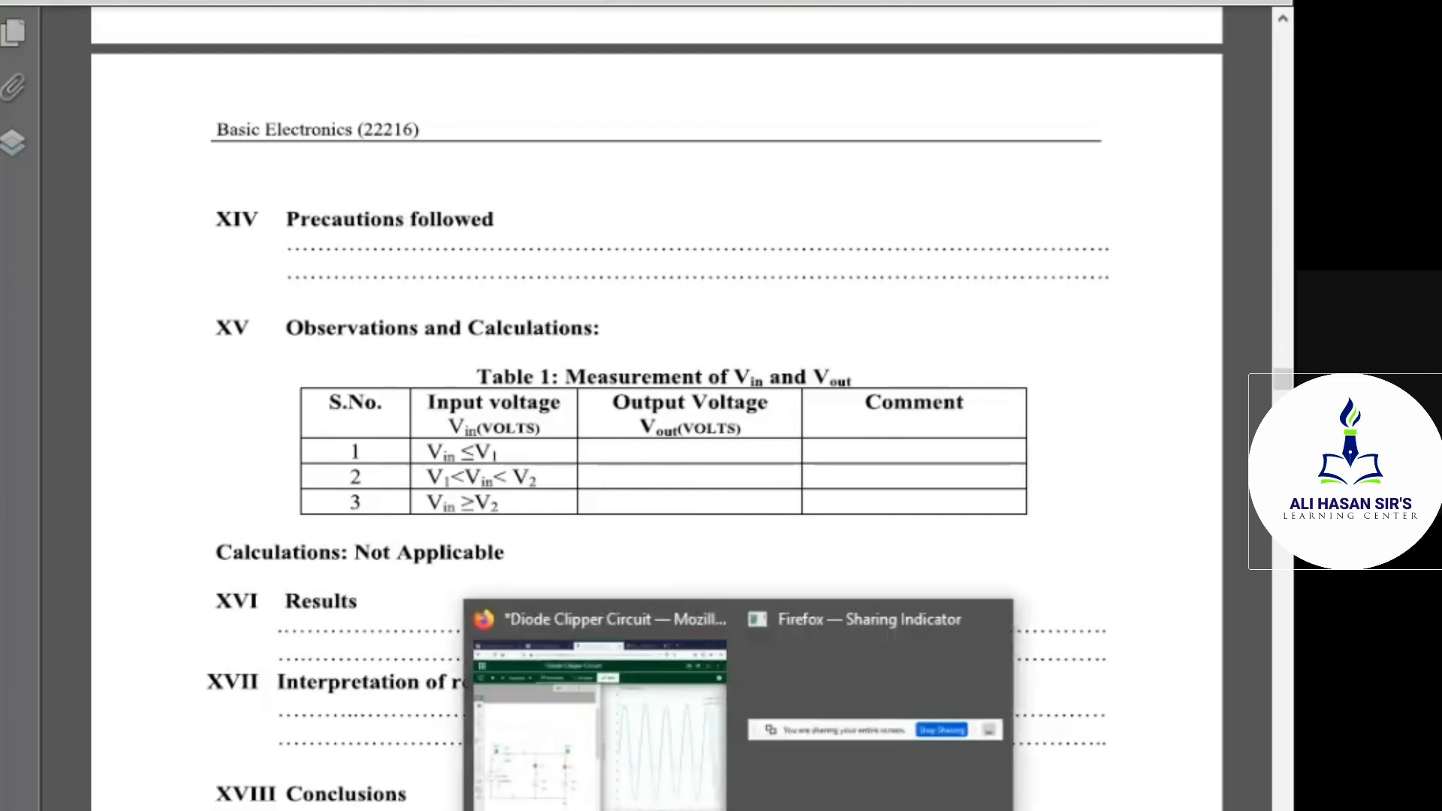
pyautogui.click(528, 628)
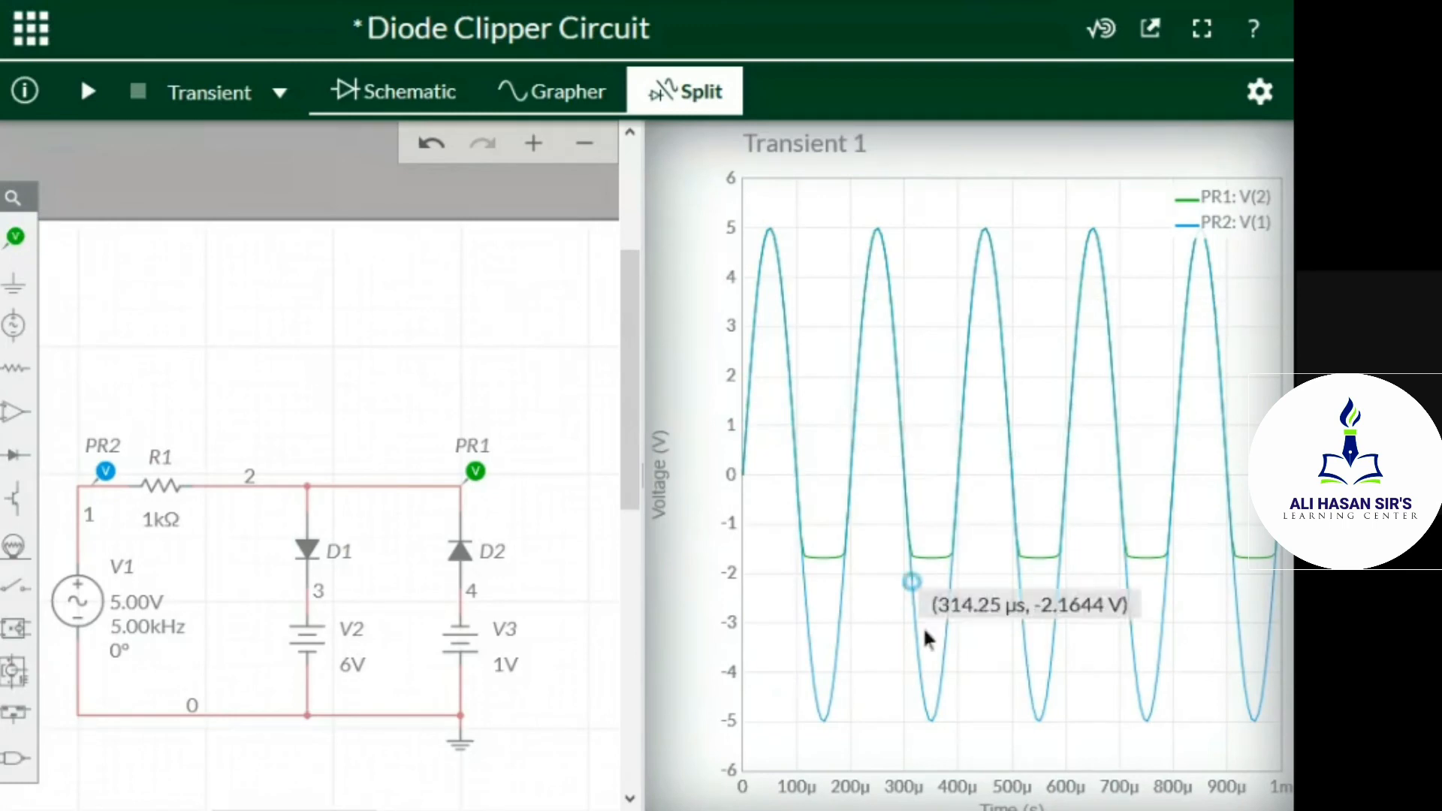
# Review the combinational clipper experiment in the lab manual PDF, from its practical outcomes and theory through the circuit diagrams to the required resources
pyautogui.click(730, 723)
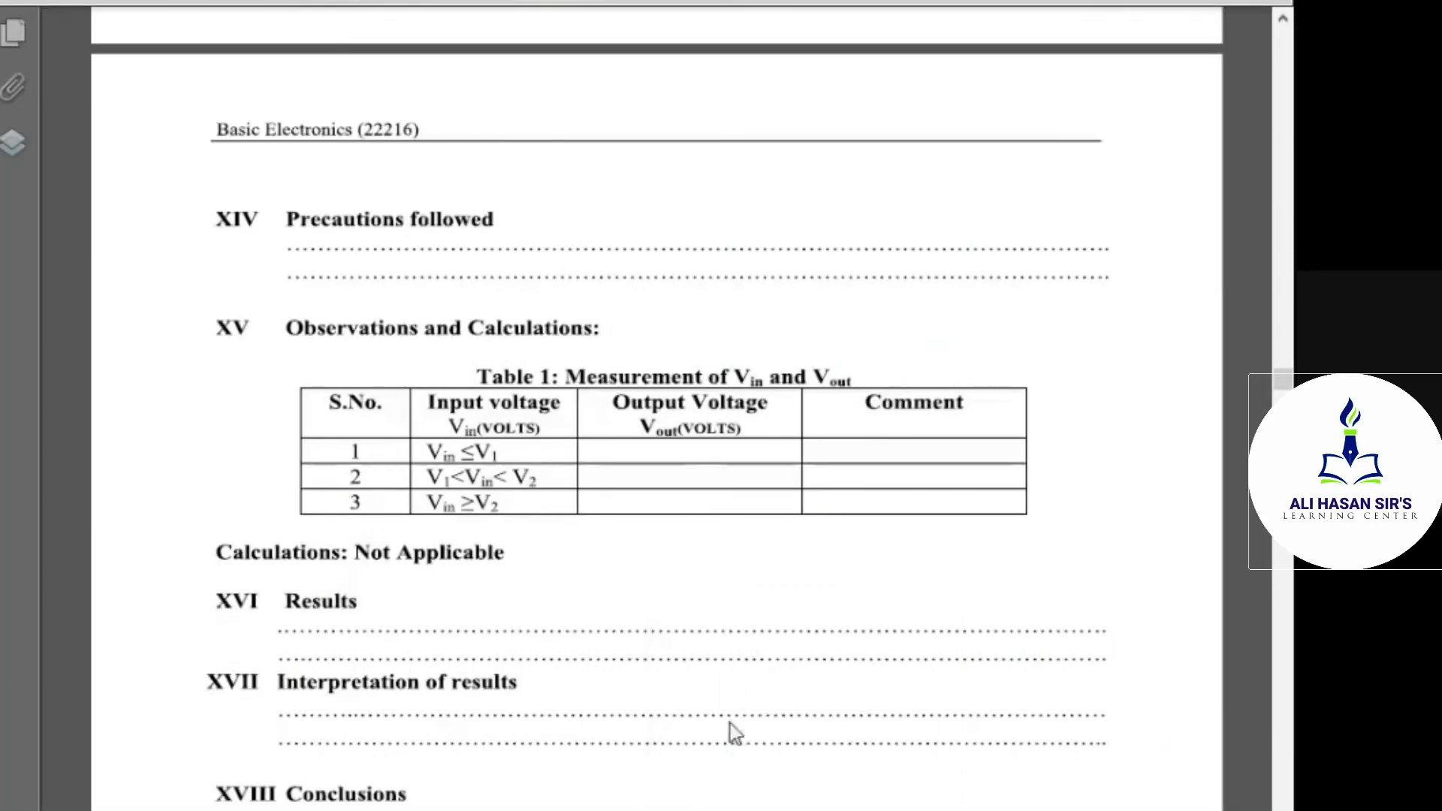
pyautogui.scroll(5, 691, 609)
pyautogui.scroll(15, 691, 608)
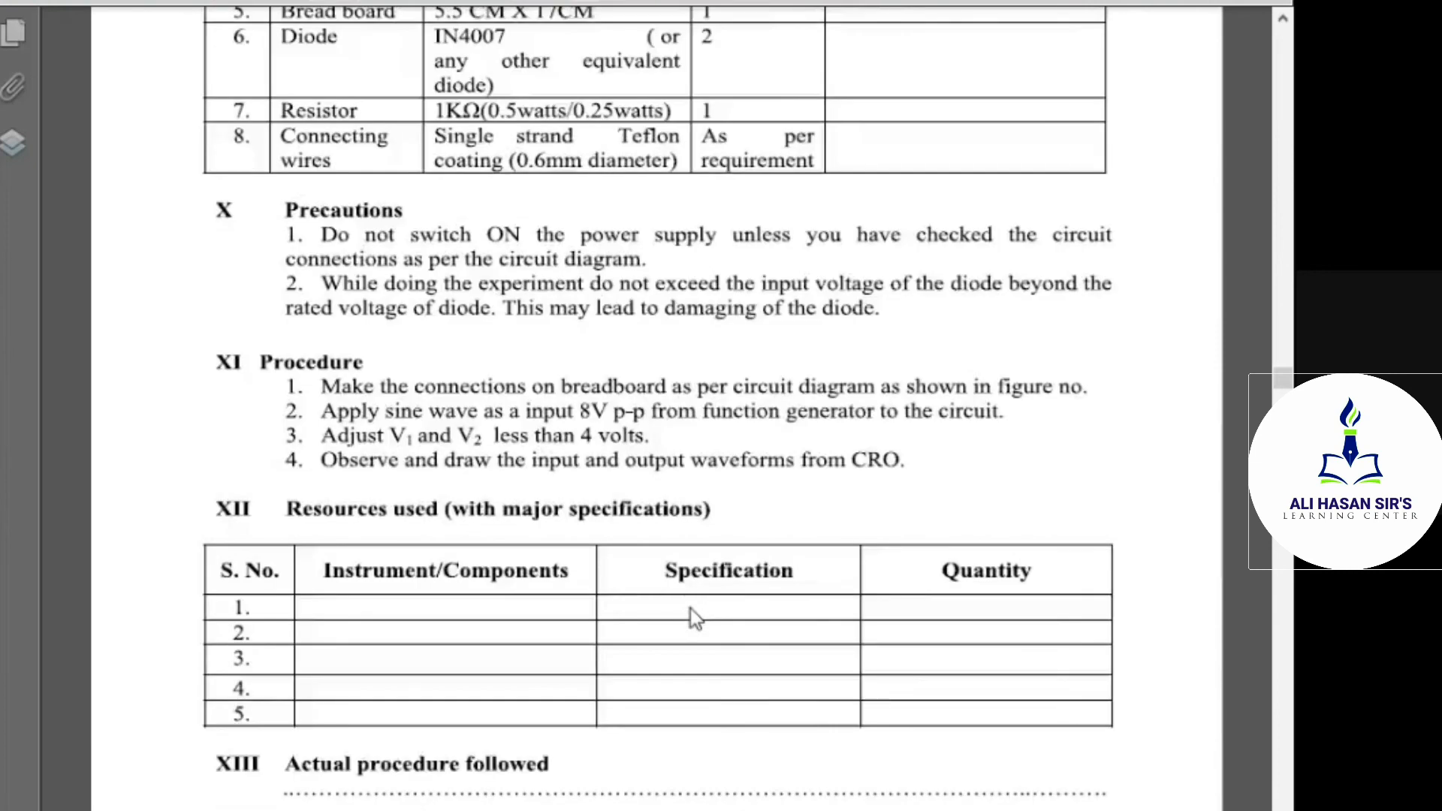
pyautogui.scroll(10, 691, 609)
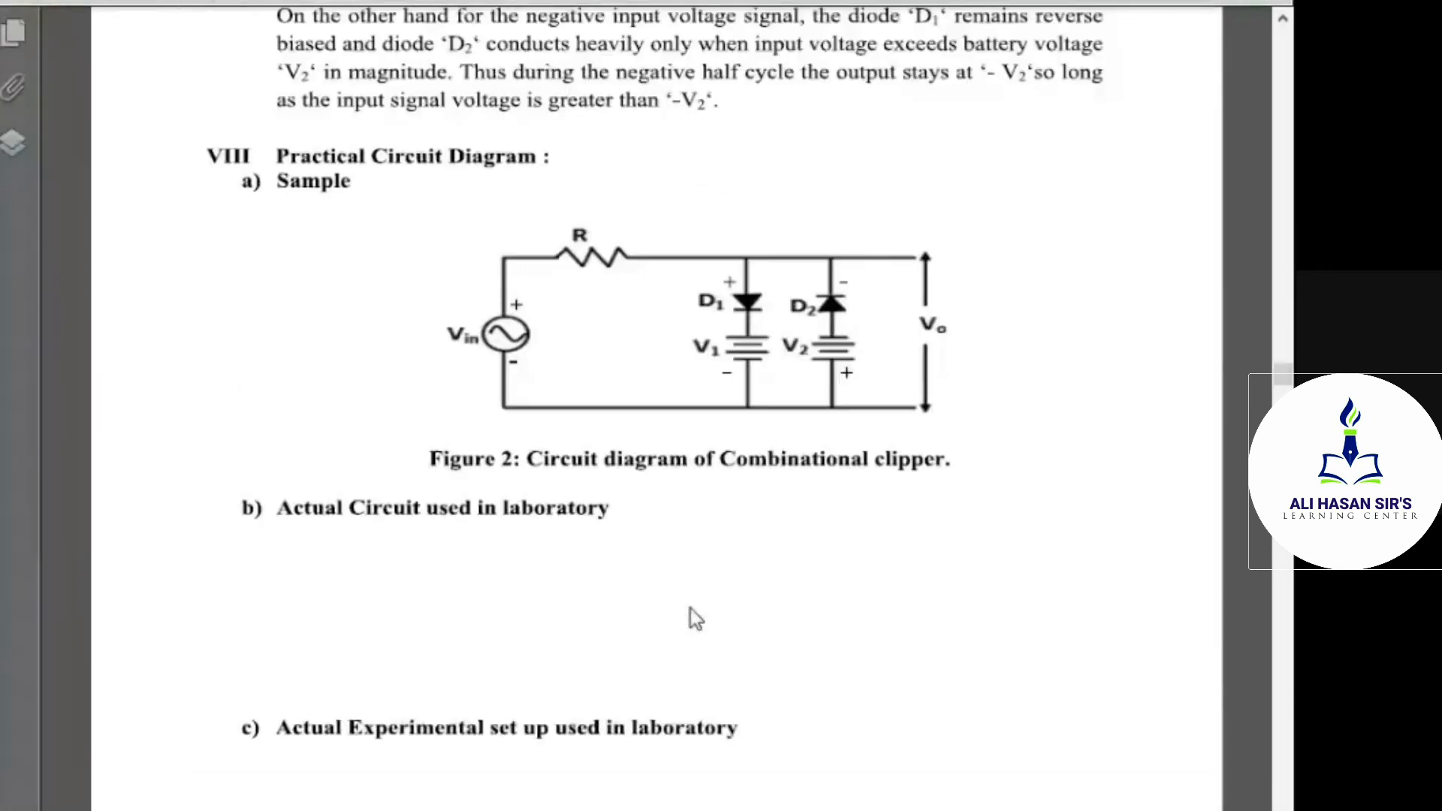
pyautogui.scroll(5, 691, 613)
pyautogui.scroll(4, 691, 609)
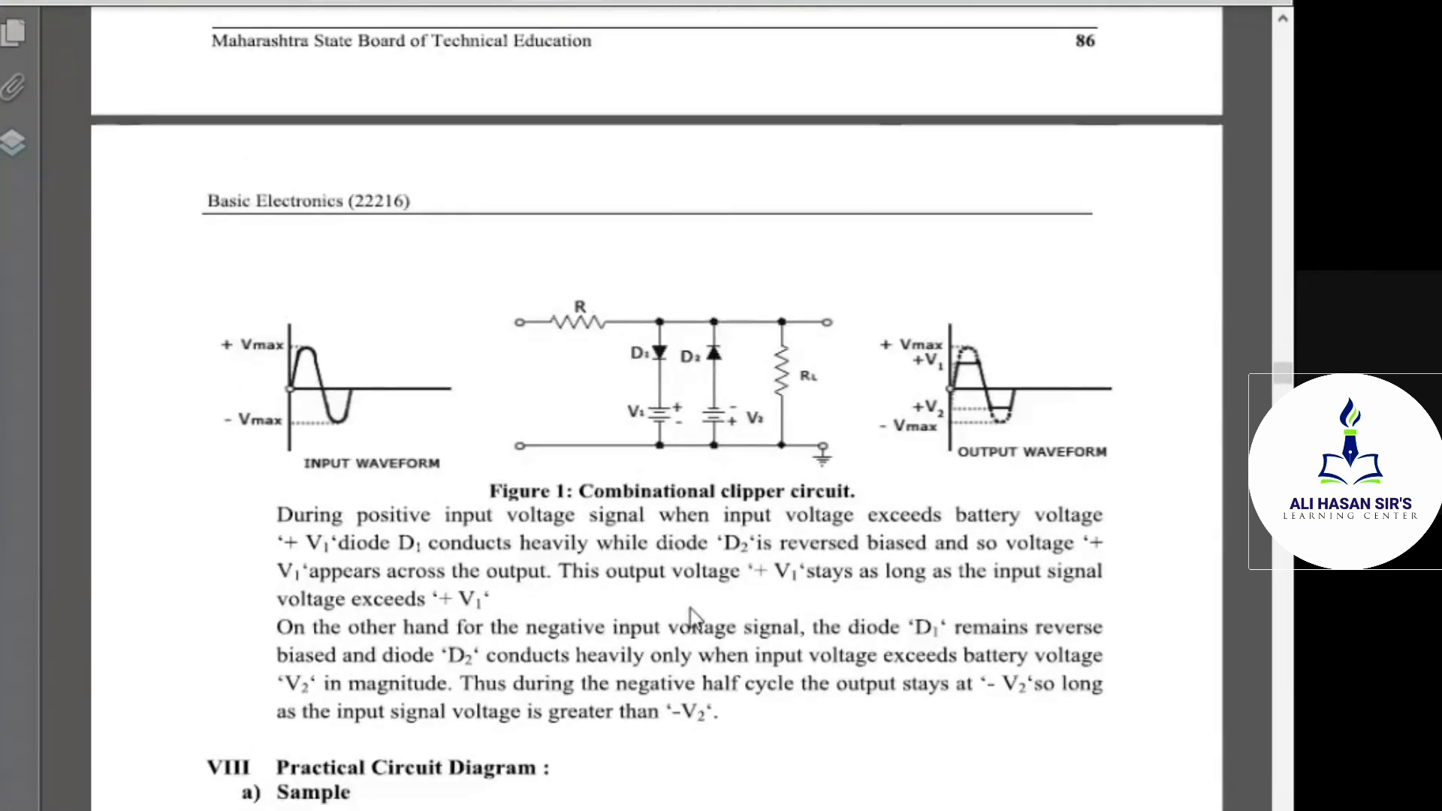
pyautogui.scroll(5, 691, 608)
pyautogui.scroll(5, 691, 608)
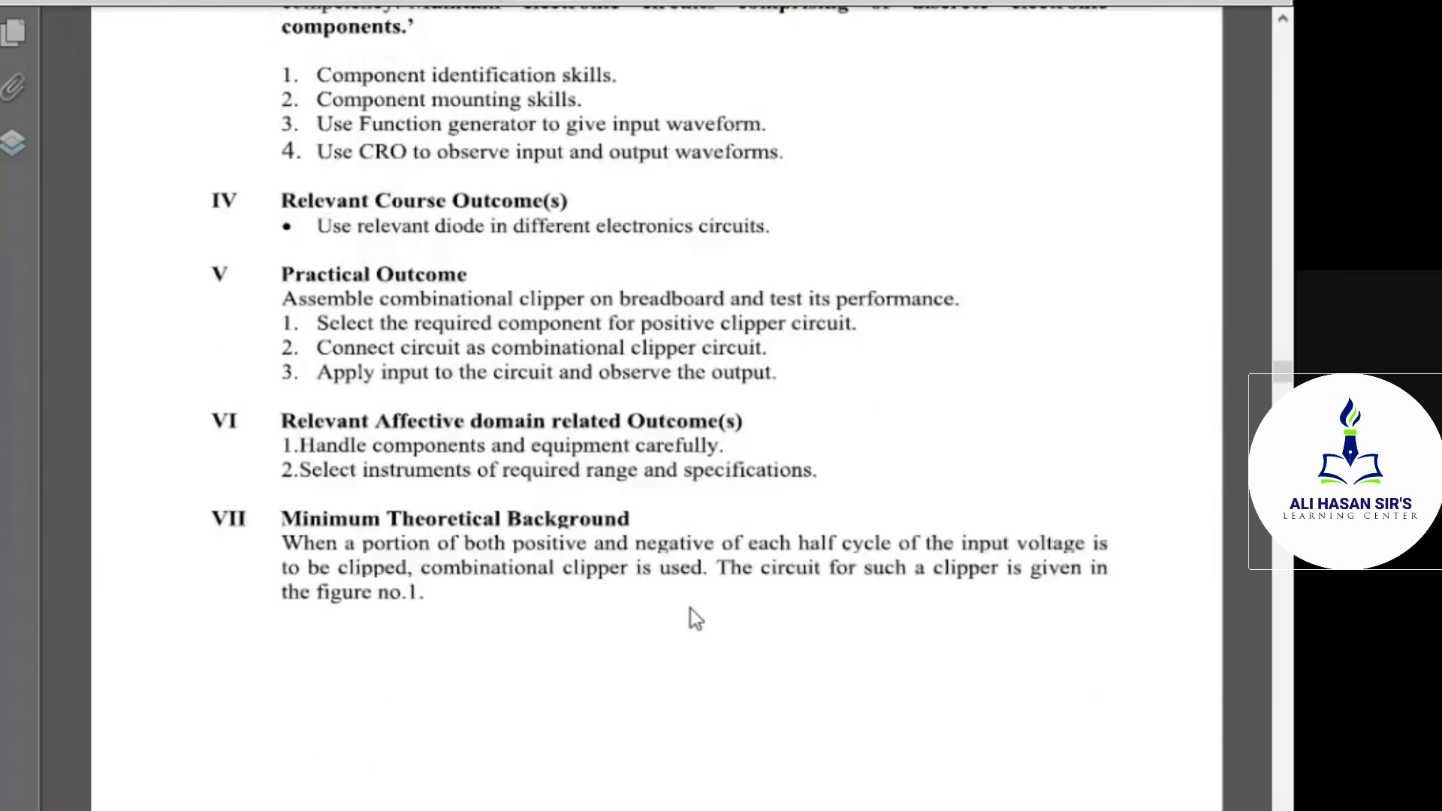
pyautogui.scroll(-12, 691, 609)
pyautogui.scroll(-3, 690, 607)
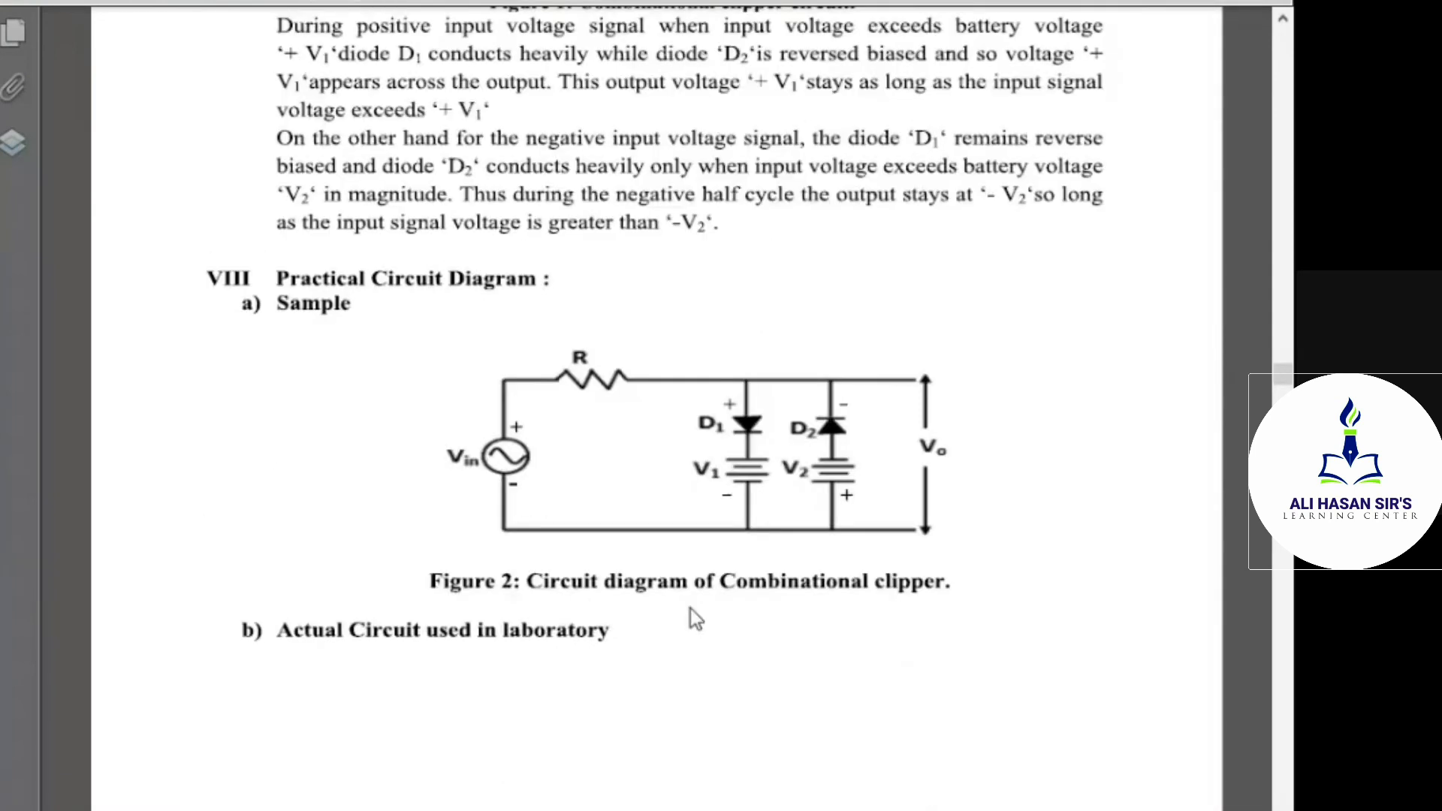
pyautogui.scroll(-2, 691, 618)
pyautogui.scroll(-2, 691, 618)
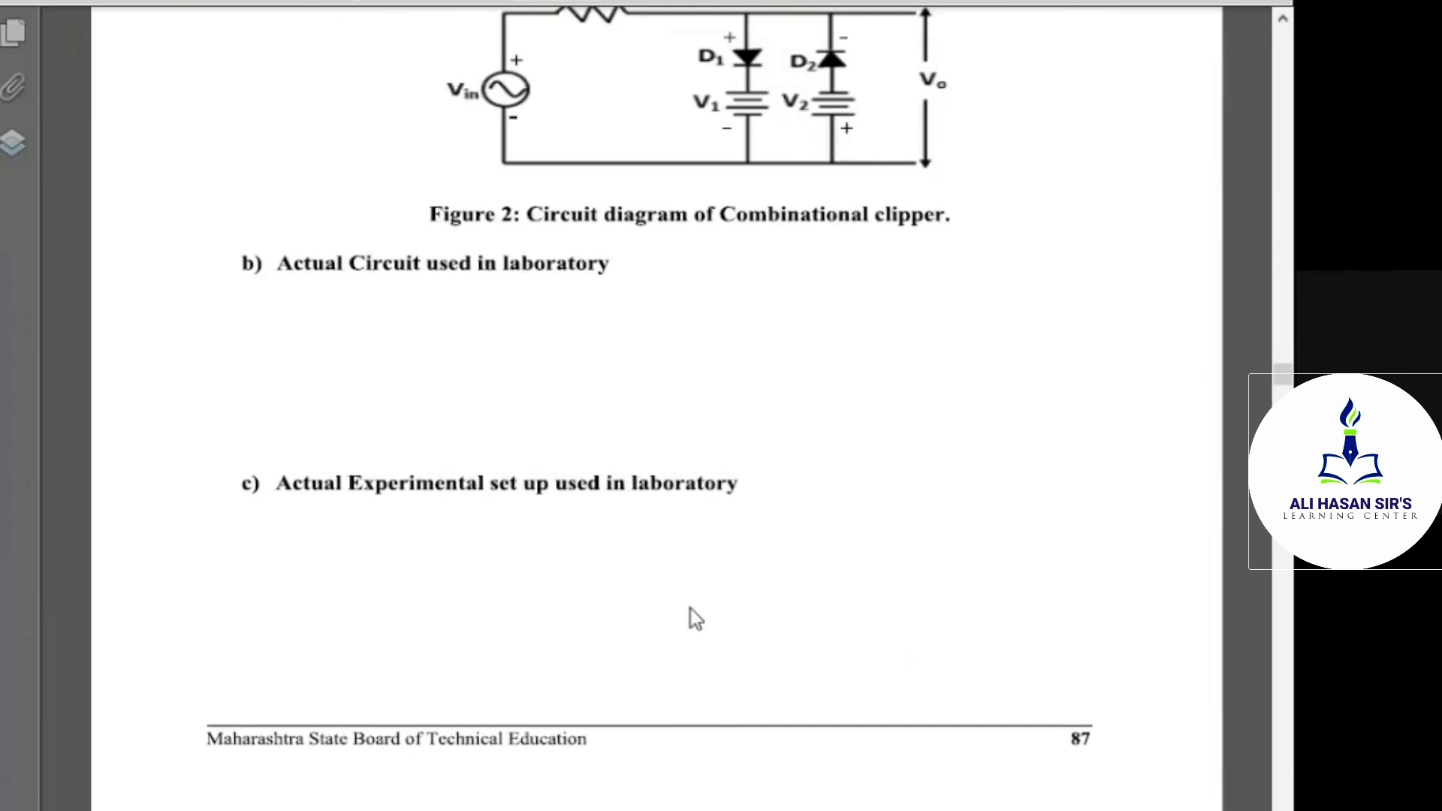
pyautogui.scroll(-4, 691, 618)
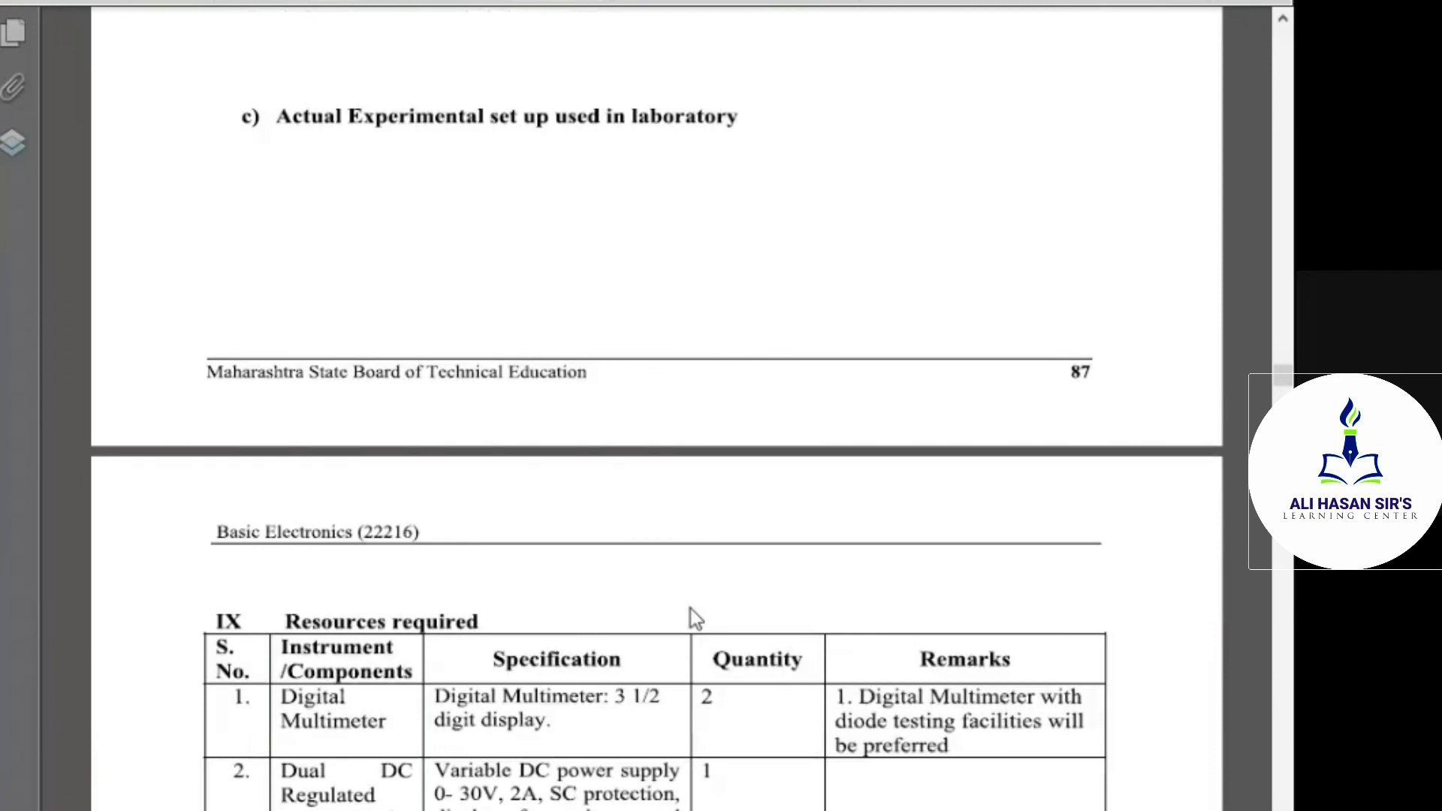
pyautogui.scroll(-1, 690, 610)
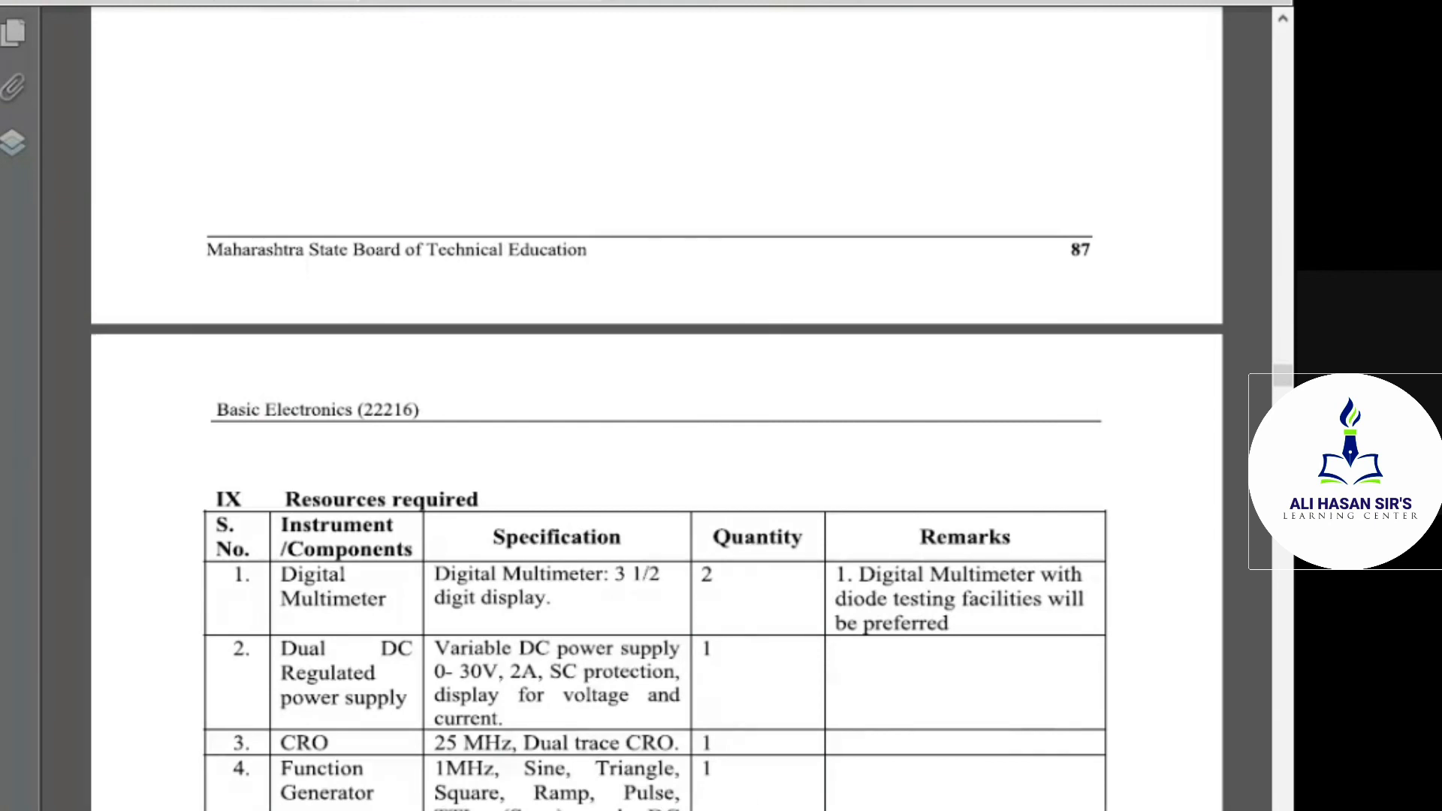
# Switch to the Google Meet call and stop its recording
pyautogui.moveTo(705, 786)
pyautogui.click(647, 740)
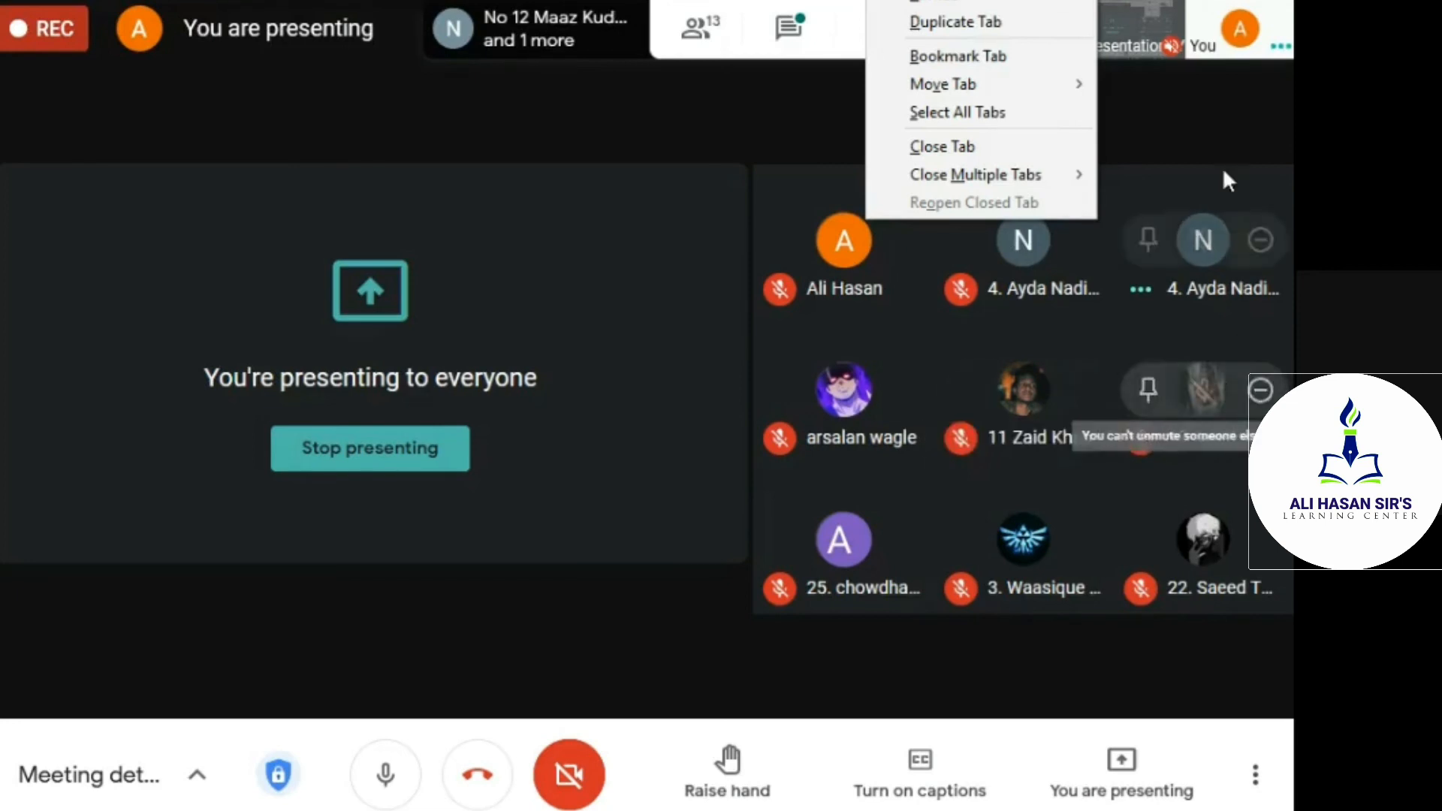
pyautogui.click(1253, 773)
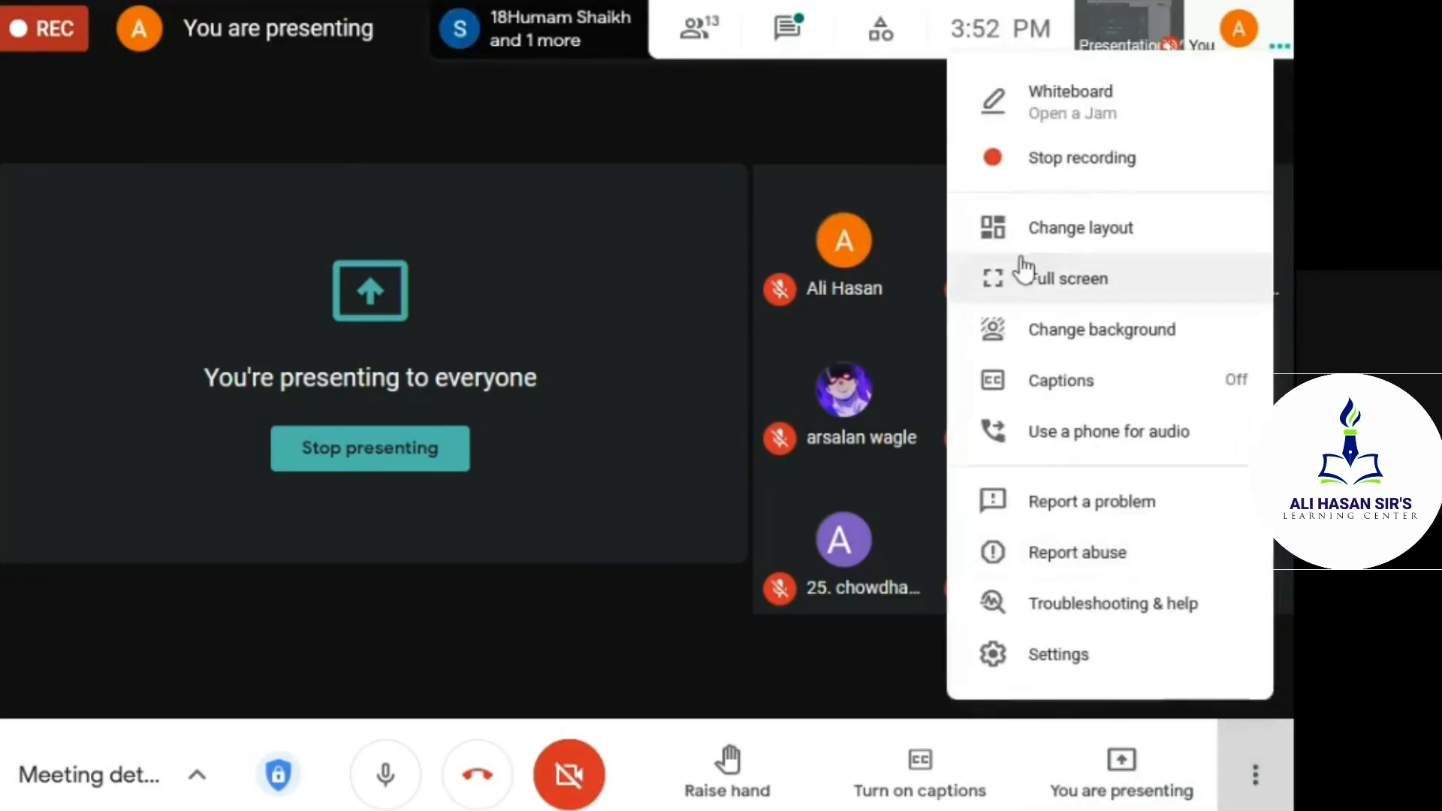
pyautogui.click(1014, 161)
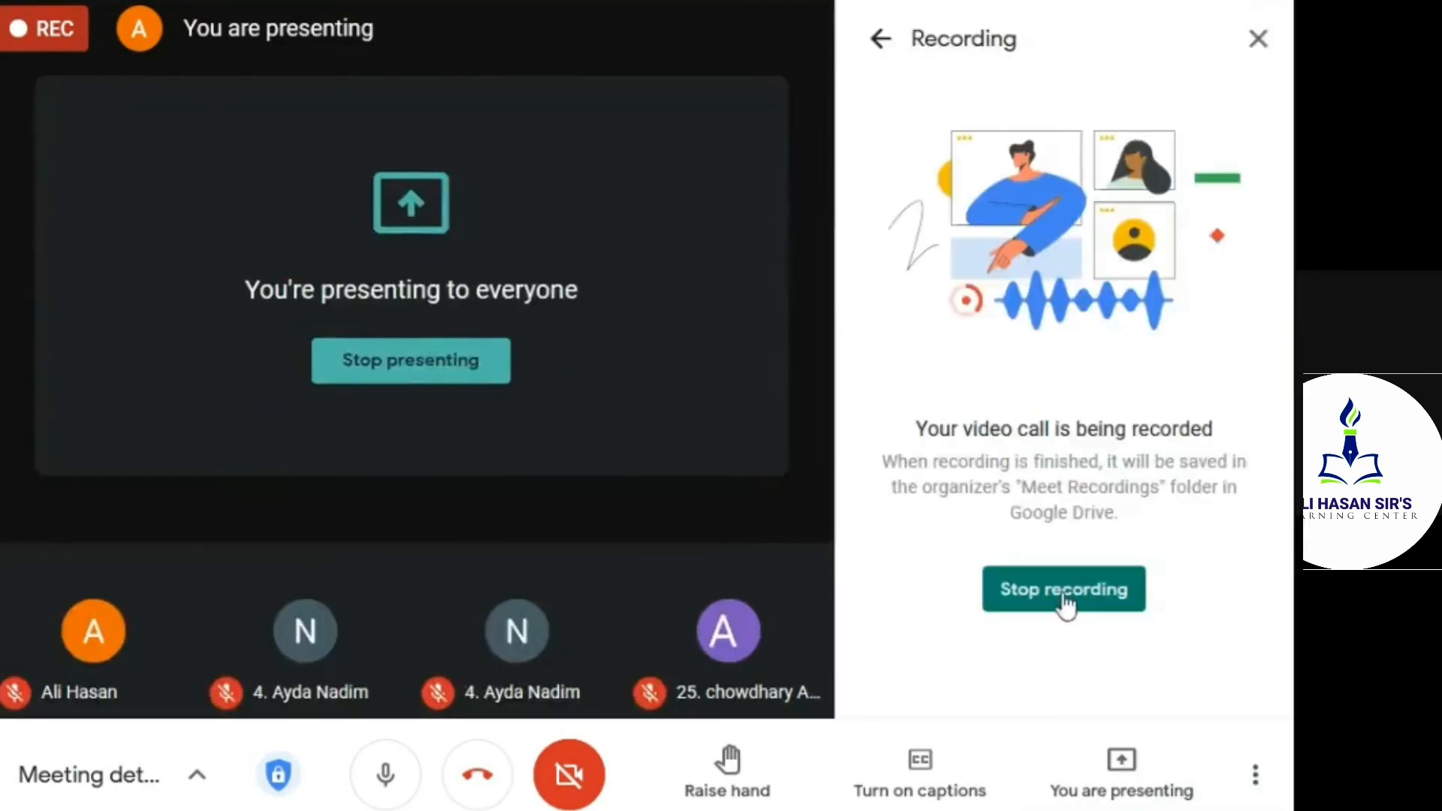
pyautogui.click(1063, 596)
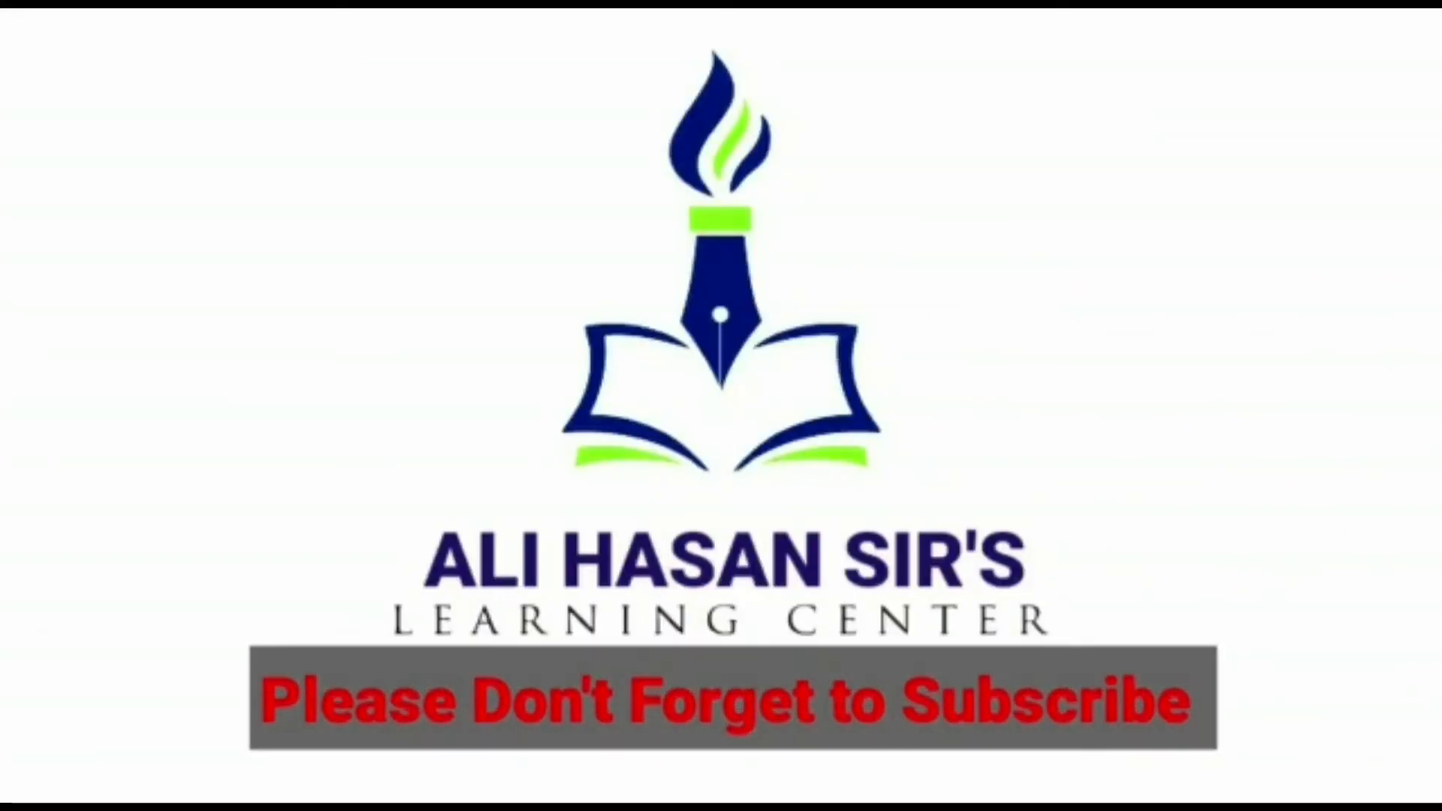